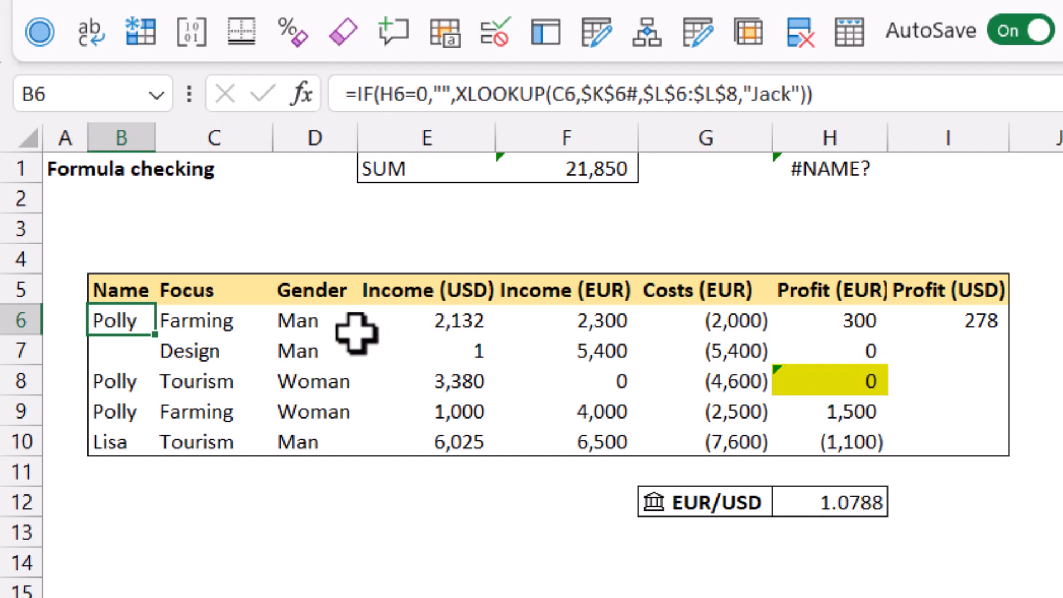
Step: Select each argument of the IF function in B6's formula through the argument tooltip to examine its parts
left_click(406, 93)
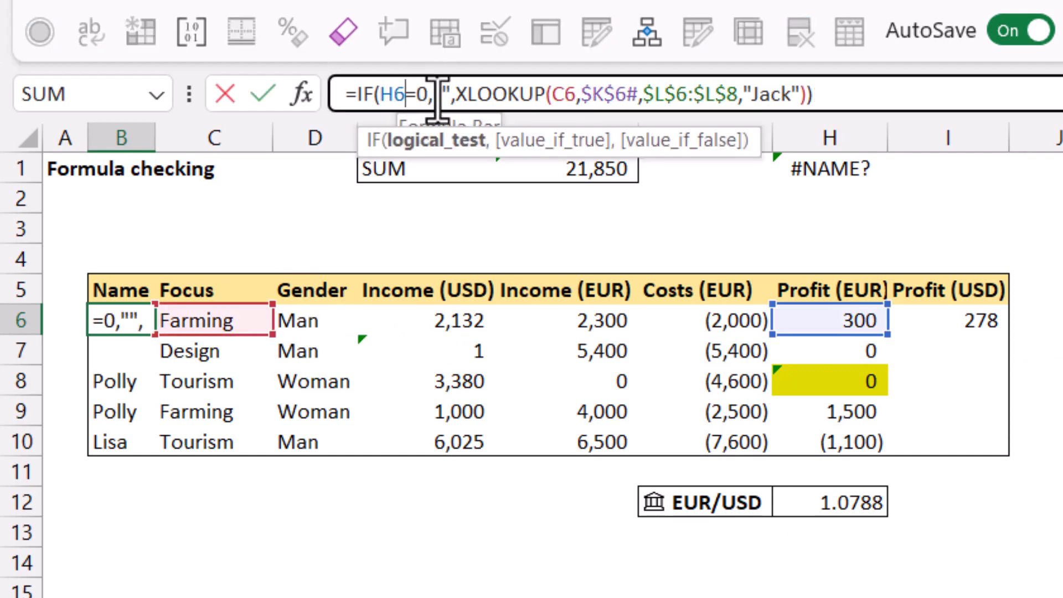
left_click(443, 145)
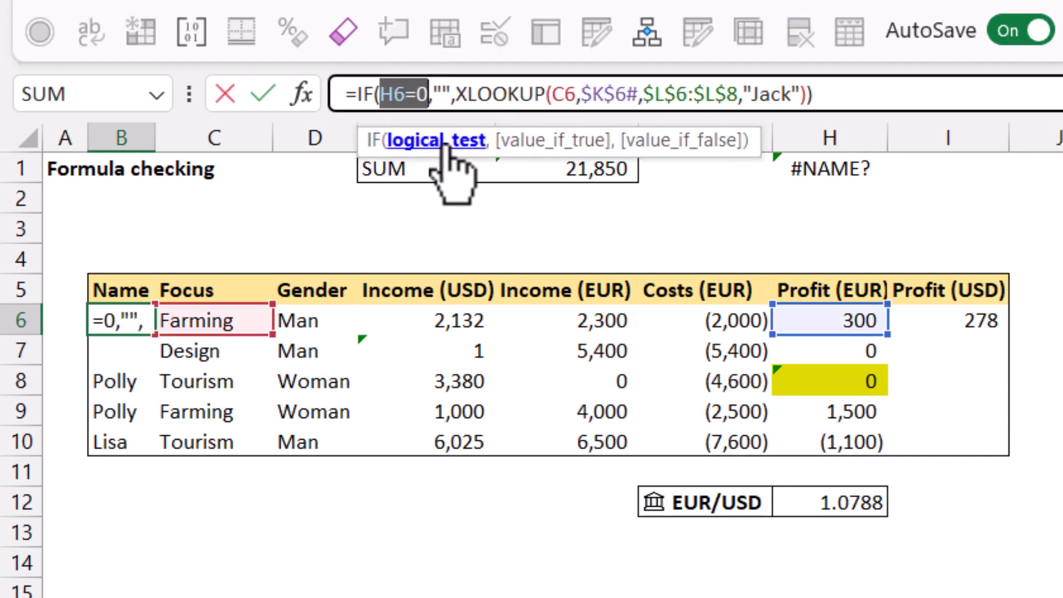
left_click(406, 94)
left_click_drag(406, 94, 381, 94)
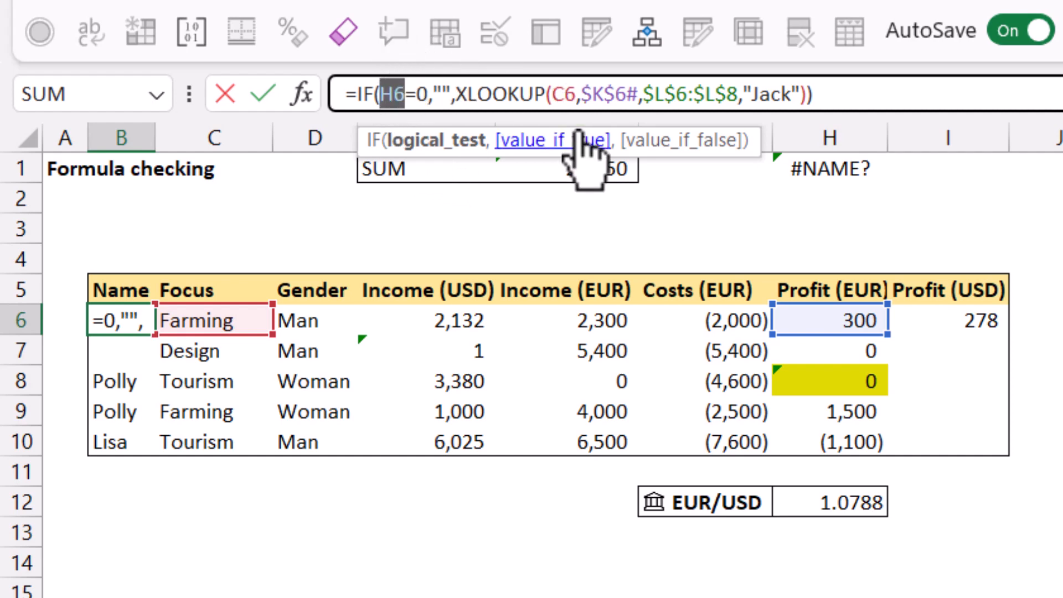
left_click(568, 143)
left_click(664, 143)
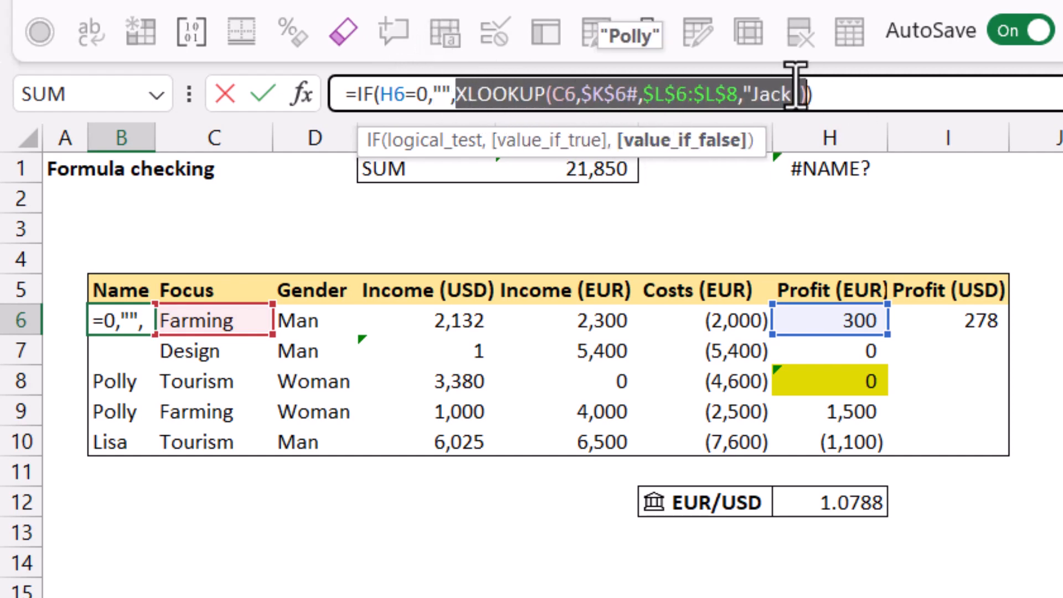
Step: Select each argument of the nested XLOOKUP in B6's formula through its tooltip, then leave the formula unchanged
left_click(837, 91)
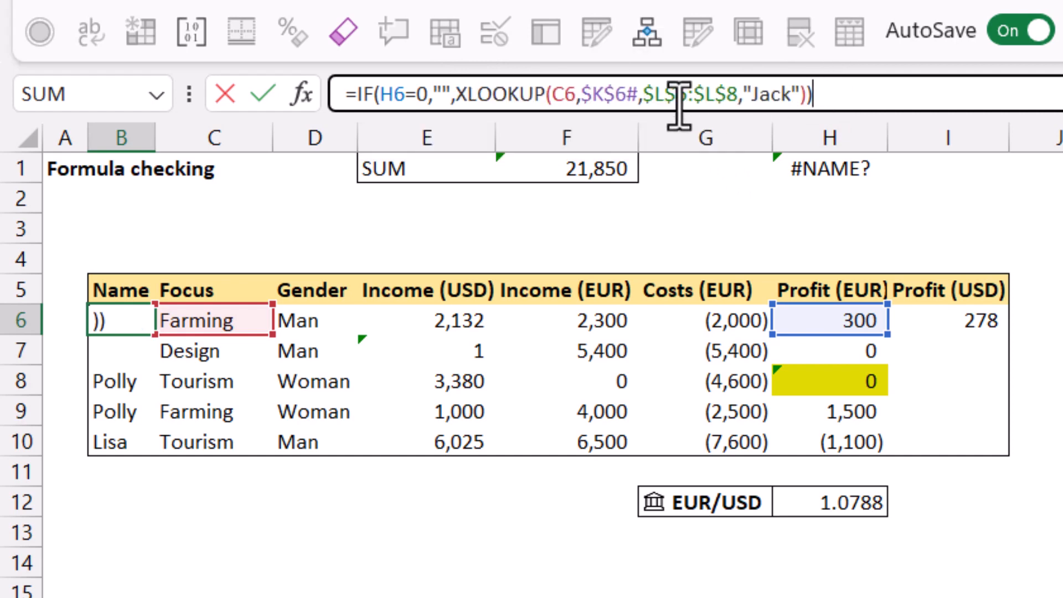
left_click(577, 93)
left_click(600, 149)
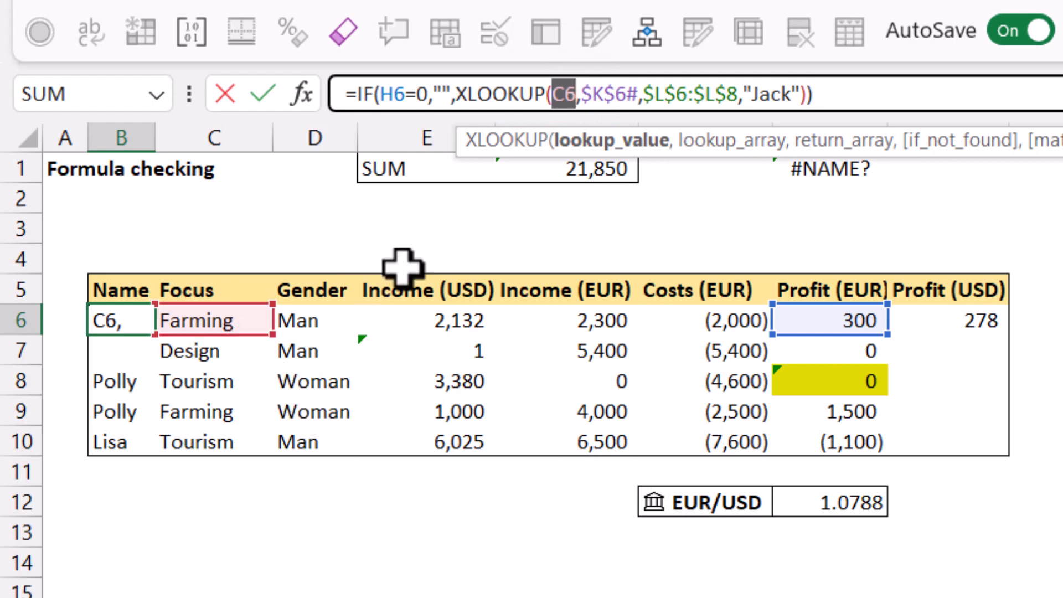
double_click(609, 94)
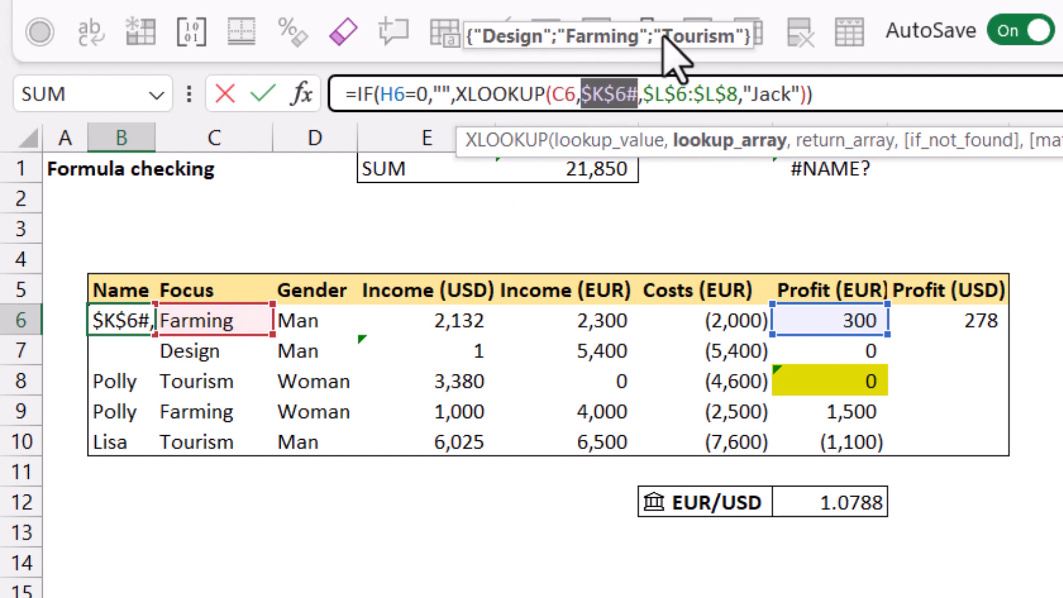
left_click(844, 142)
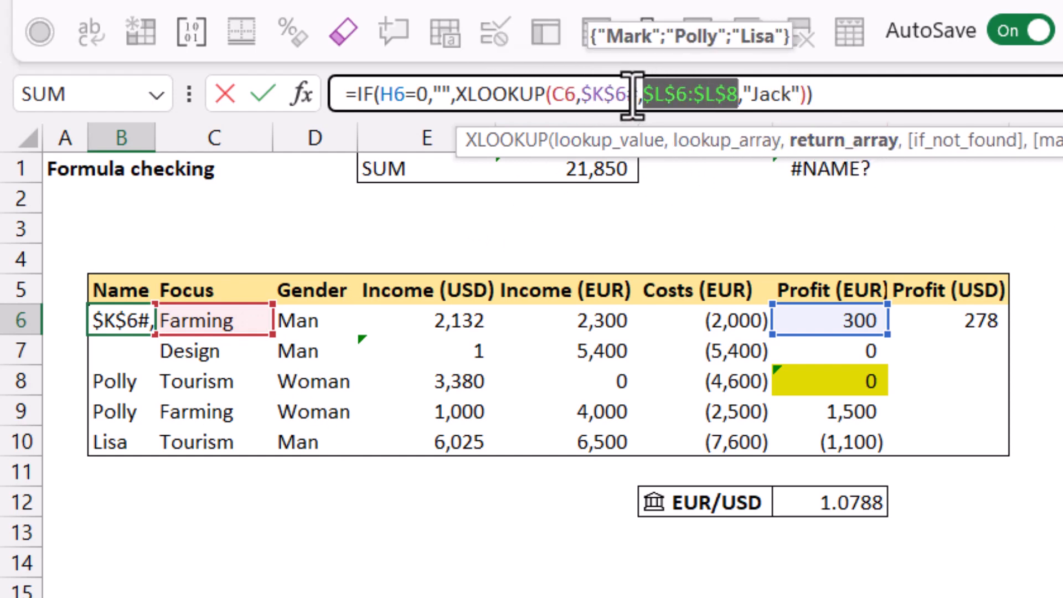
left_click(769, 96)
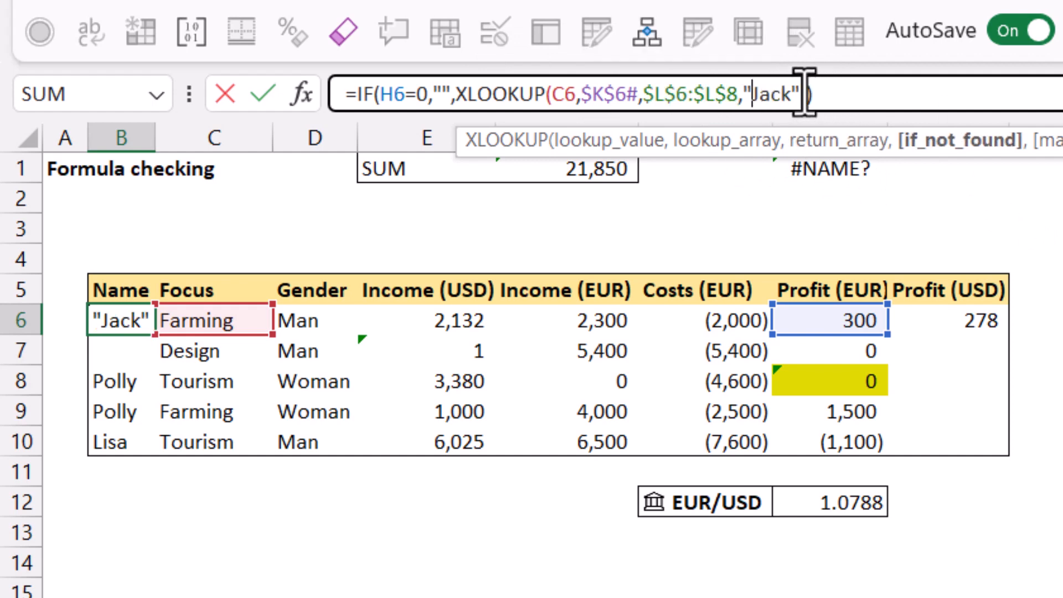
key("ctrl+Return")
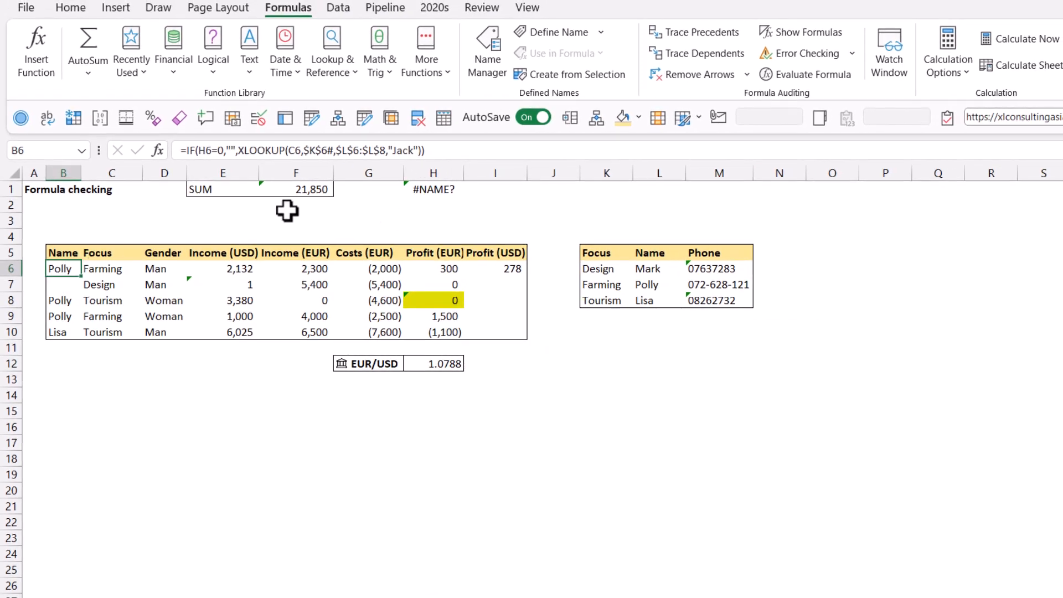
Step: Evaluate B6's formula step by step with Evaluate Formula, then close the evaluator
left_click(773, 74)
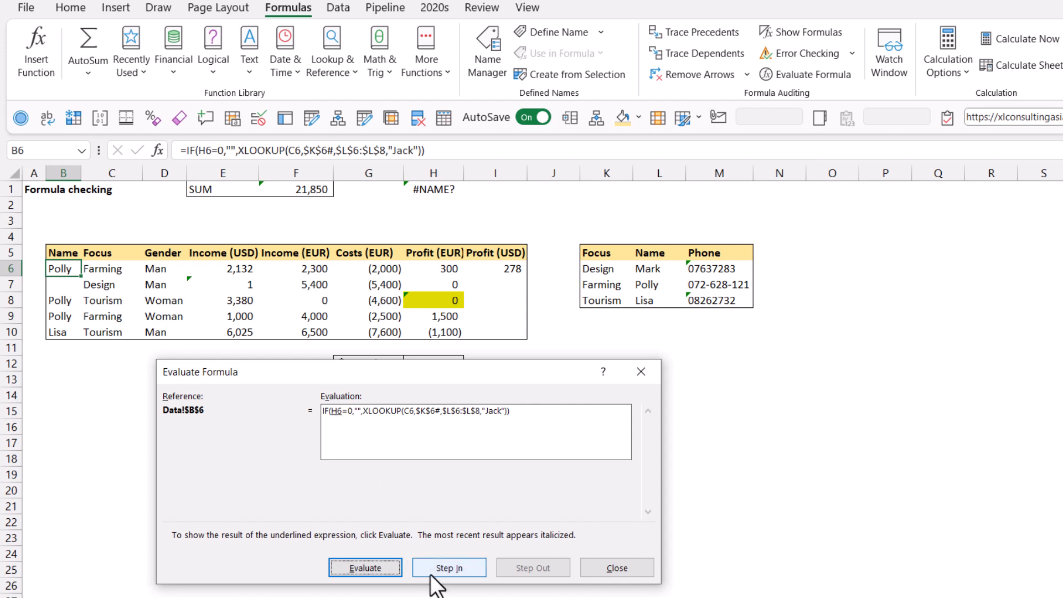
left_click(367, 570)
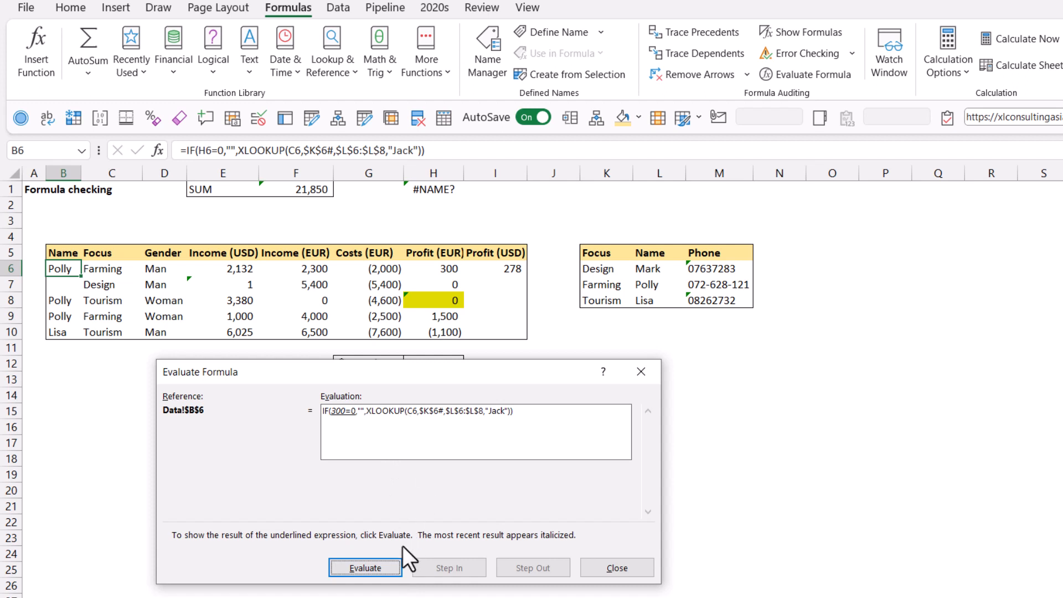
left_click(369, 569)
left_click(371, 569)
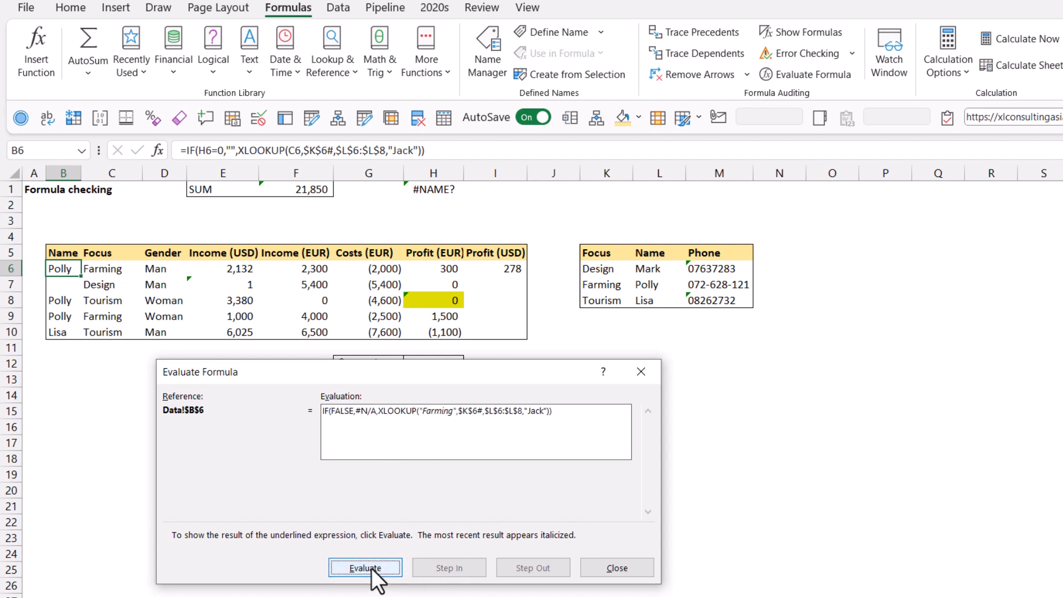
left_click(374, 568)
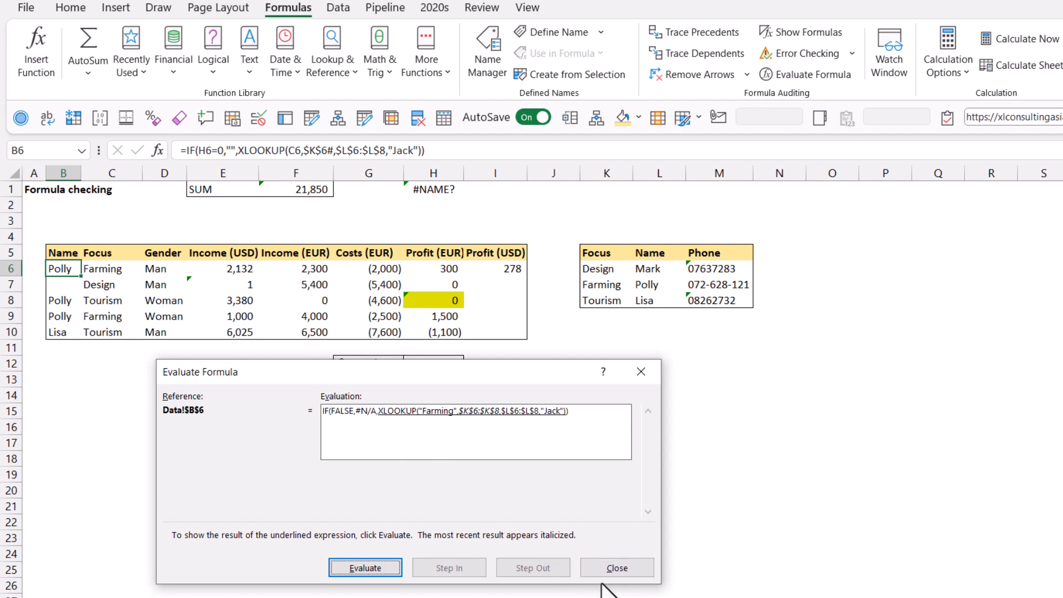
left_click(613, 569)
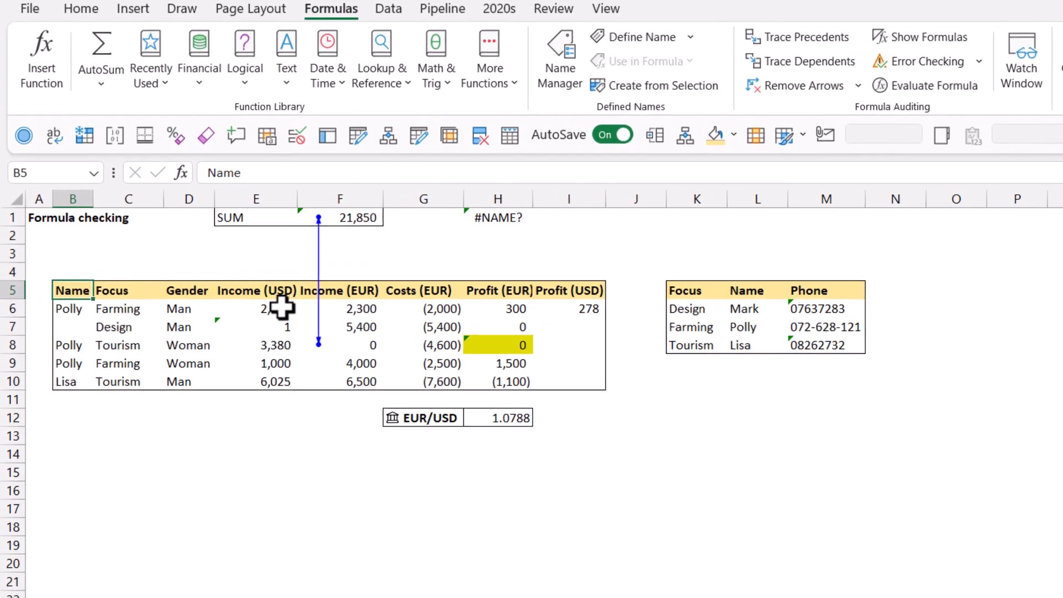
Step: Inspect the formulas in the Income (USD) cells and the inconsistent-formula warning on E7
left_click(282, 307)
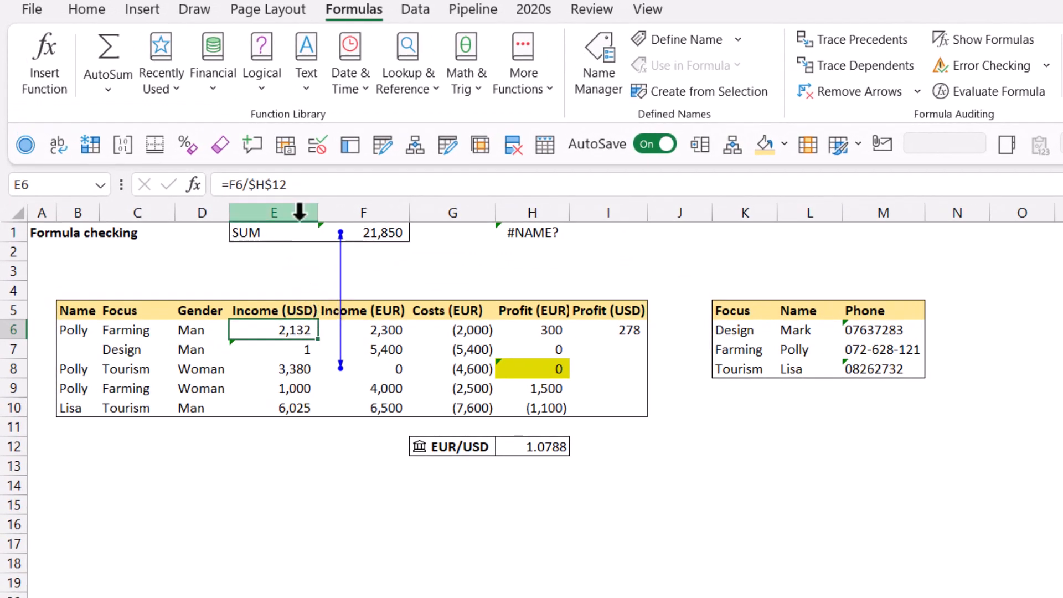
left_click(253, 352)
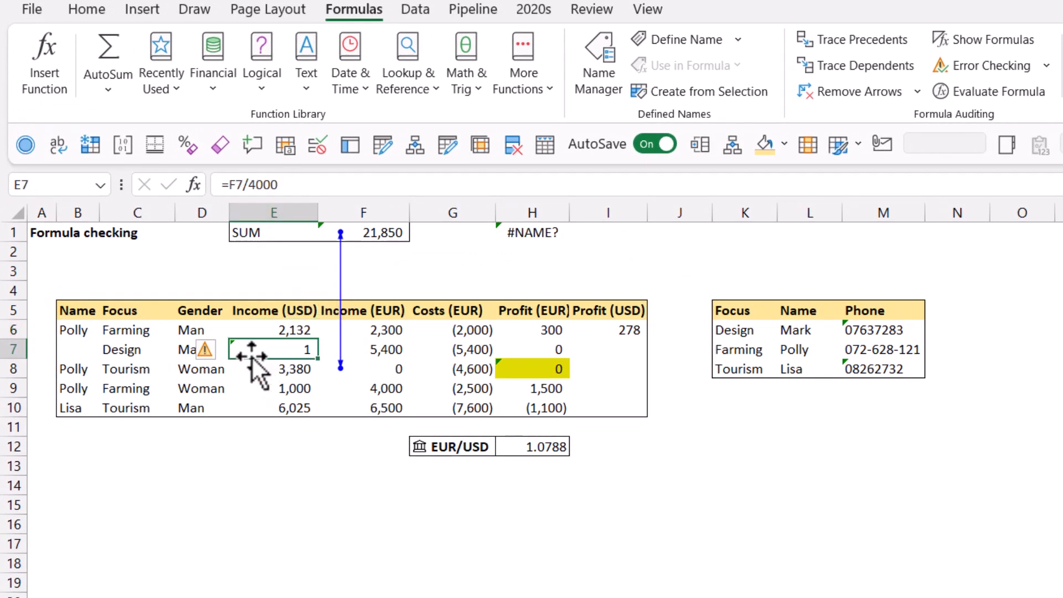
left_click(210, 353)
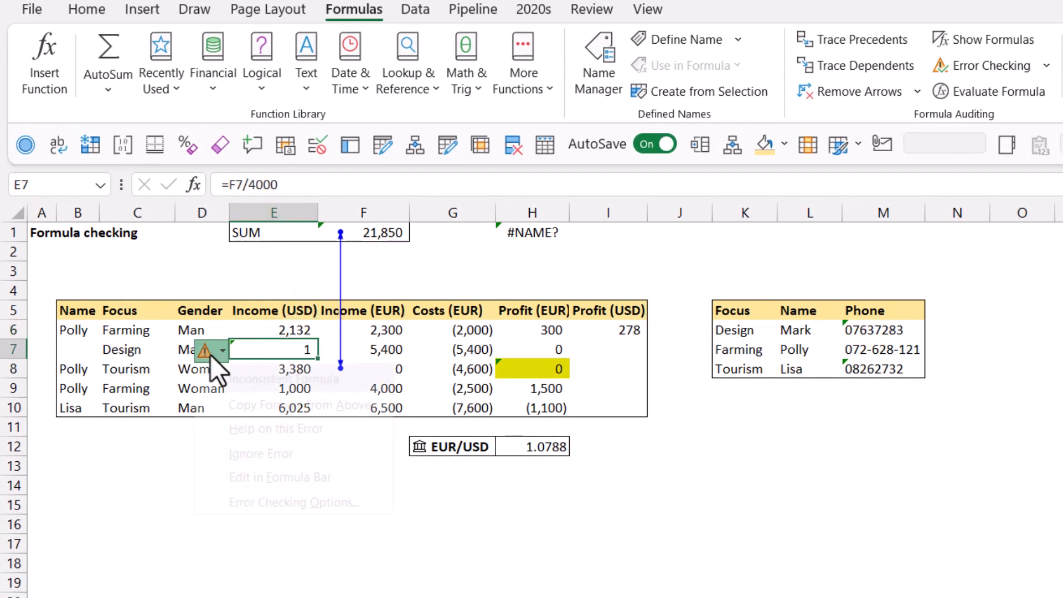
left_click(291, 327)
left_click(292, 389)
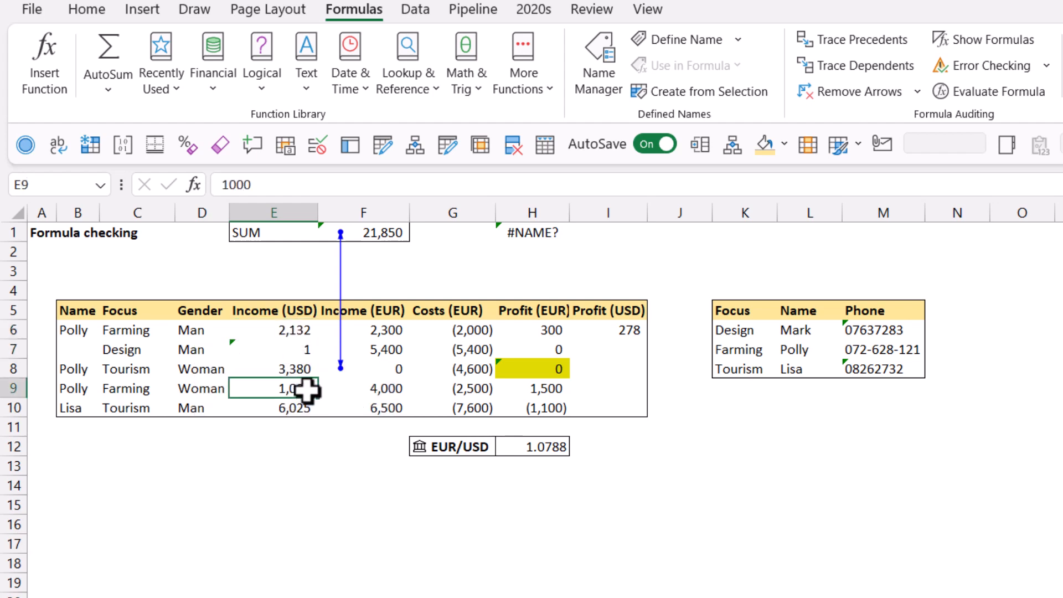
left_click(277, 369)
left_click(278, 401)
left_click(279, 381)
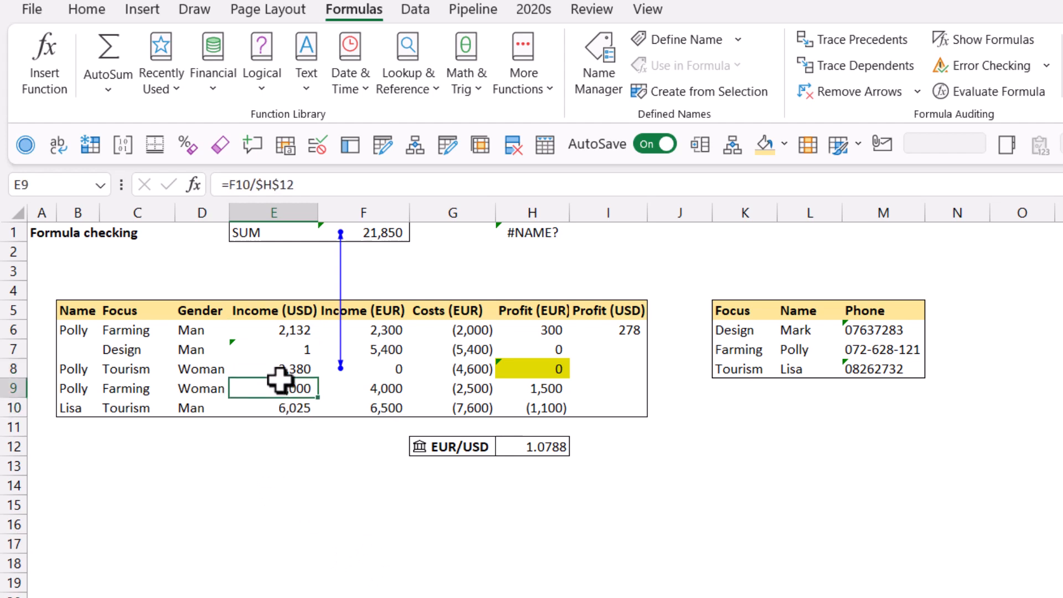
left_click(280, 368)
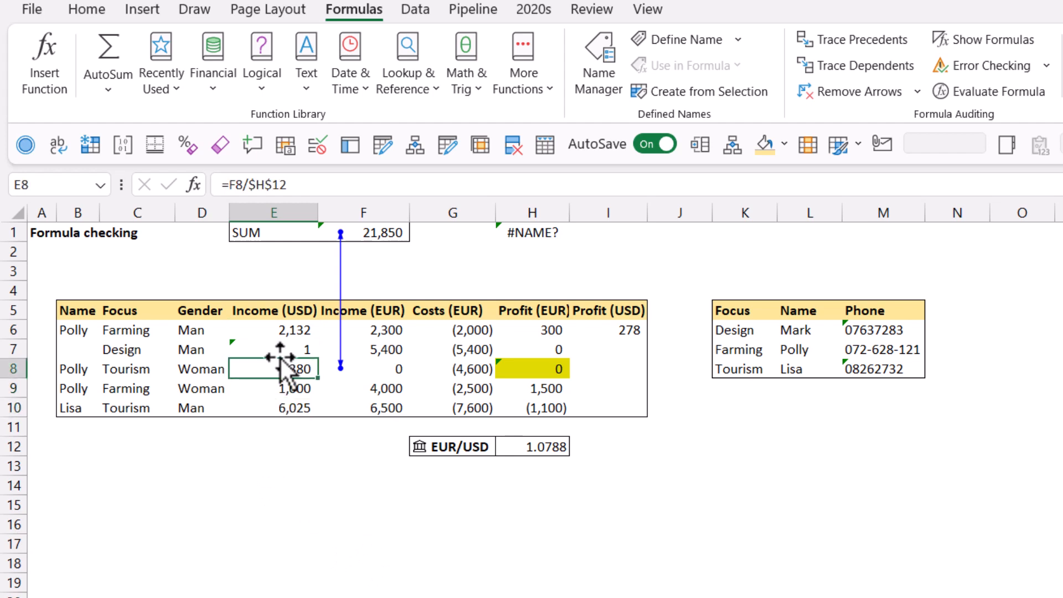
left_click(248, 344)
Step: Open the error options for the #NAME? cell H1 and dismiss the menu
left_click(543, 231)
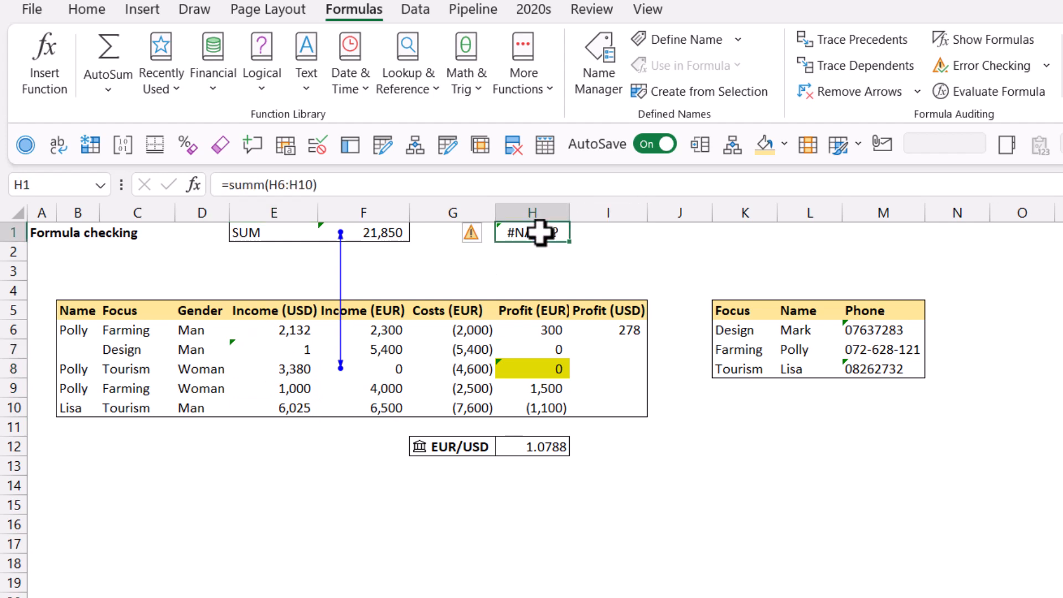
left_click(474, 234)
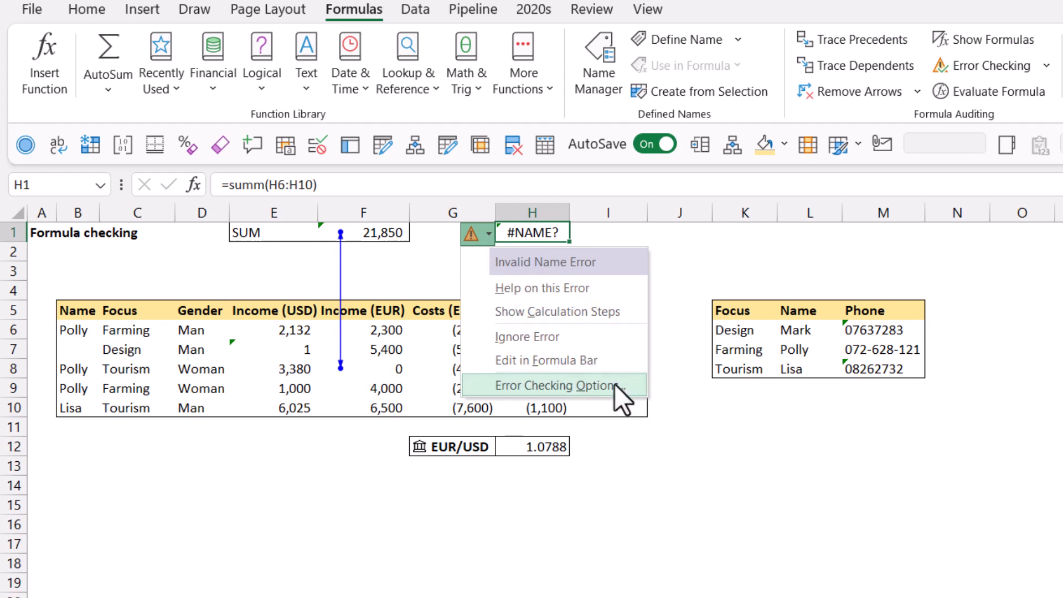
left_click(739, 414)
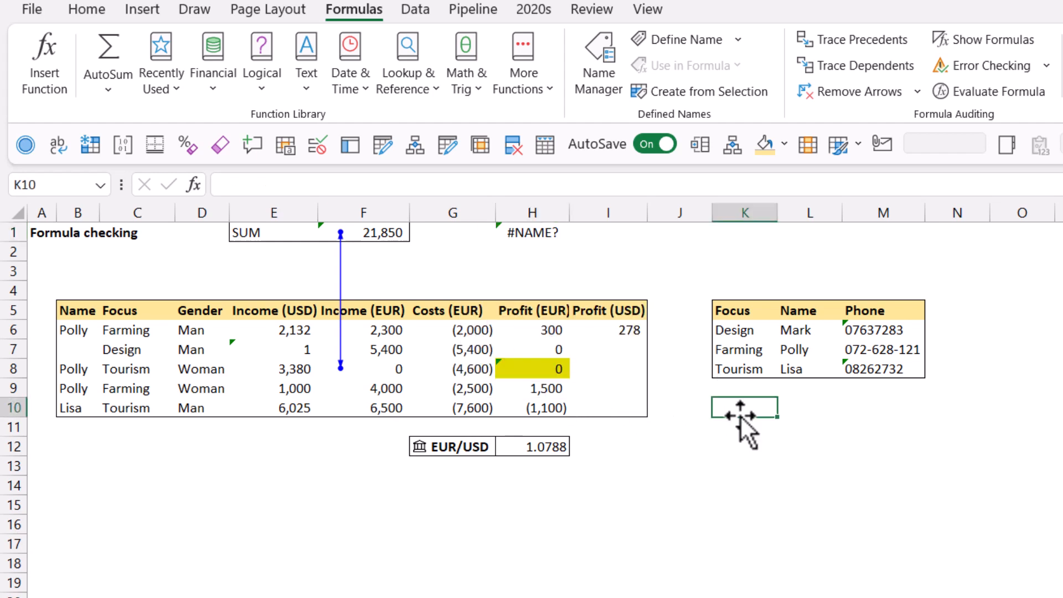
Step: Inspect the number-stored-as-text warnings on the Phone cells in the lookup table
left_click(875, 362)
left_click(873, 331)
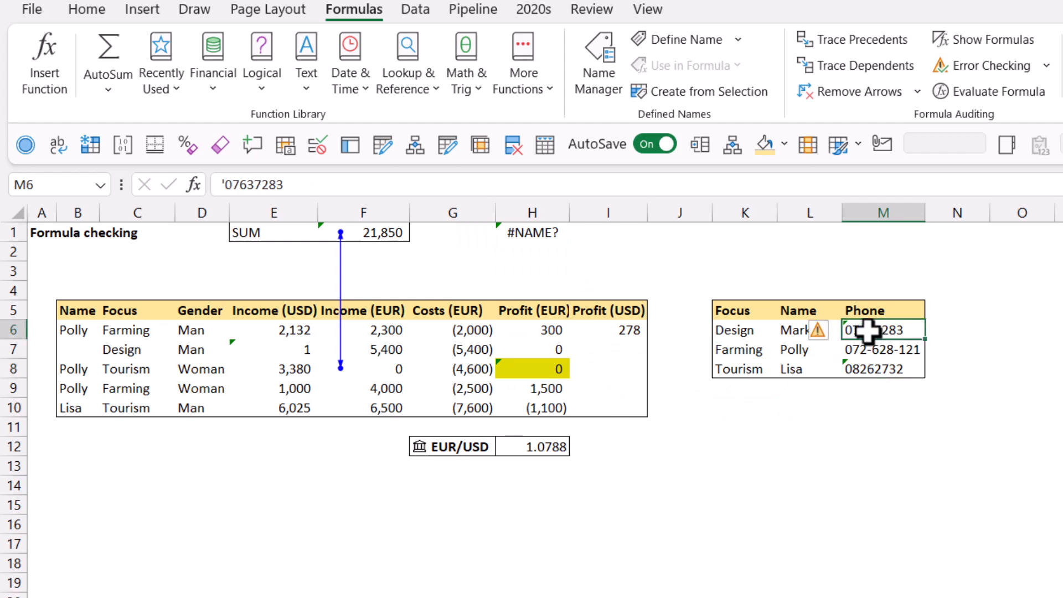
left_click(821, 332)
left_click(1033, 332)
left_click(885, 369)
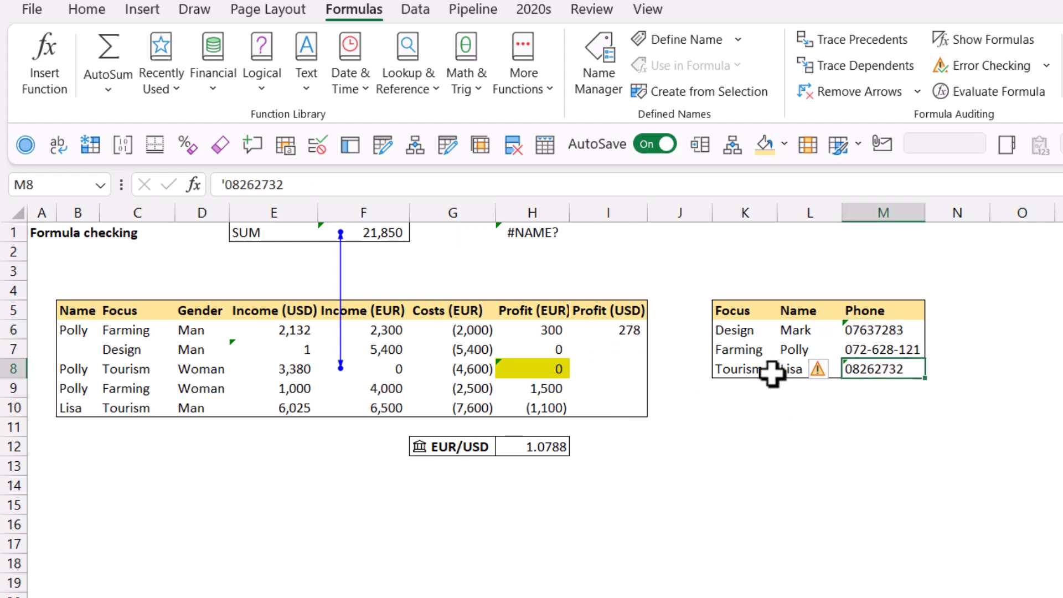
left_click(274, 273)
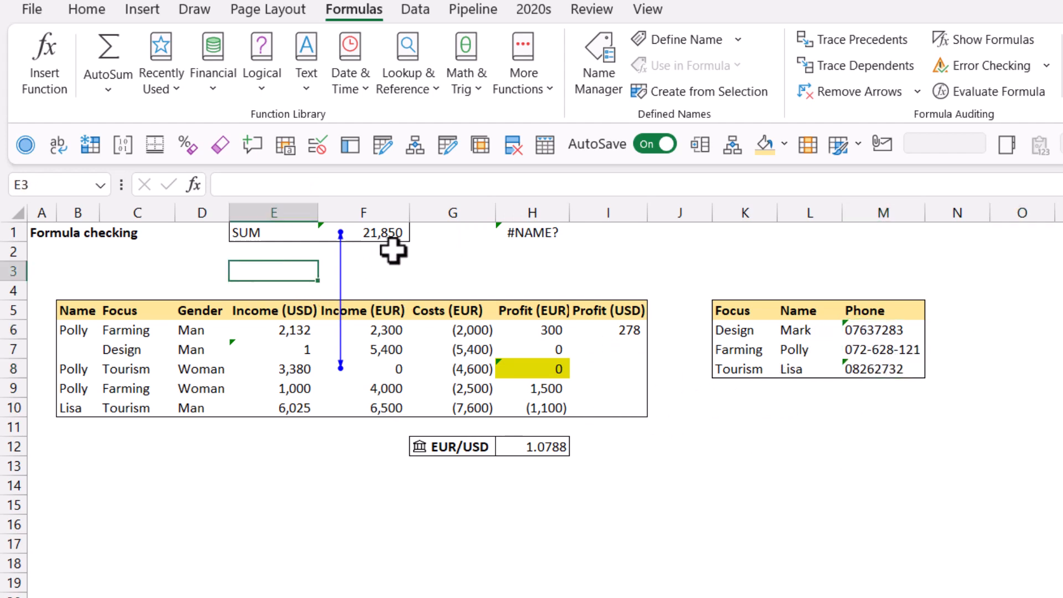
Step: Run Error Checking to step through each flagged cell on the sheet, then close the dialog
left_click(1046, 67)
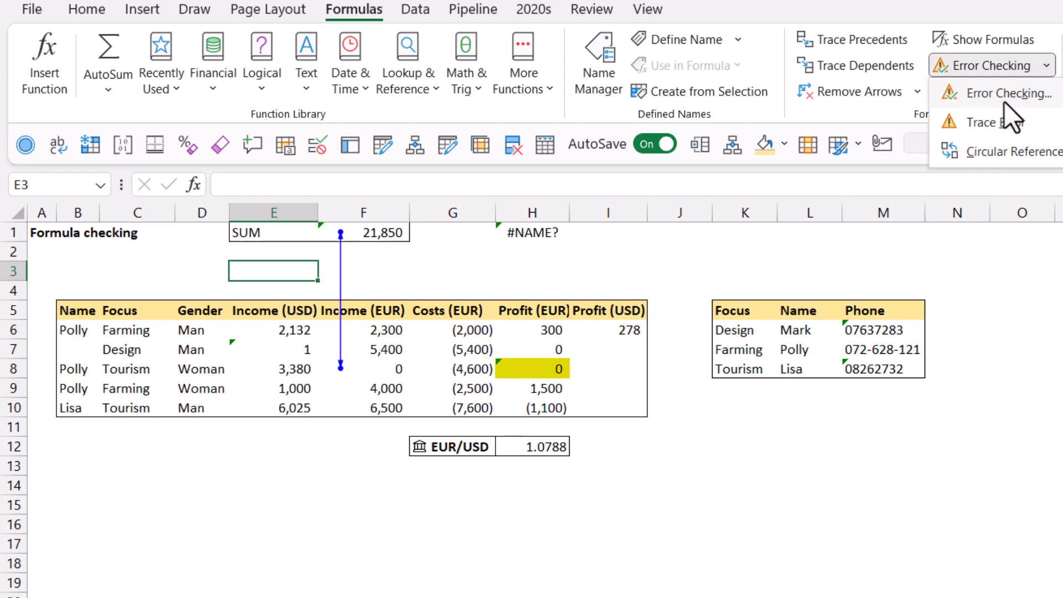
left_click(1004, 101)
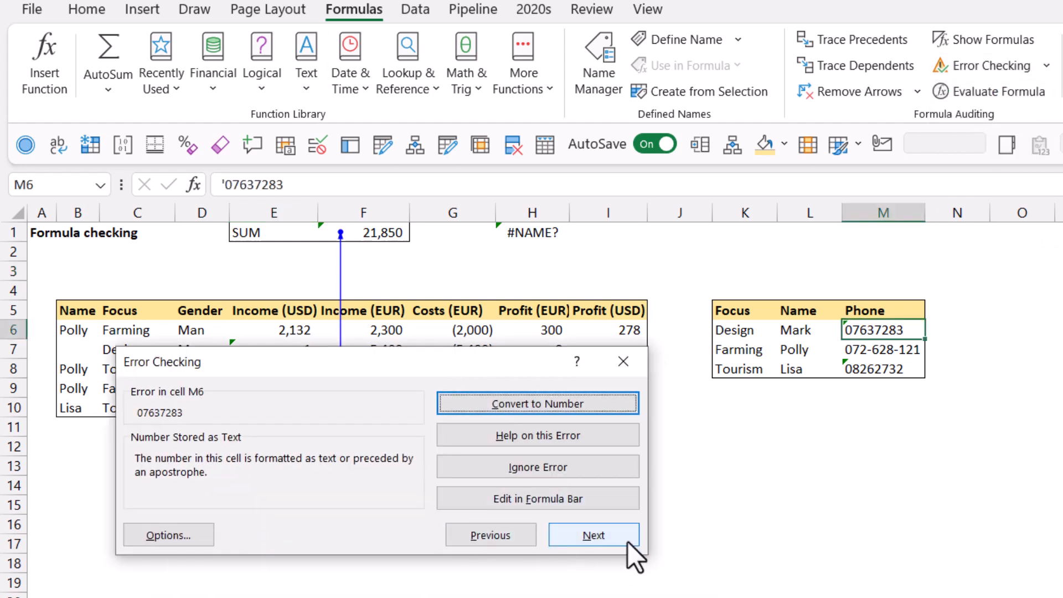
left_click(621, 549)
left_click(616, 550)
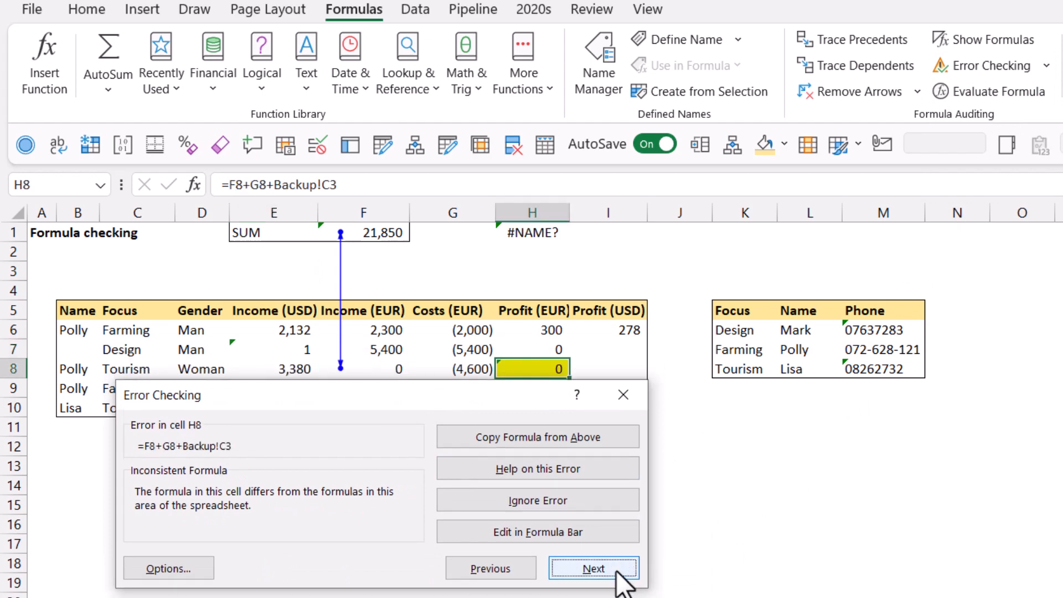
left_click(614, 576)
left_click(631, 393)
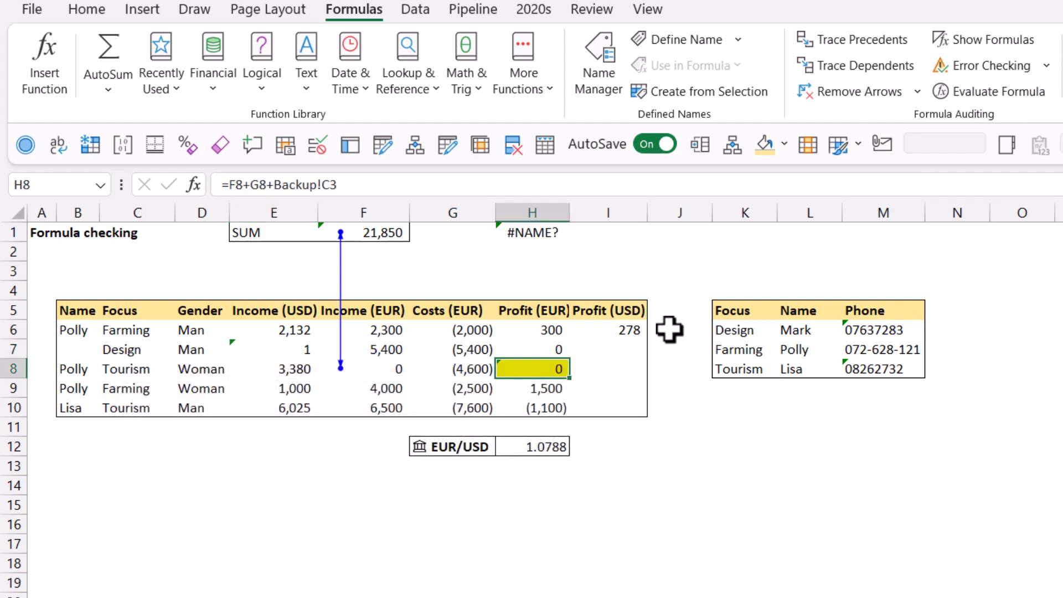
left_click(687, 298)
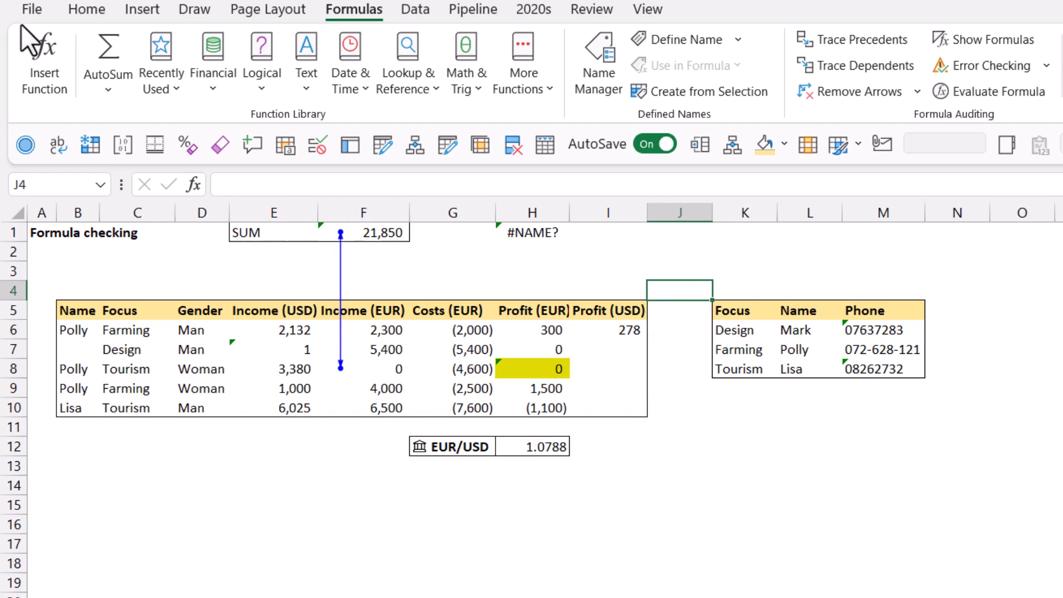
Step: In the formula options, turn off the rules for inconsistent calculated column formulas and years represented as 2 digits
left_click(31, 9)
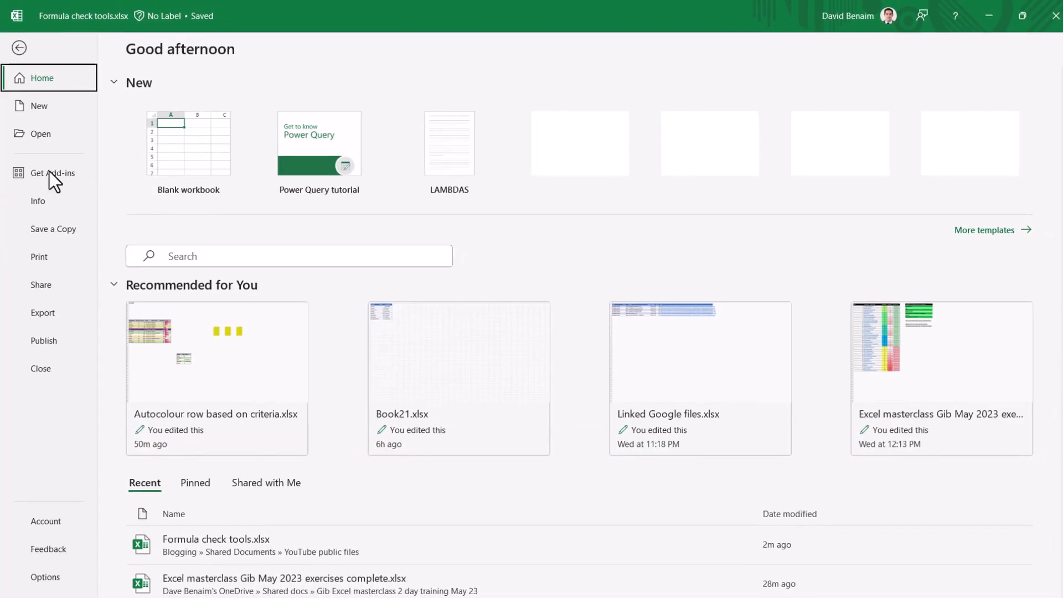
left_click(45, 575)
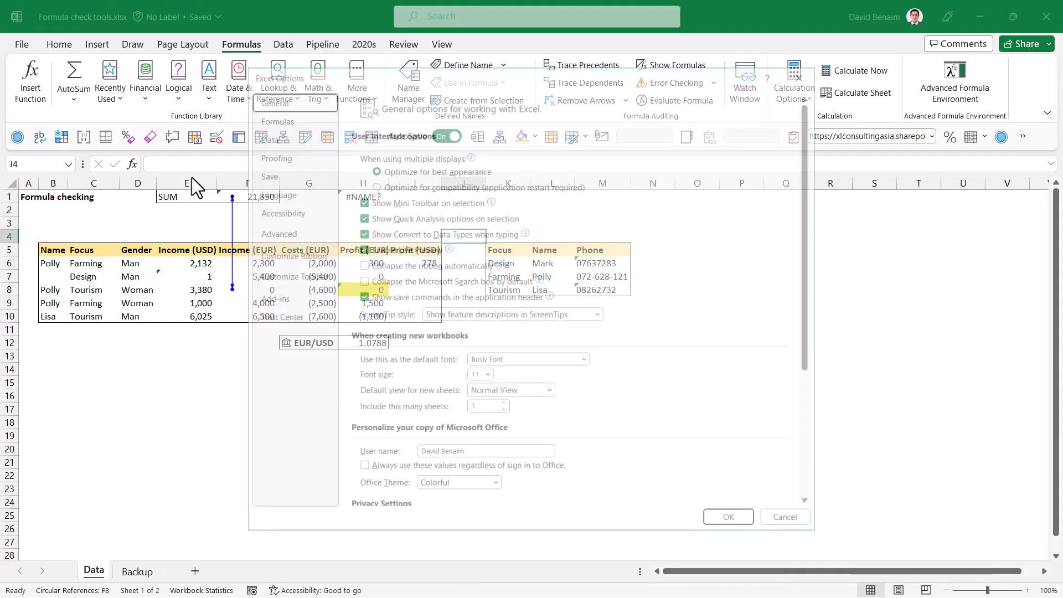
left_click(289, 119)
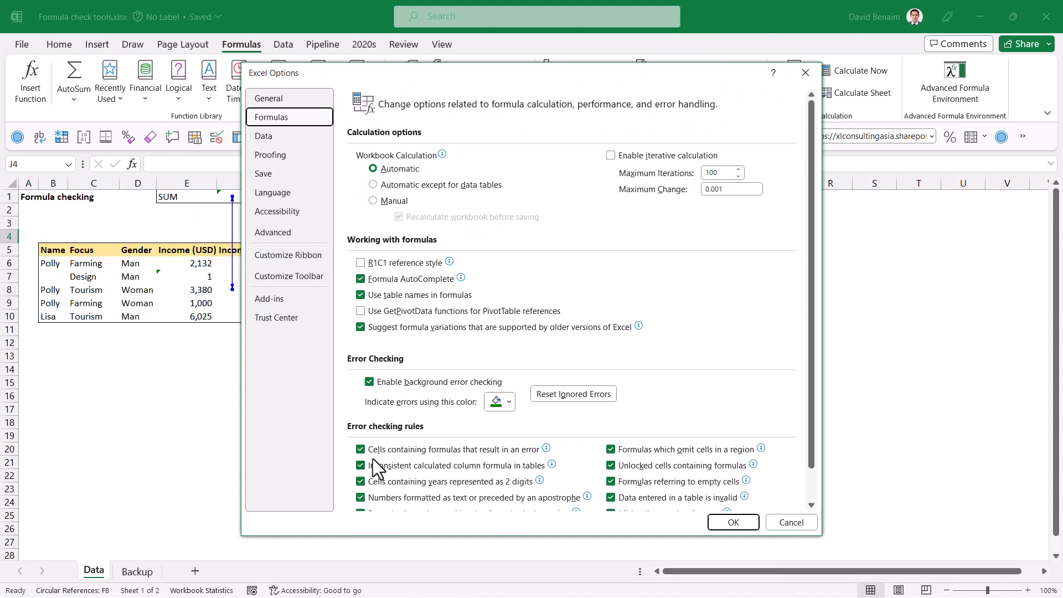
left_click(359, 466)
left_click(359, 481)
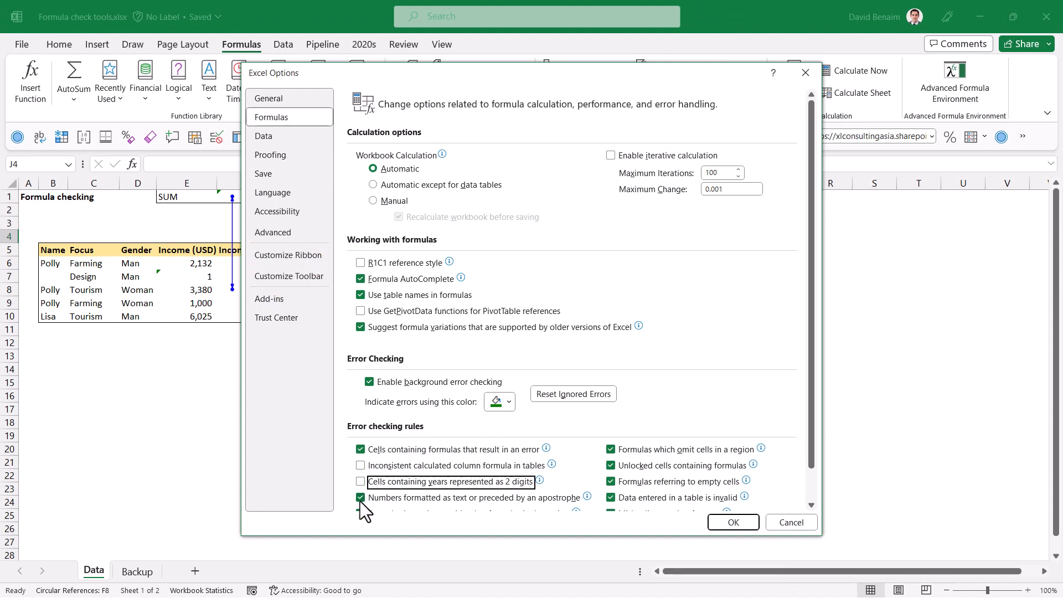
Step: Turn off the rules for numbers formatted as text, formulas inconsistent with the region, and data types that couldn't refresh
left_click(359, 497)
scroll(359, 499, "down", 1)
left_click(360, 478)
left_click(360, 494)
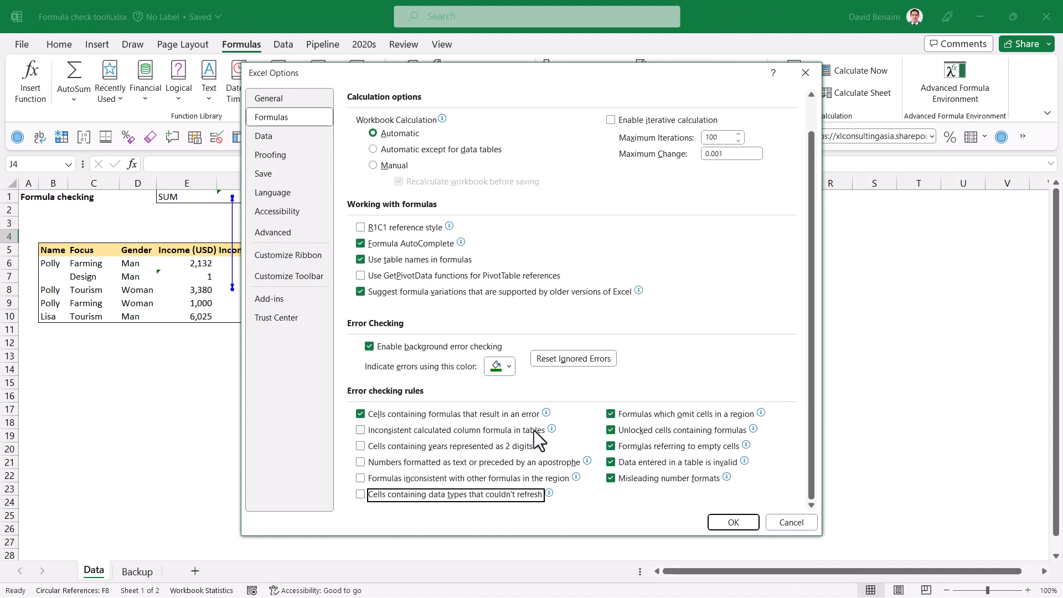
Step: Turn off the rules for omitted cells, unlocked cells, empty-cell references, invalid table data and misleading number formats, then confirm the options
left_click(610, 414)
left_click(610, 430)
left_click(611, 447)
left_click(612, 462)
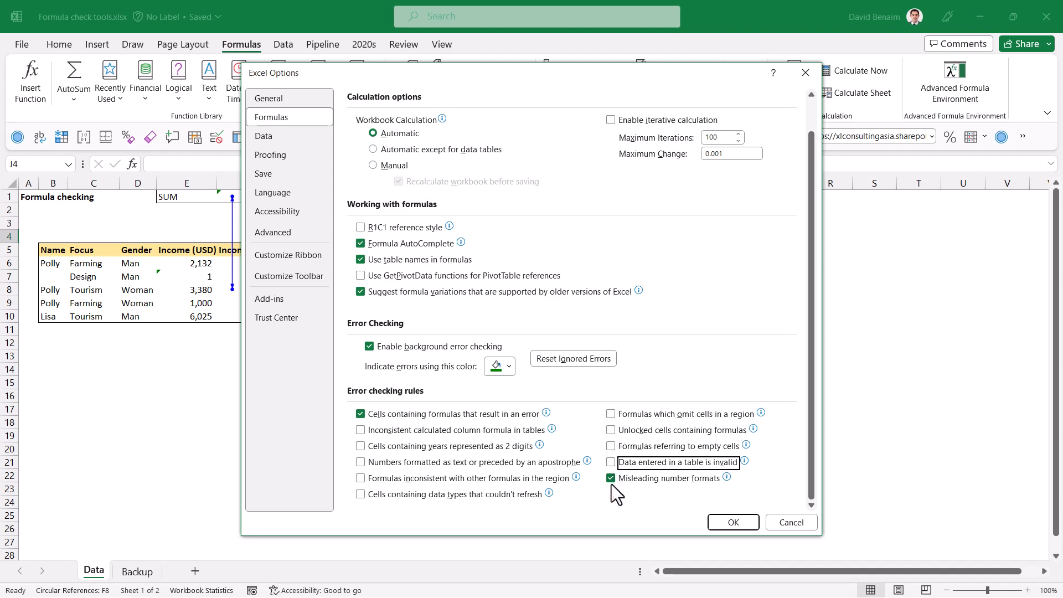
left_click(611, 478)
left_click(733, 523)
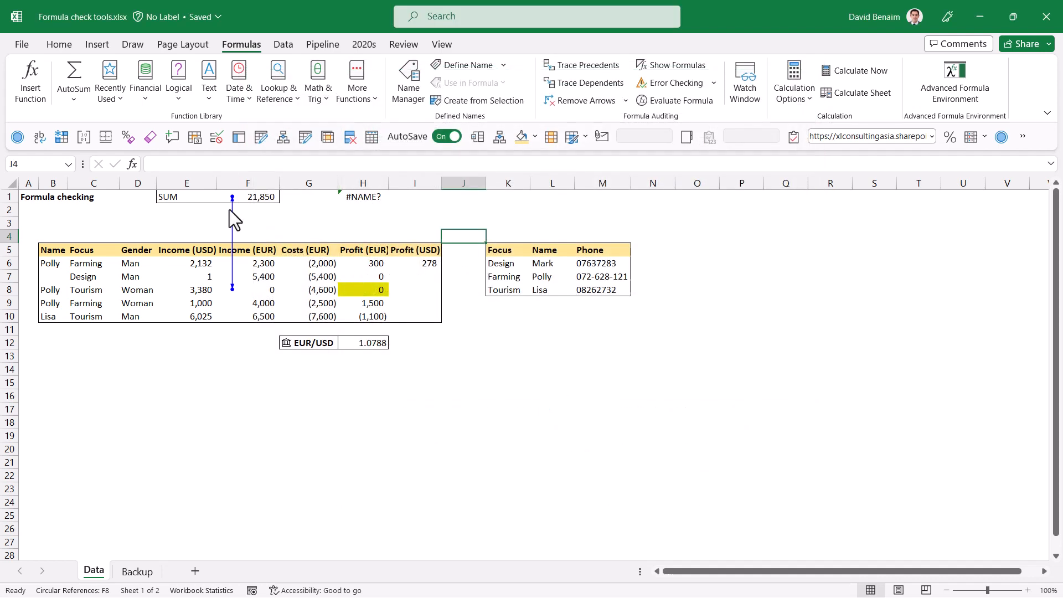
Step: Select H1 and nearby empty cells to check its error indicator after the rule changes
left_click(352, 198)
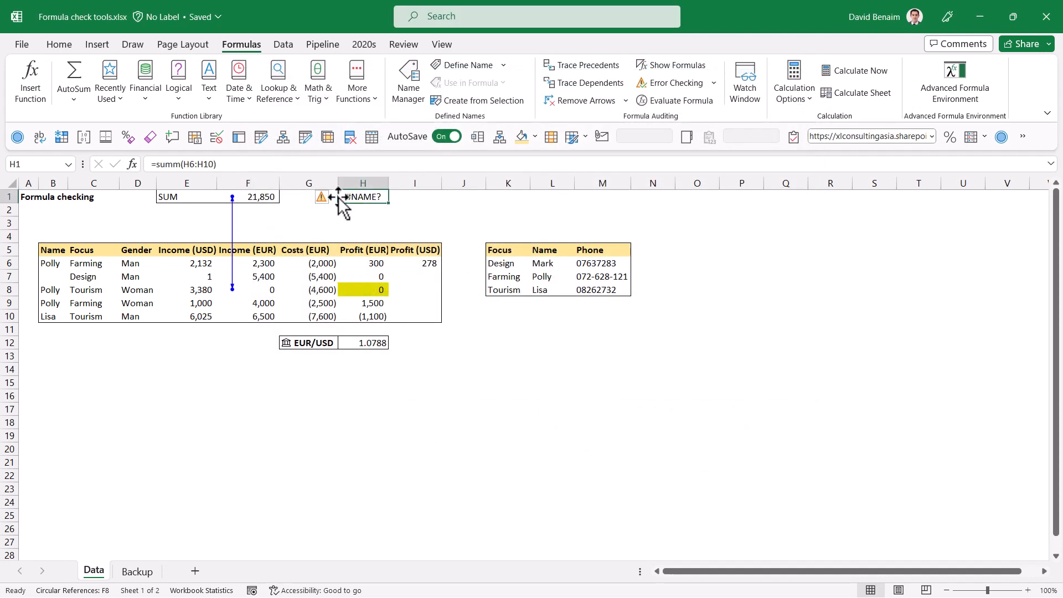
left_click(447, 207)
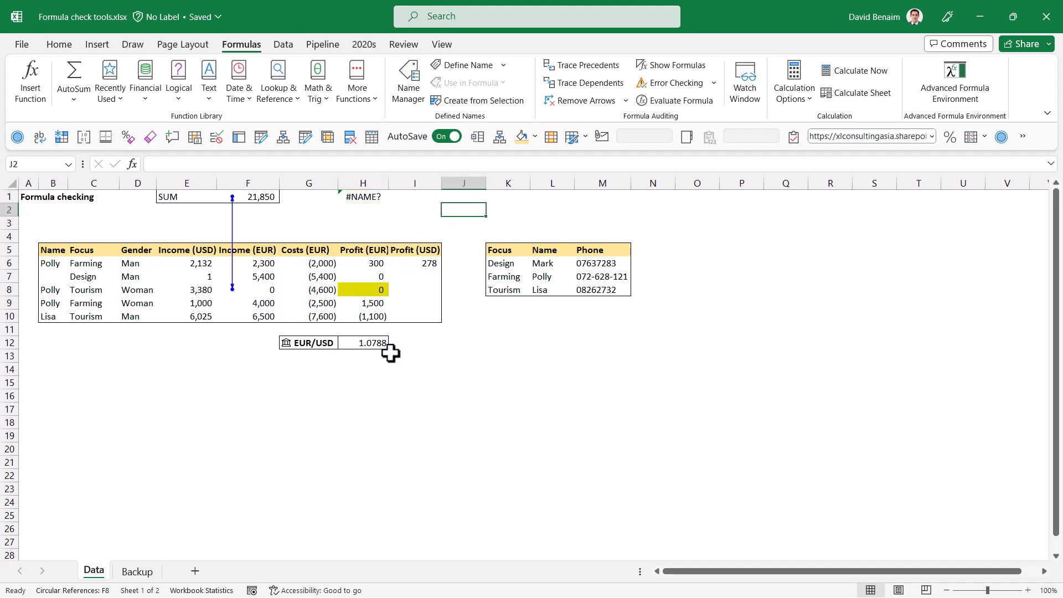
left_click(365, 200)
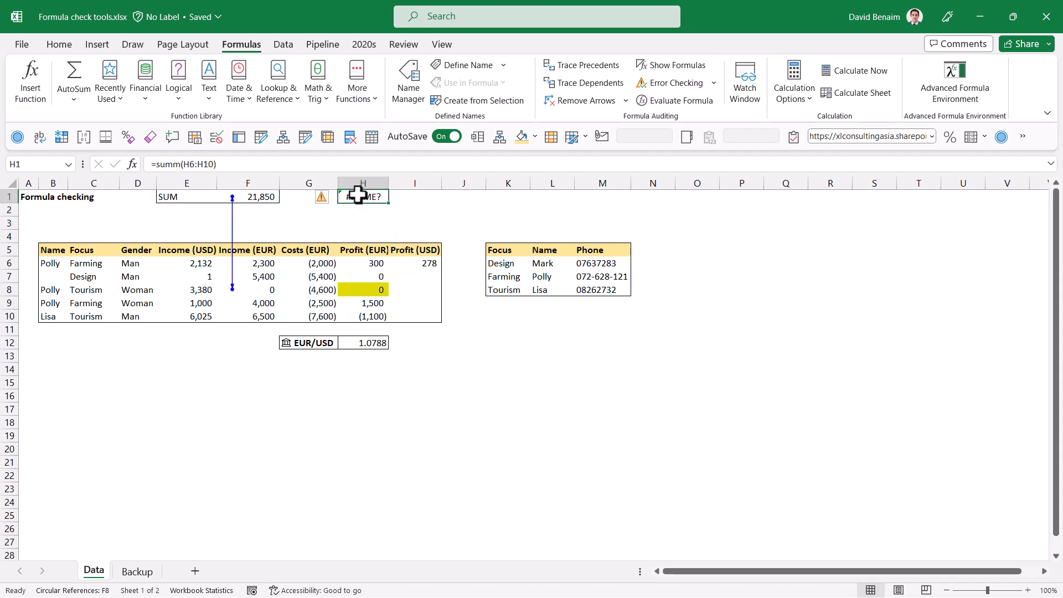
left_click(454, 218)
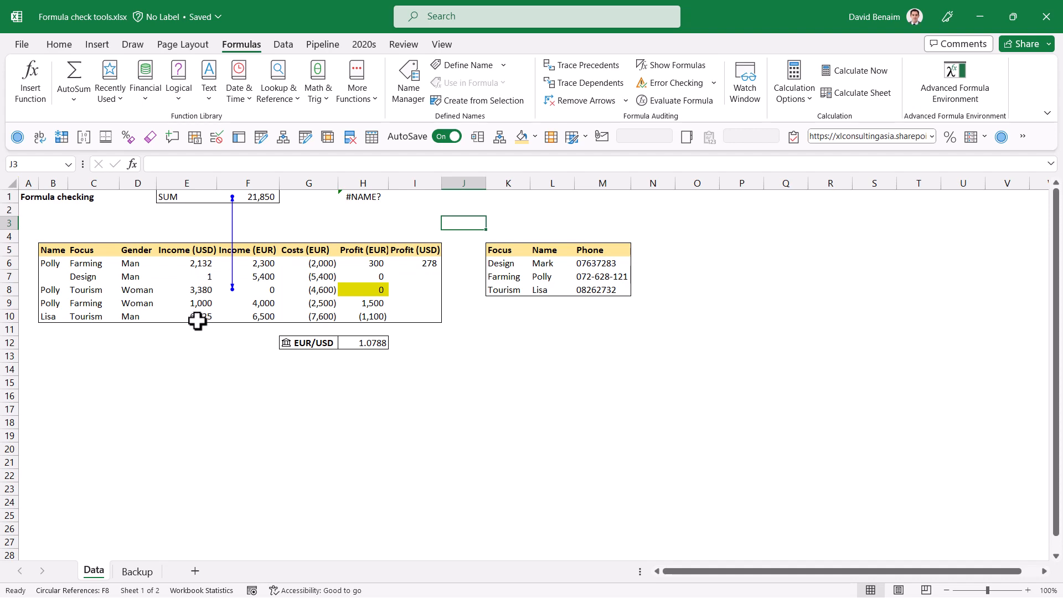
Step: Select row differences among the Income (USD) values E6:E10 with Go To Special and fill them light orange
left_click_drag(198, 321, 195, 263)
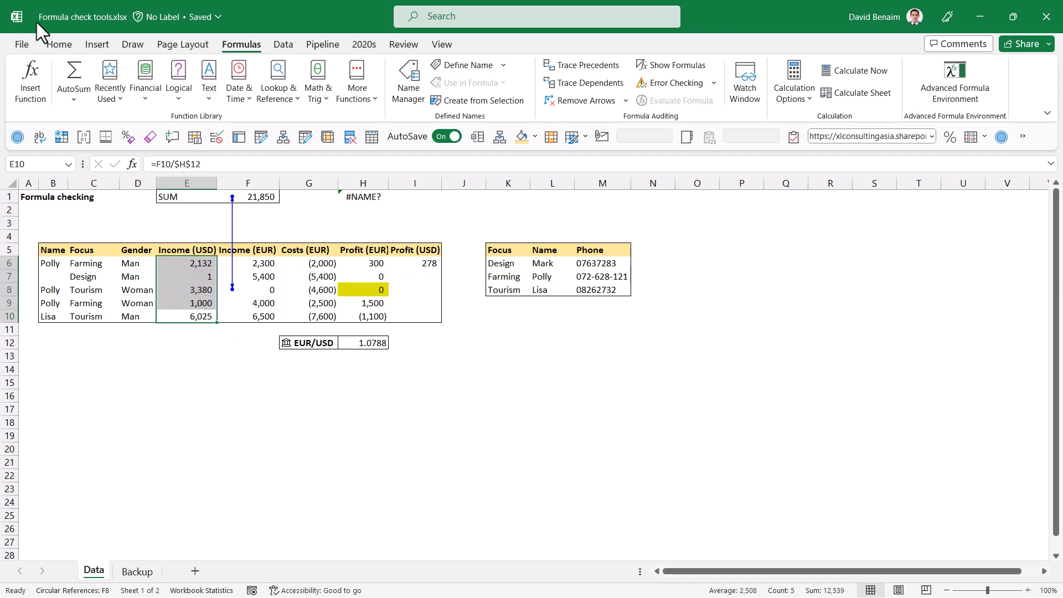
left_click(58, 44)
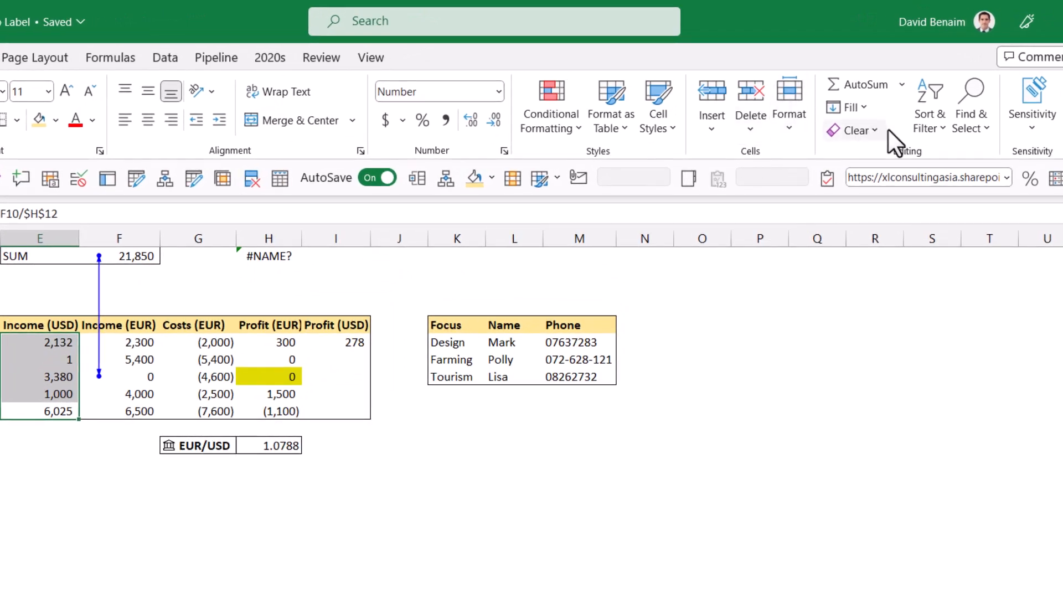
left_click(975, 124)
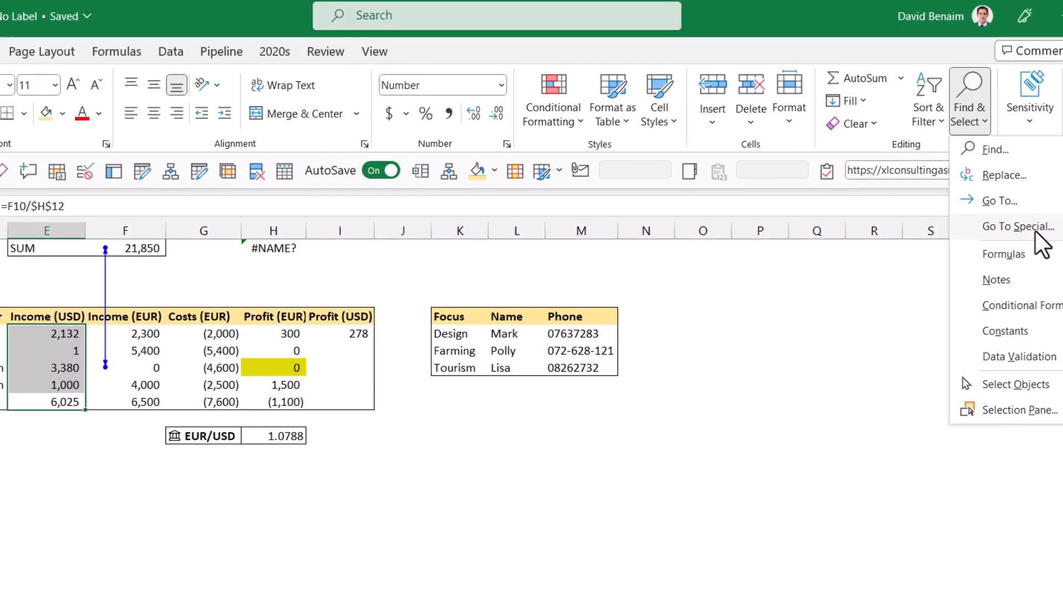
left_click(1034, 231)
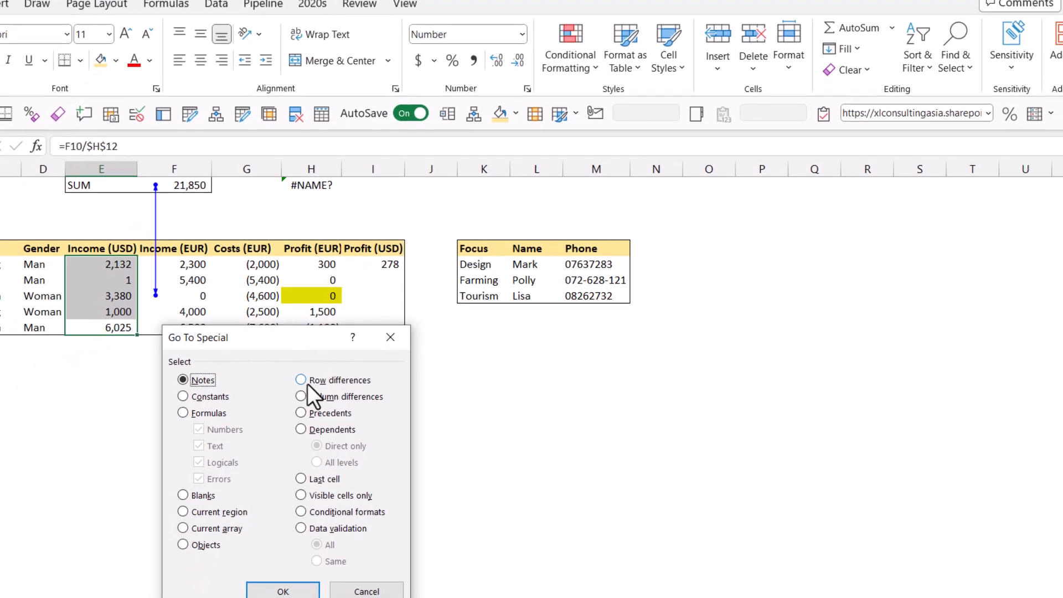
left_click(310, 378)
left_click(291, 570)
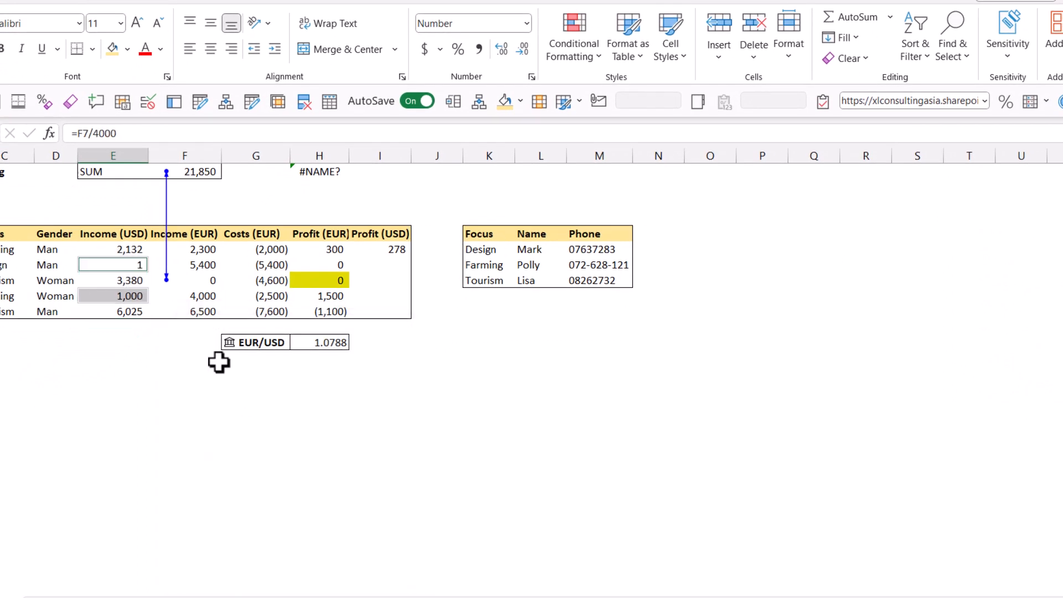
left_click(127, 49)
left_click(176, 127)
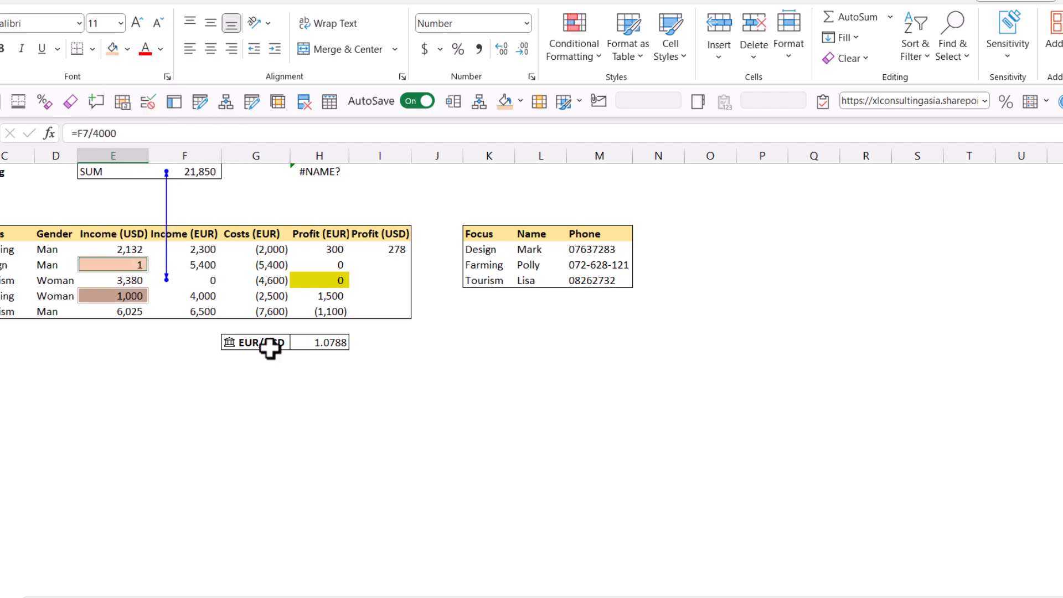
Step: Open the formulas in E7 and E6 for editing to compare them, cancelling each edit
left_click(123, 264)
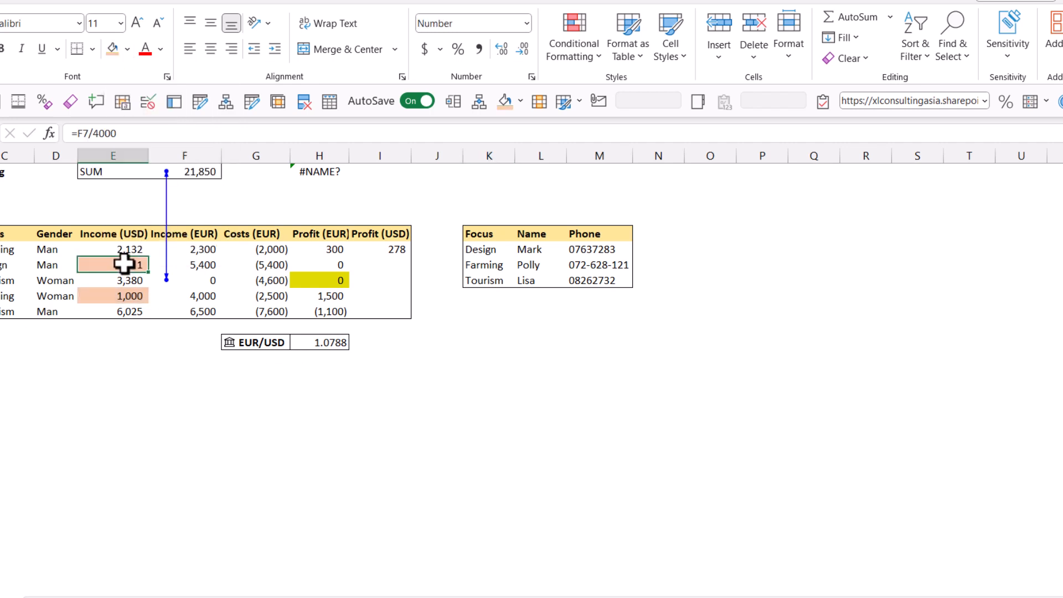
double_click(123, 264)
left_click_drag(93, 134, 127, 135)
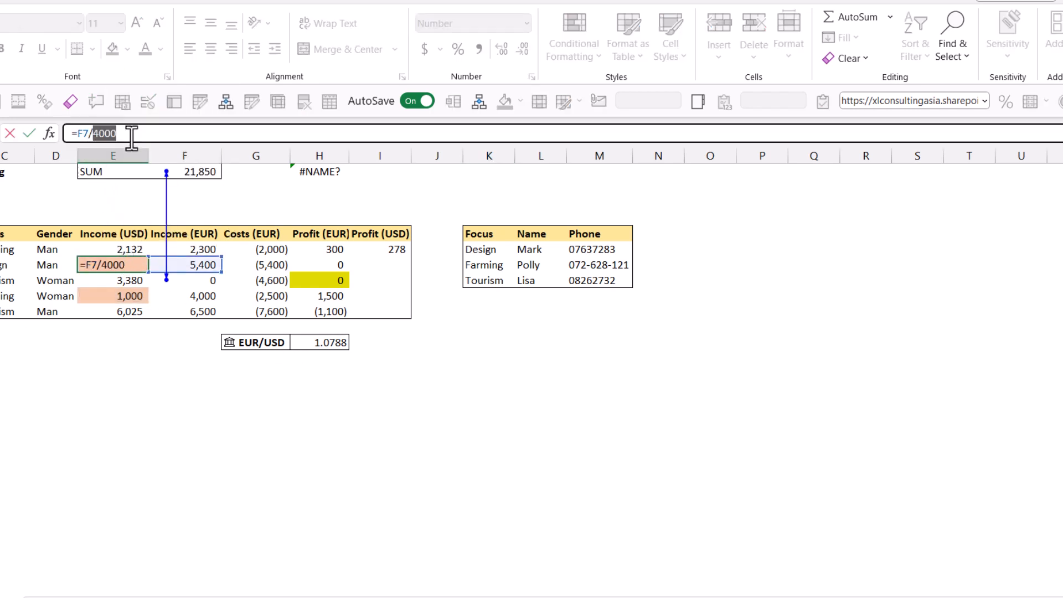
key("Escape")
left_click(117, 244)
left_click(112, 133)
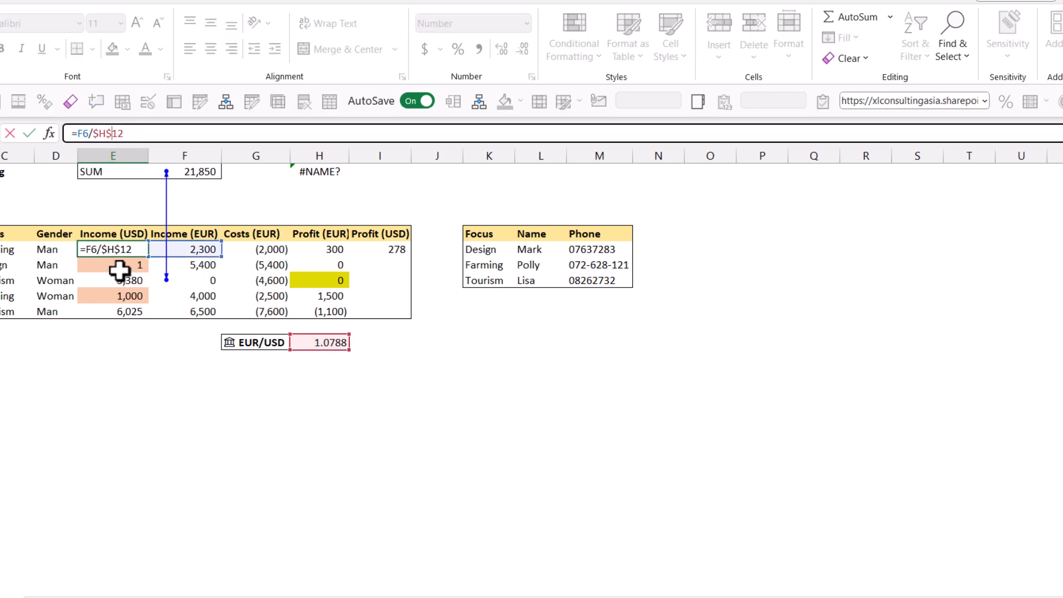
key("Escape")
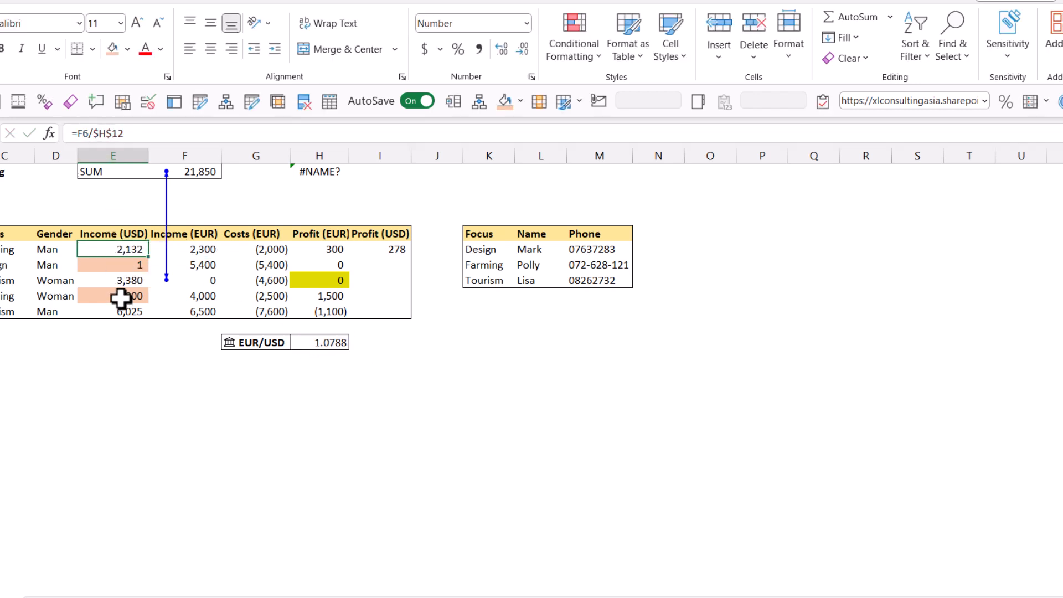
Step: Copy E6's formula down through E10
left_click(119, 295)
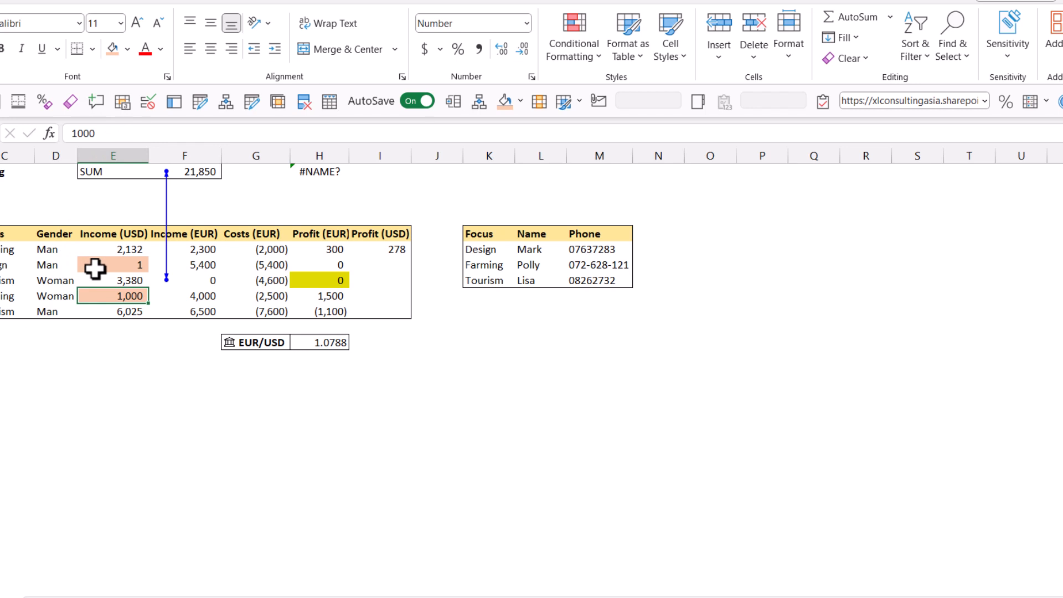
left_click(138, 250)
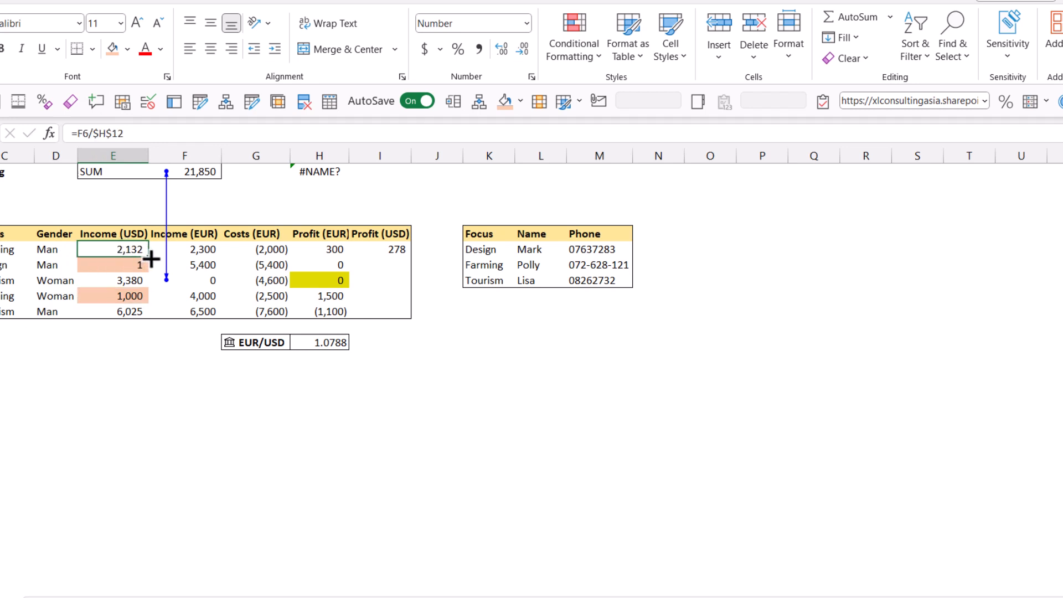
left_click_drag(147, 257, 141, 318)
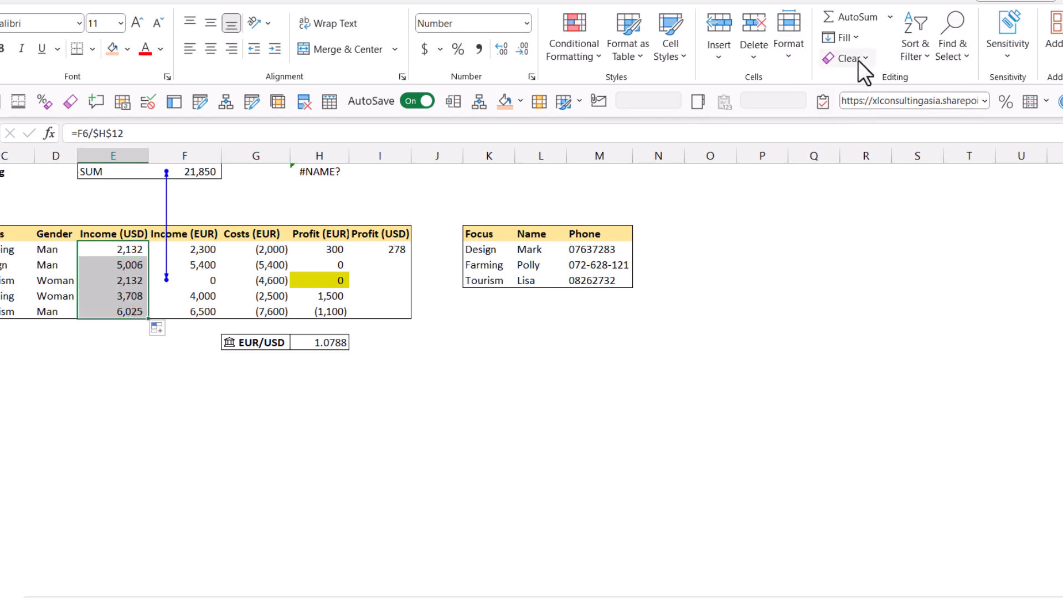
Step: Search the selected Income (USD) cells for column differences with Go To Special, then dismiss the alert and deselect
left_click(947, 49)
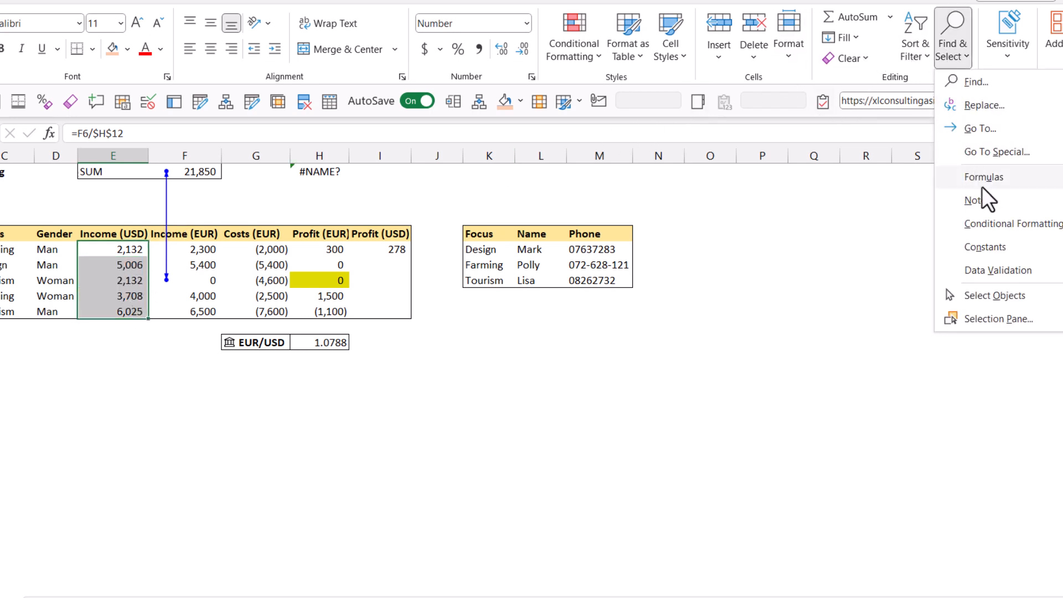
left_click(1011, 150)
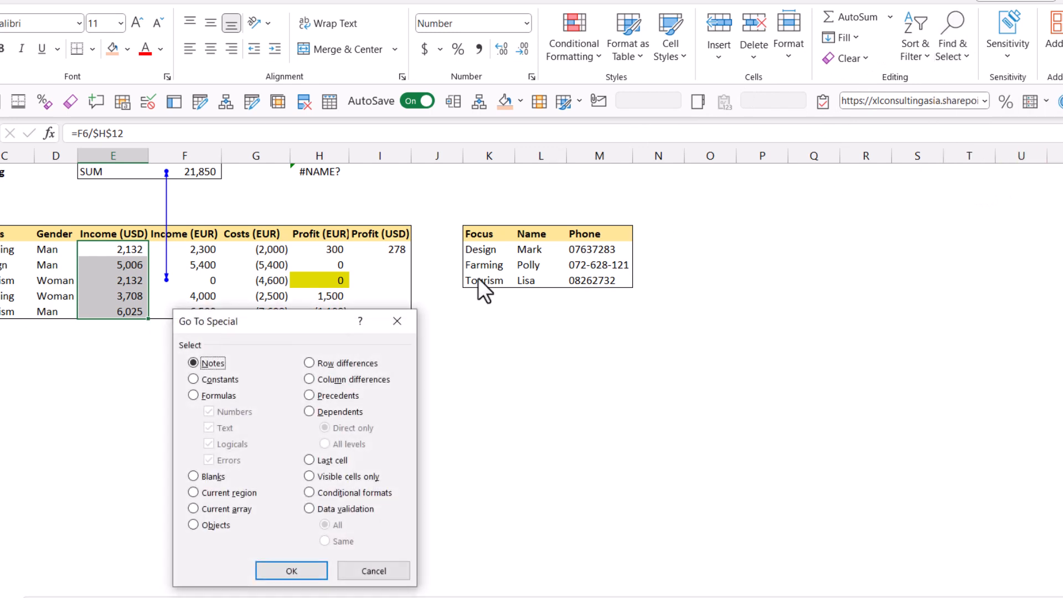
left_click(331, 379)
left_click(283, 567)
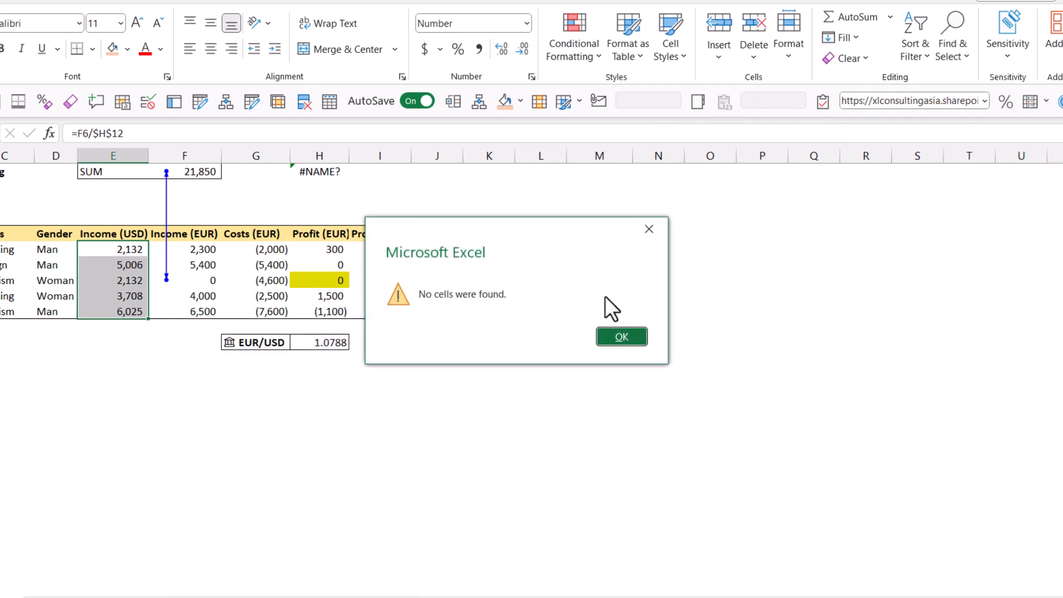
left_click(651, 227)
left_click(106, 383)
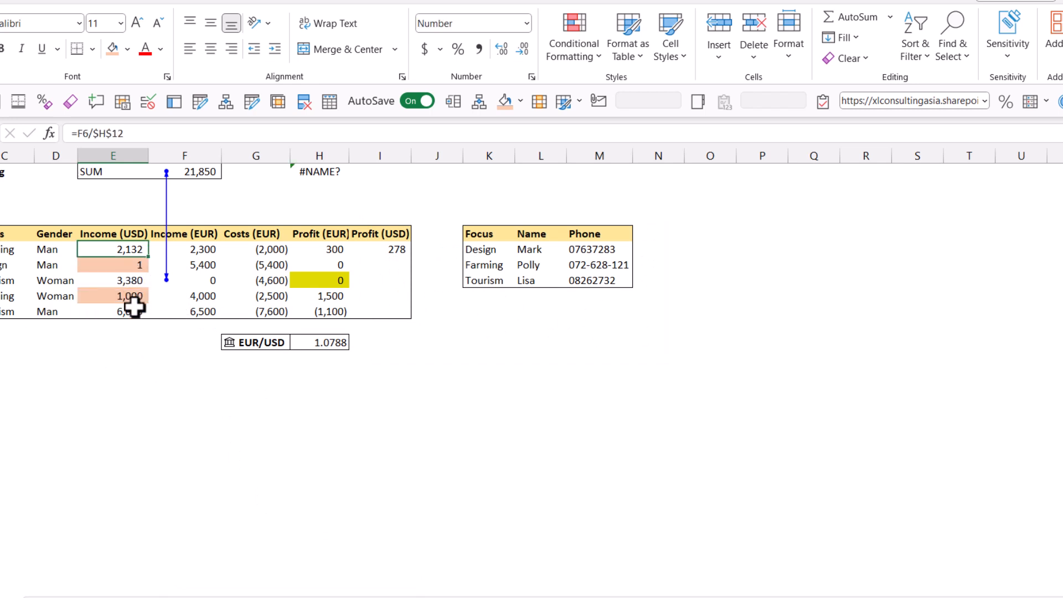
Step: Select all formula cells on the sheet with Go To Special, then deselect them
left_click(118, 355)
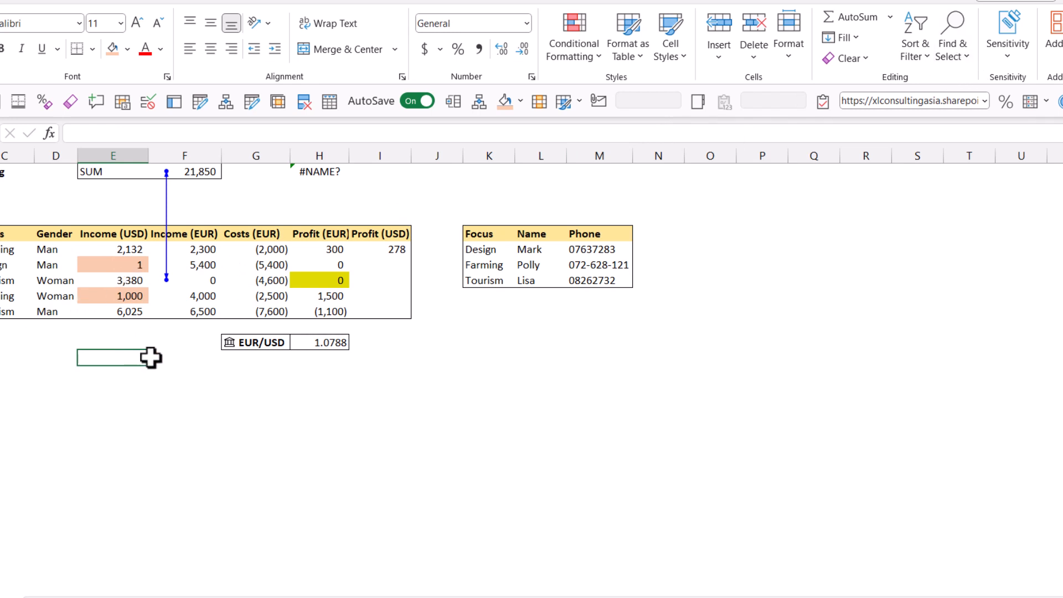
left_click(427, 401)
left_click(956, 42)
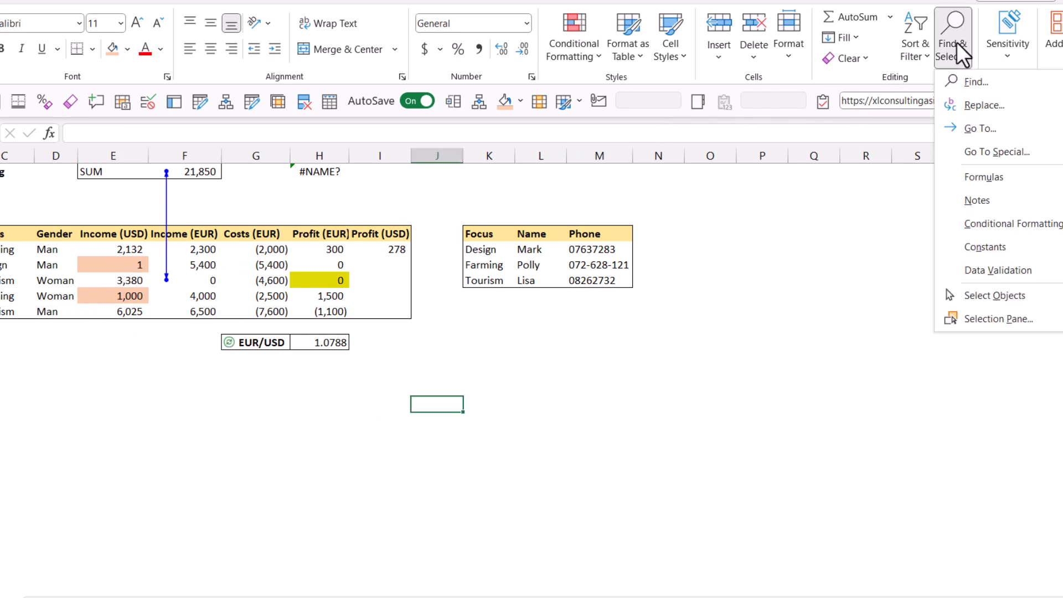
left_click(994, 150)
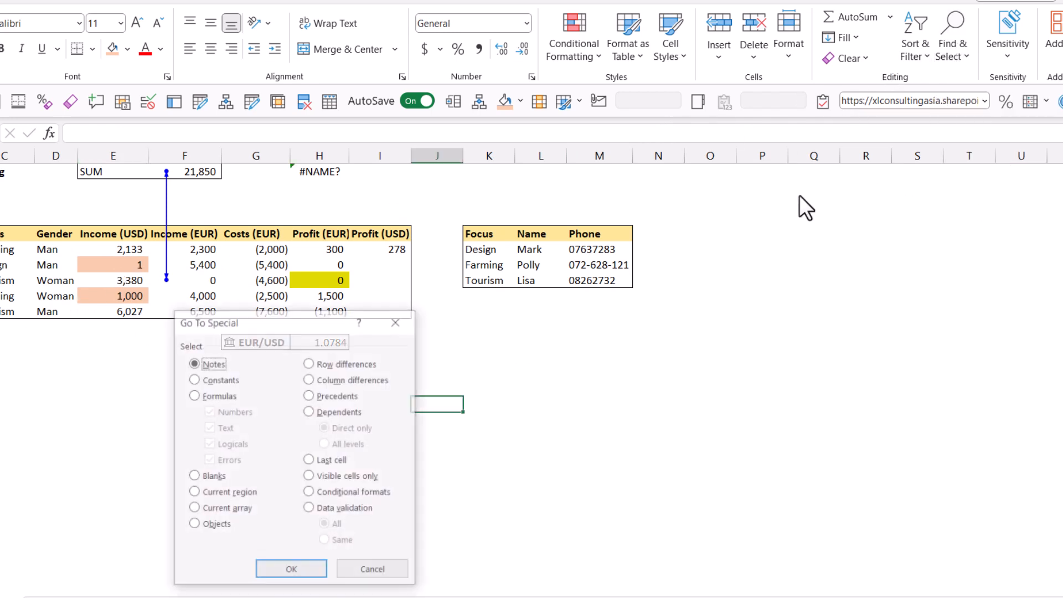
left_click(217, 394)
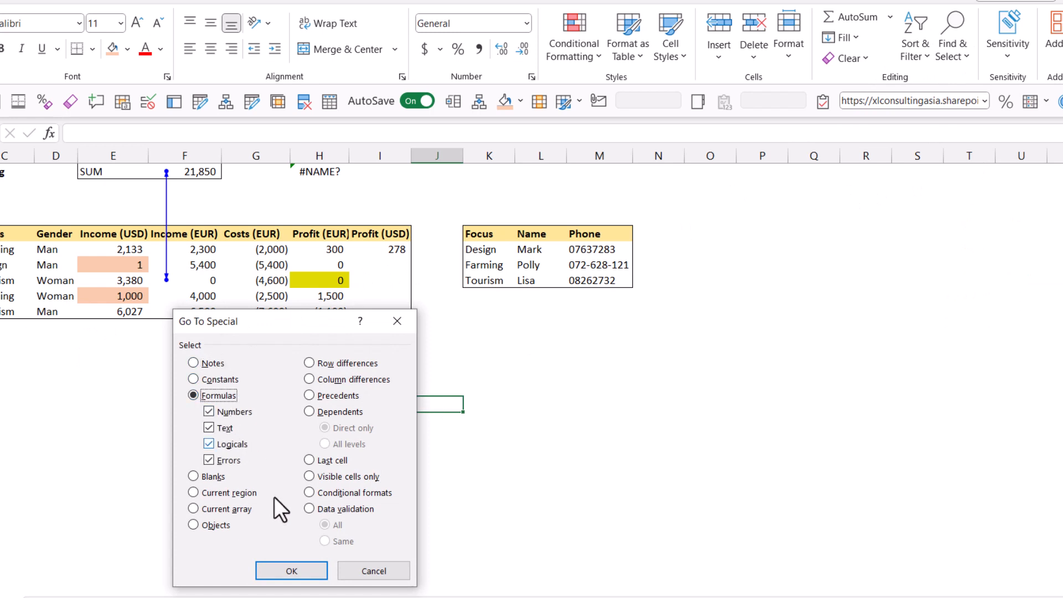
left_click(292, 571)
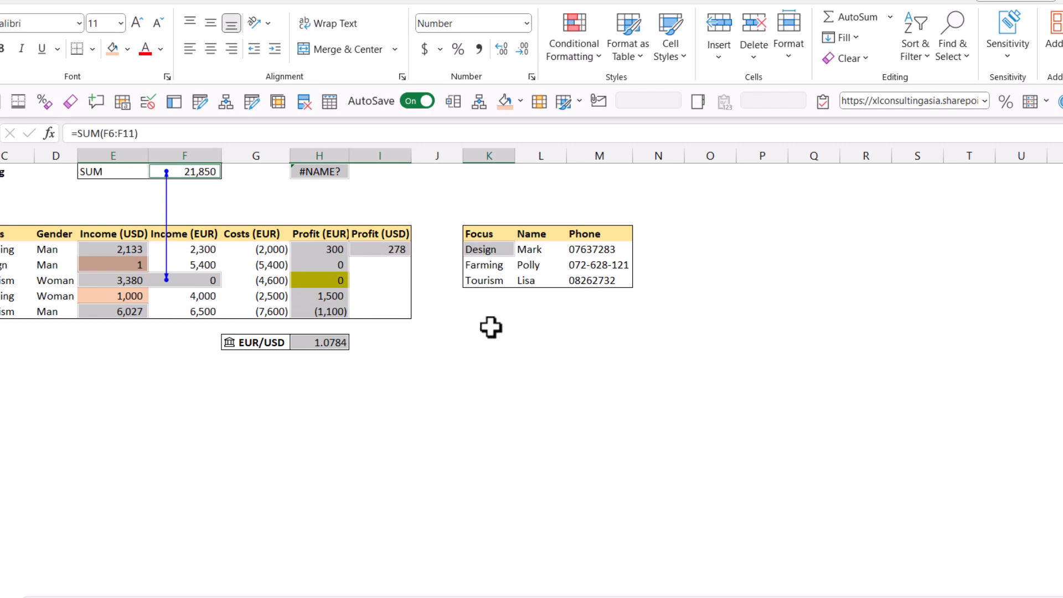
left_click(524, 359)
Step: Select the block spanning columns B to F, rows 3 to 13, and use Go To Special to select its numeric constants
left_click(946, 48)
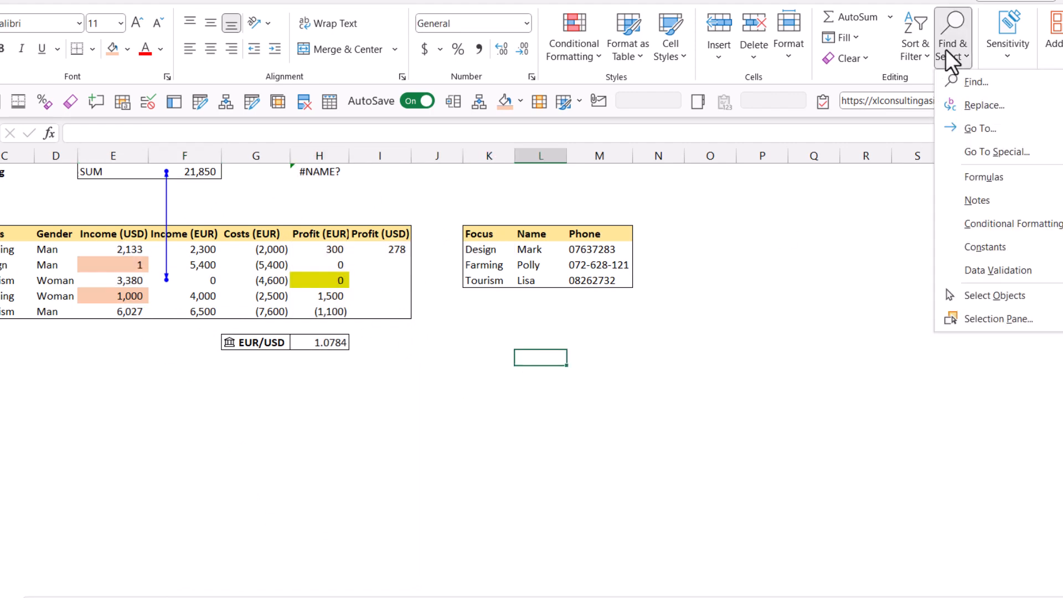
key("Escape")
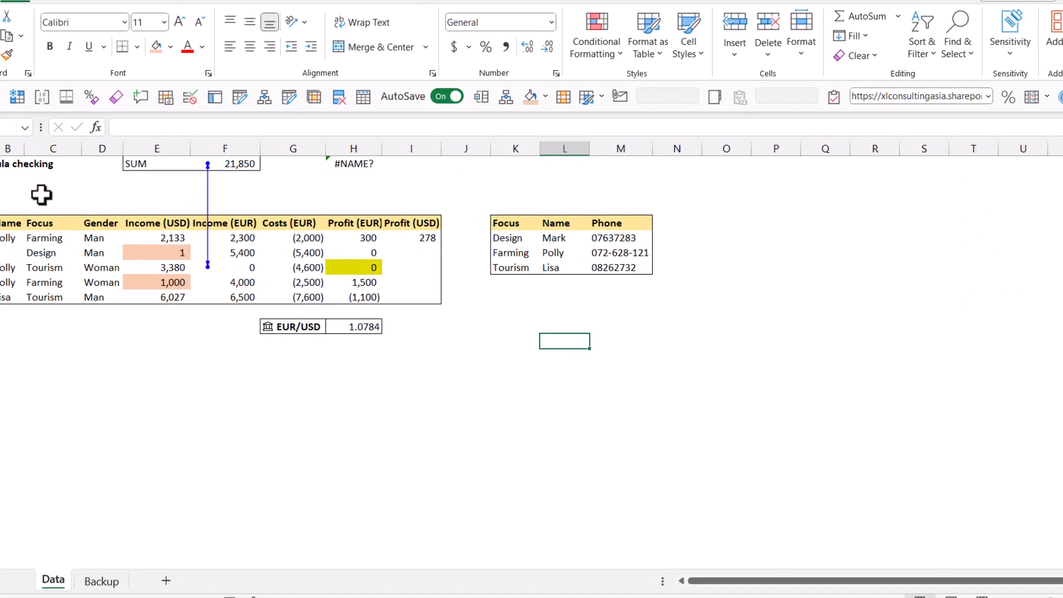
left_click_drag(15, 195, 224, 346)
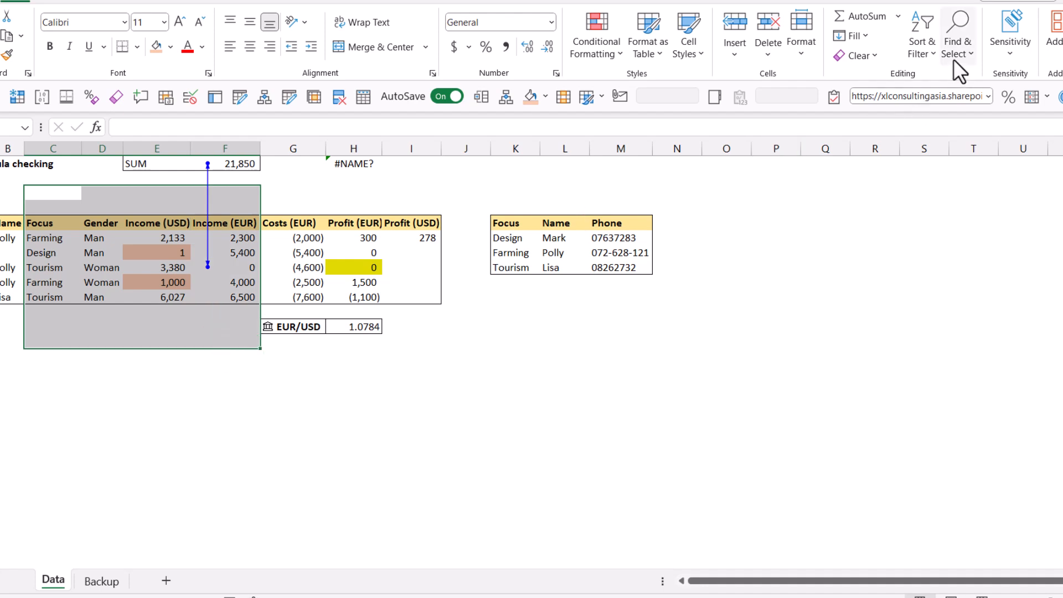
left_click(955, 37)
left_click(1000, 149)
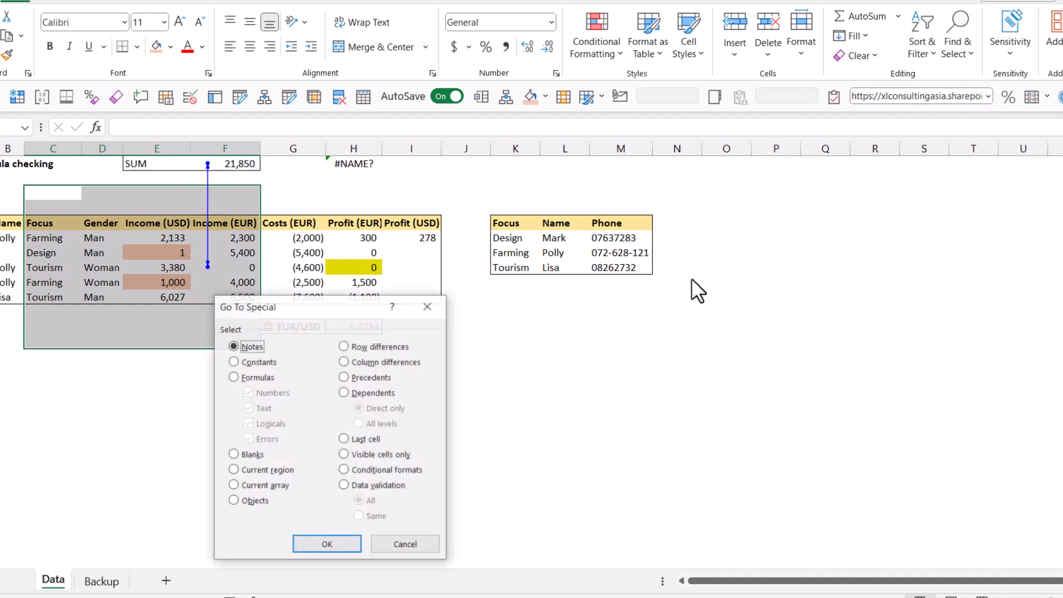
left_click(258, 363)
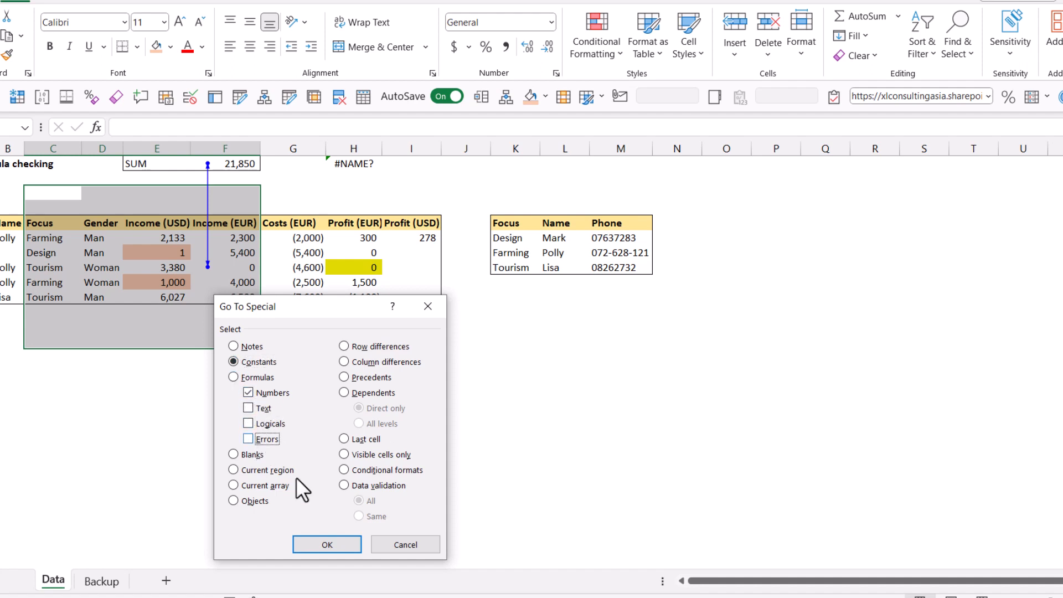
left_click(327, 544)
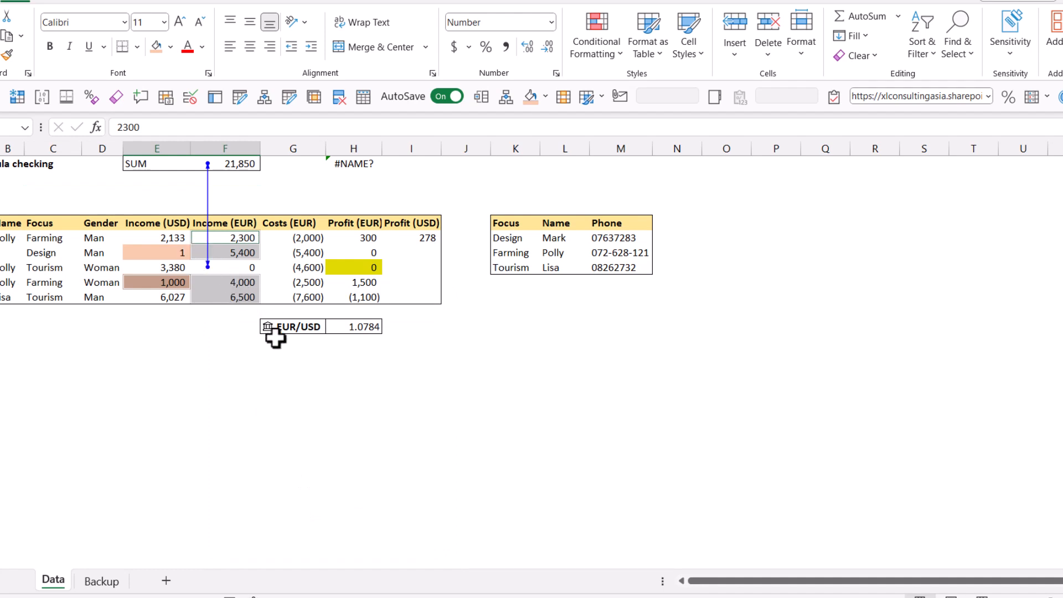
Step: Jump to the circular reference cell $F$1 using Error Checking's Circular References list
left_click(228, 267)
left_click(263, 182)
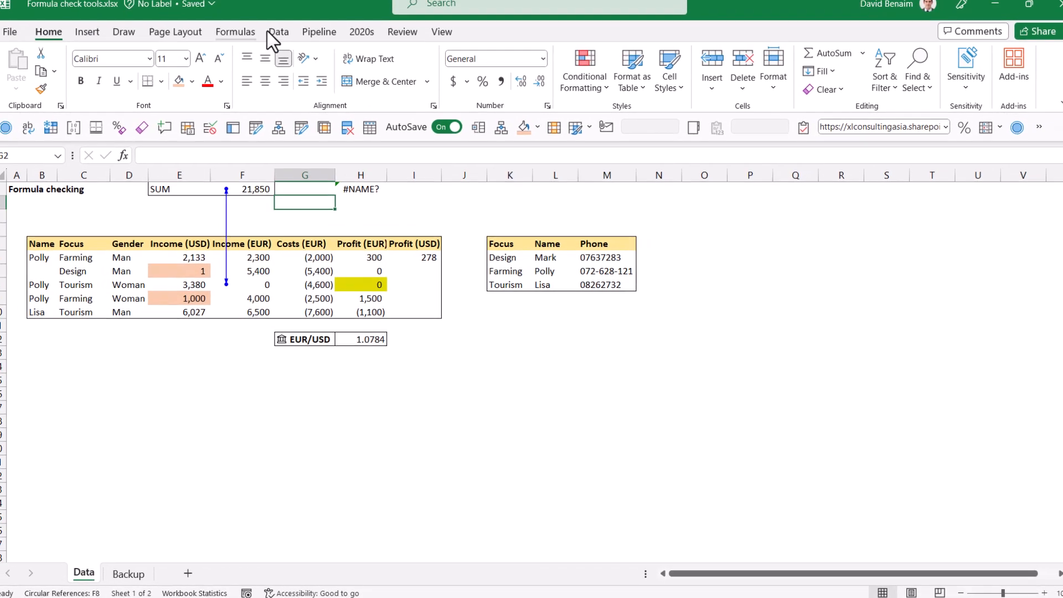
left_click(238, 31)
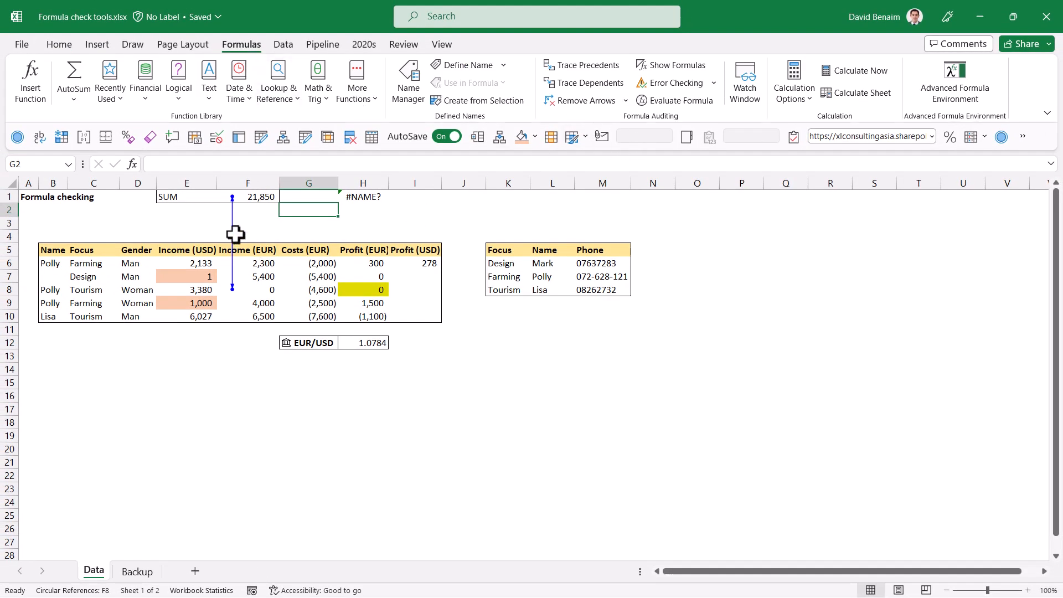
left_click(713, 83)
mouse_move(713, 145)
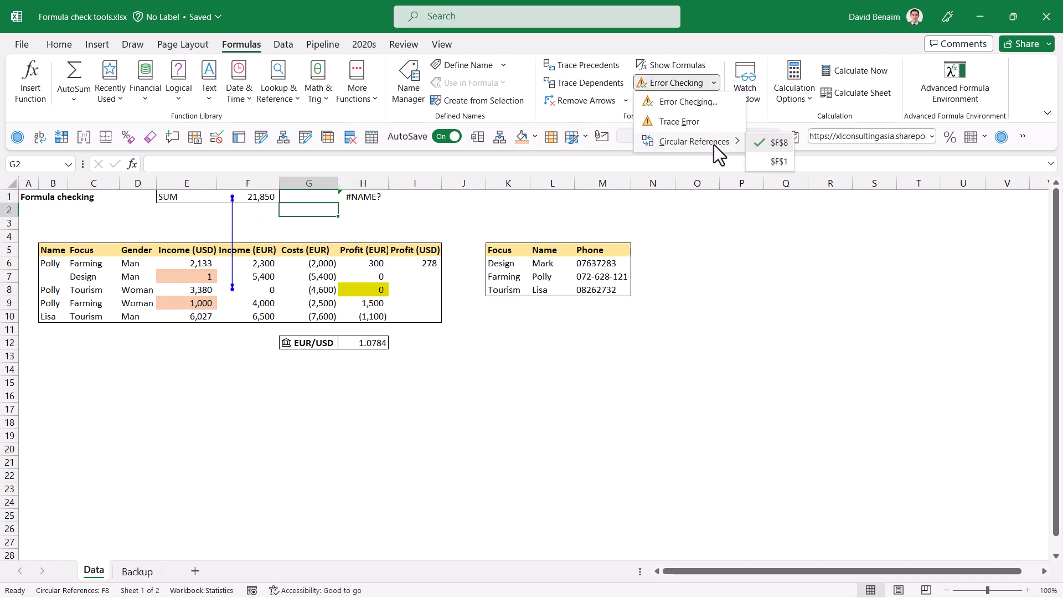
left_click(775, 161)
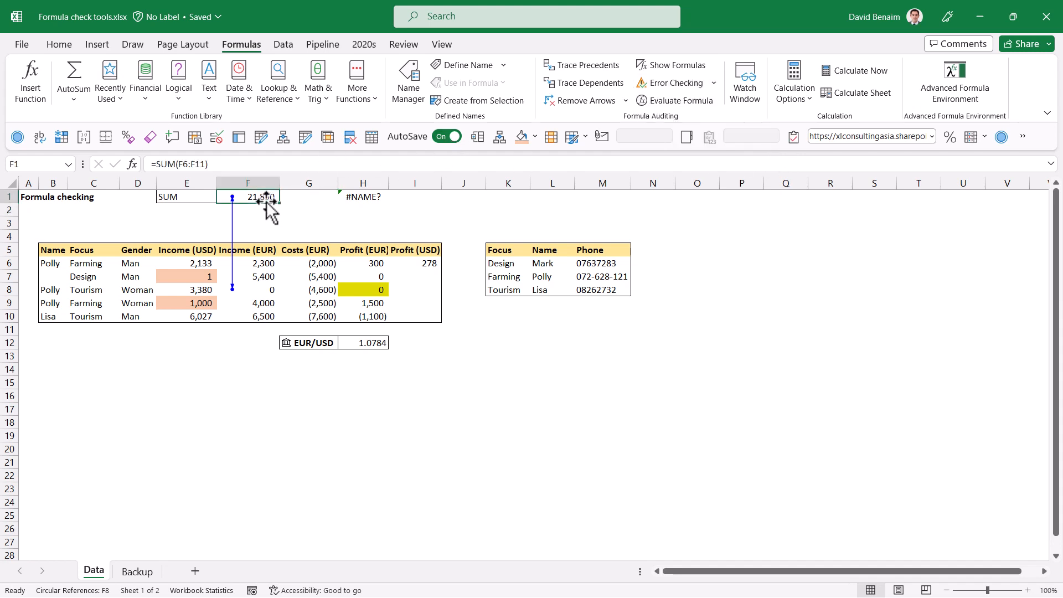
double_click(221, 197)
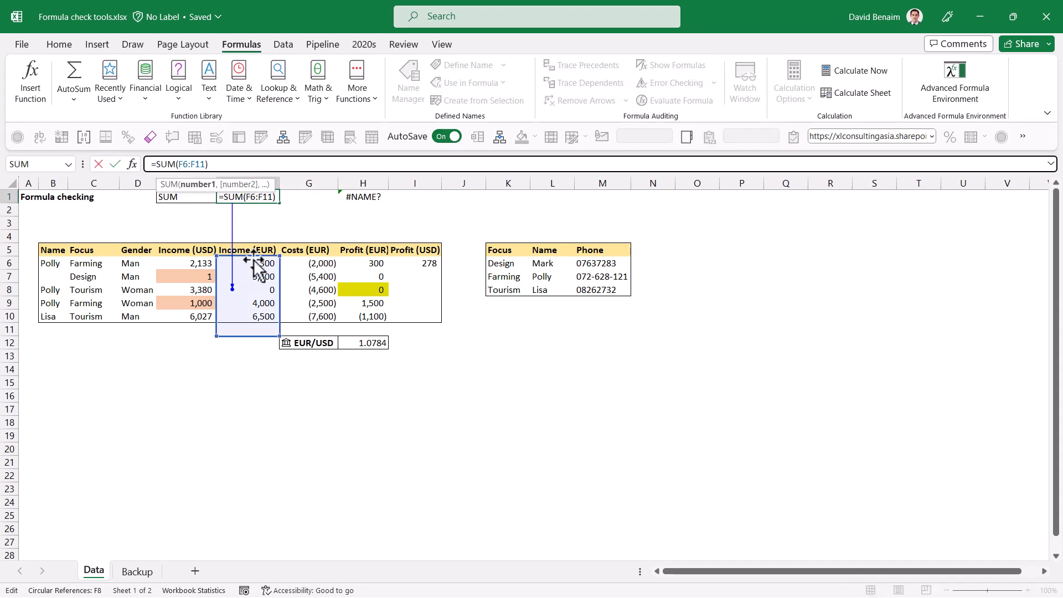
left_click(259, 287)
type("=")
left_click(238, 195)
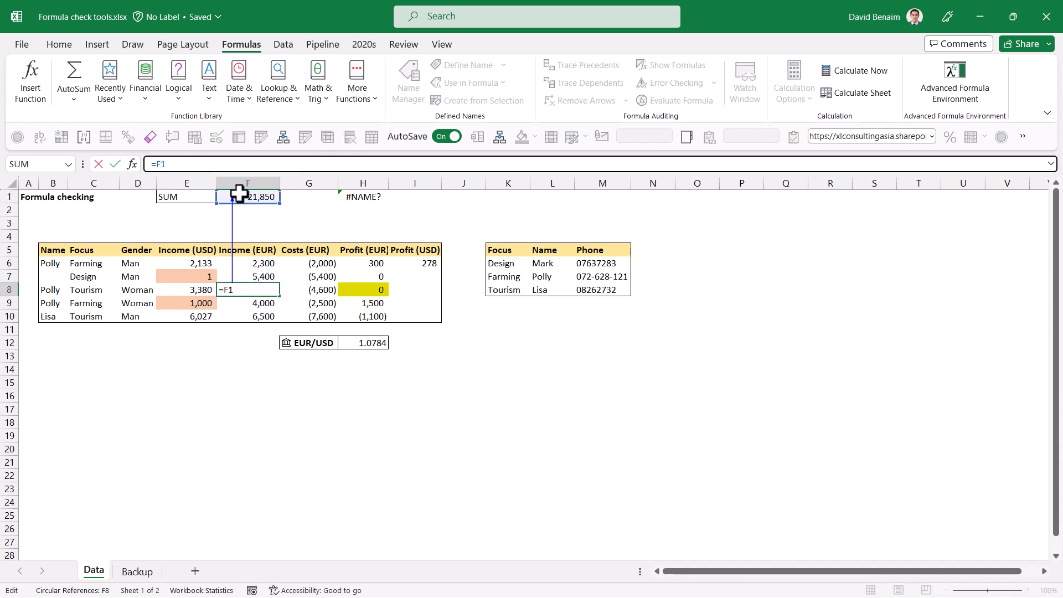
key("ctrl+Return")
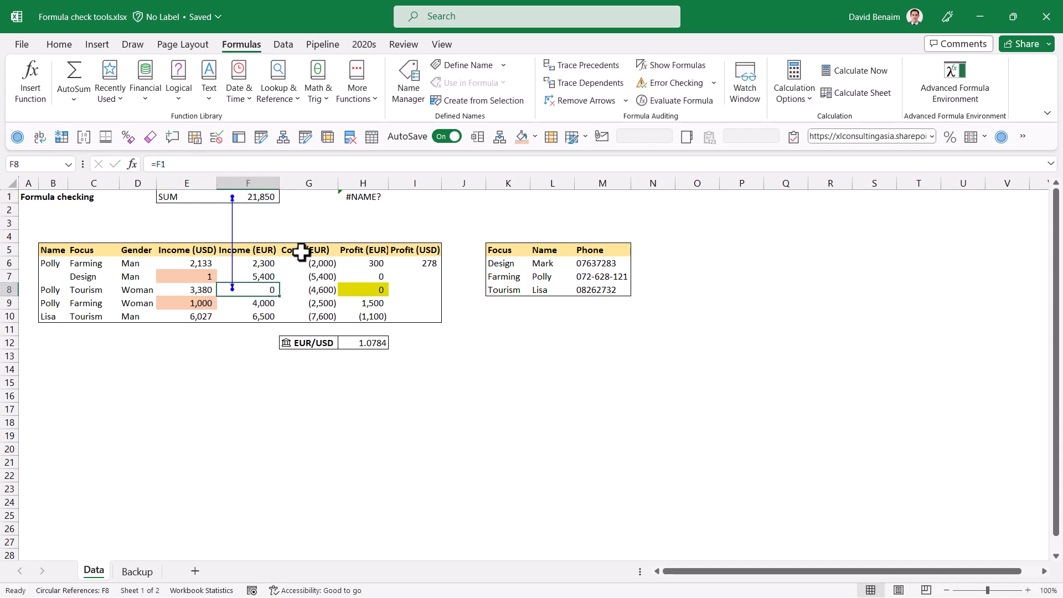
Step: Replace F8's formula with the constant 5000 and recheck the Error Checking circular references list
type("5")
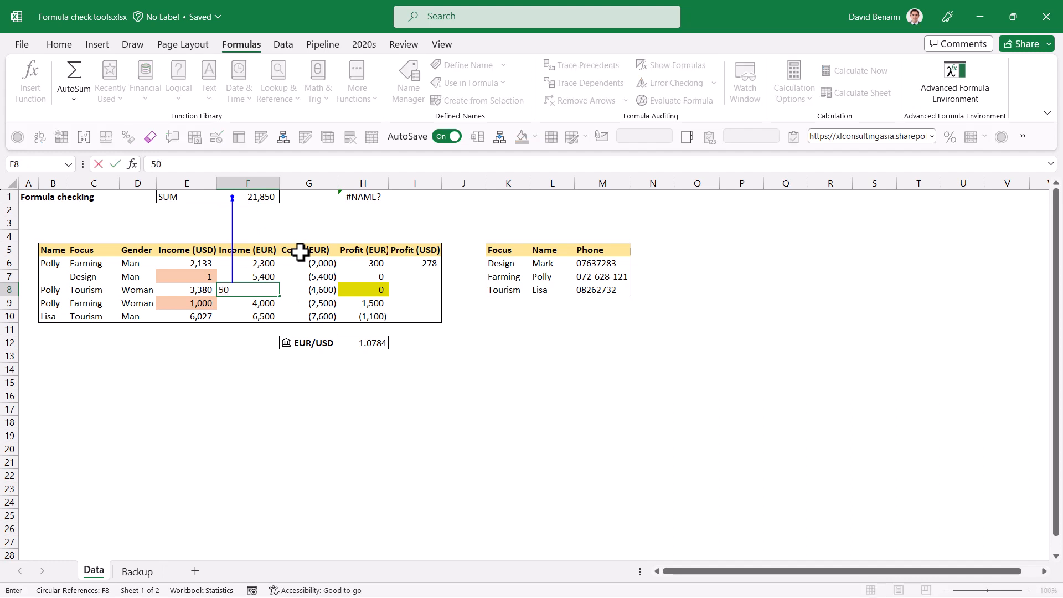
type("000")
key("ctrl+Return")
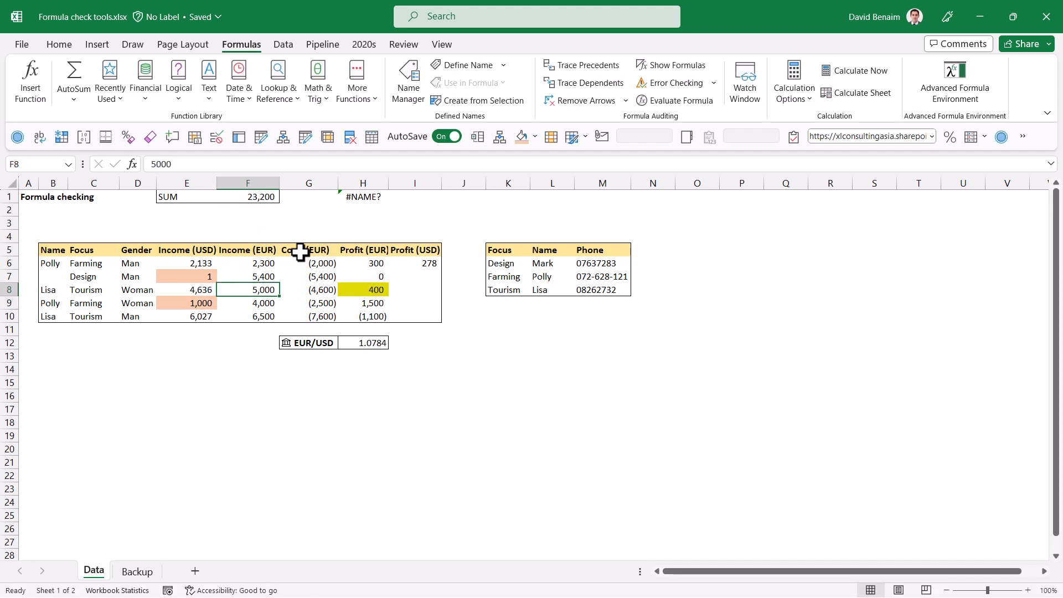
left_click(714, 84)
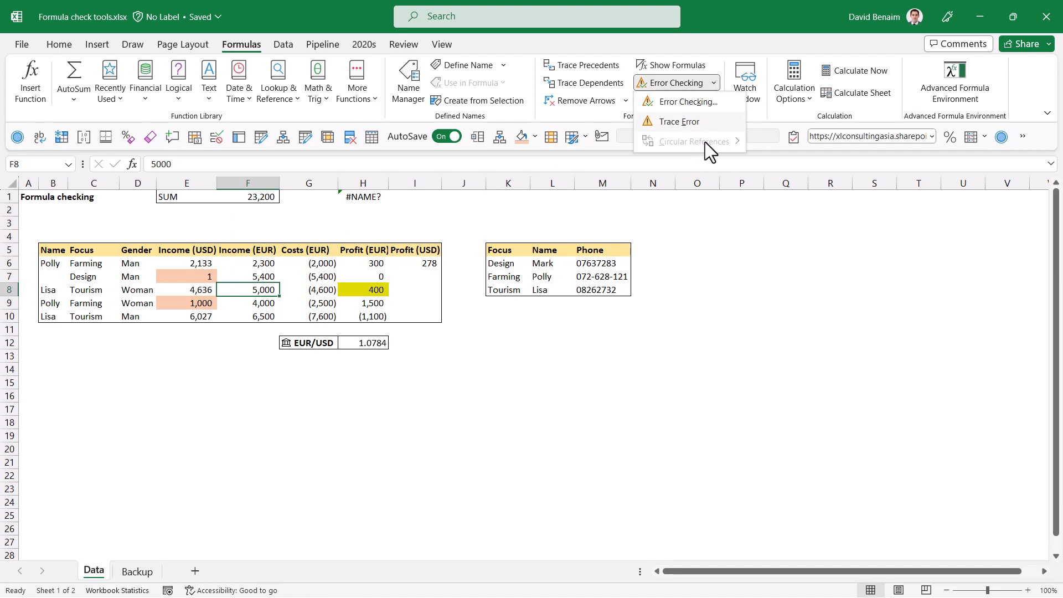
left_click(249, 442)
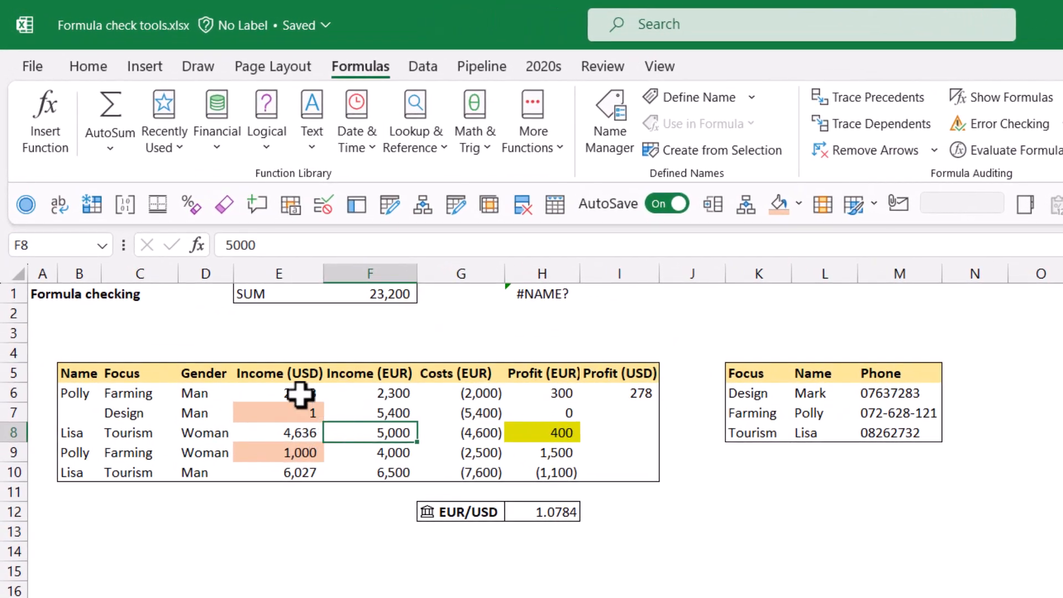
Step: Trace the dependents of E6 and follow the off-sheet arrow to Backup sheet cell $I$5
left_click(268, 394)
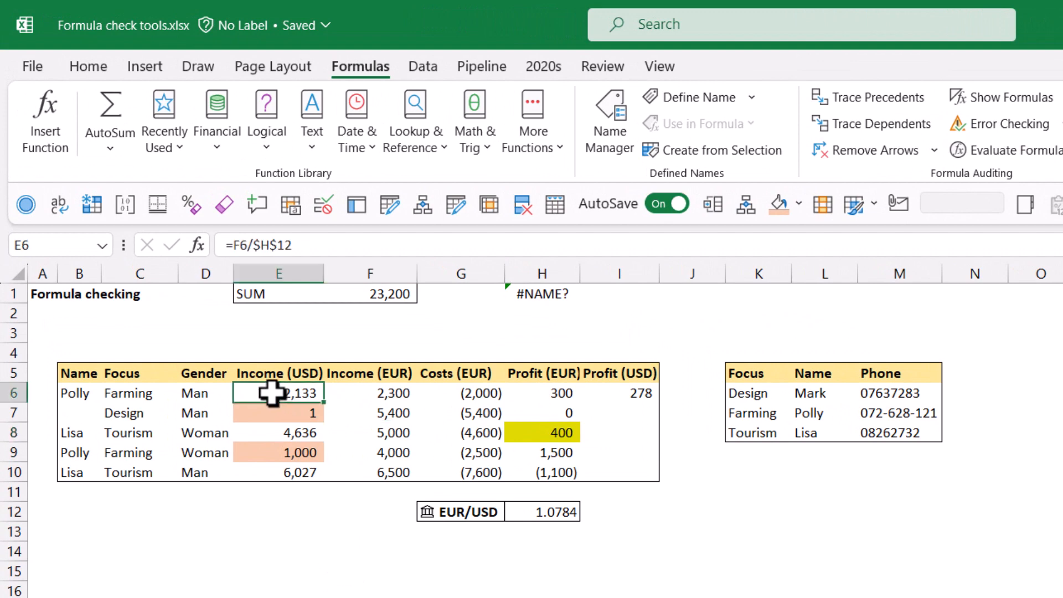
left_click(878, 124)
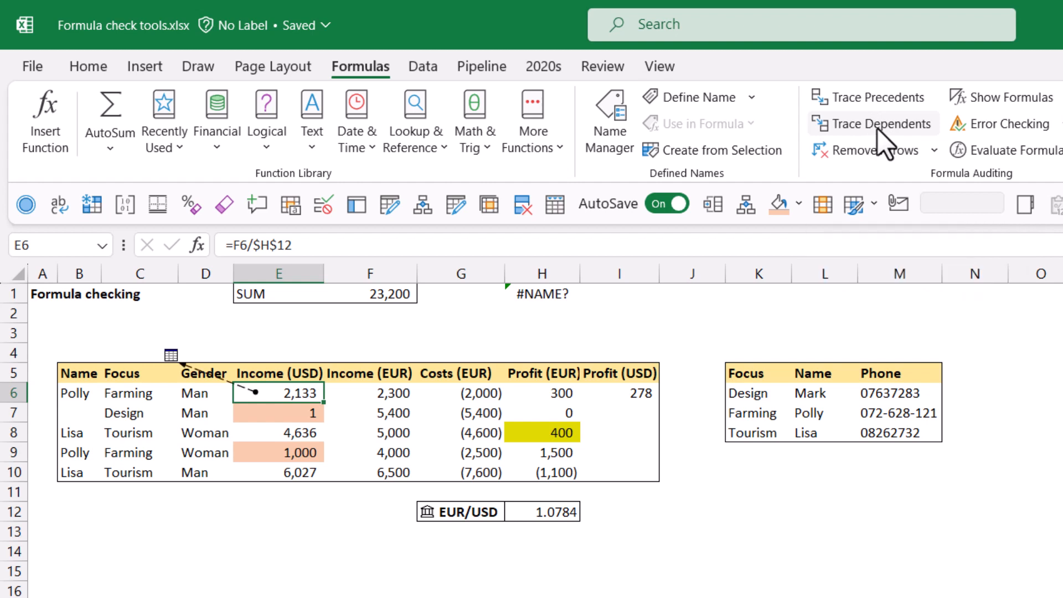
double_click(218, 381)
left_click(475, 568)
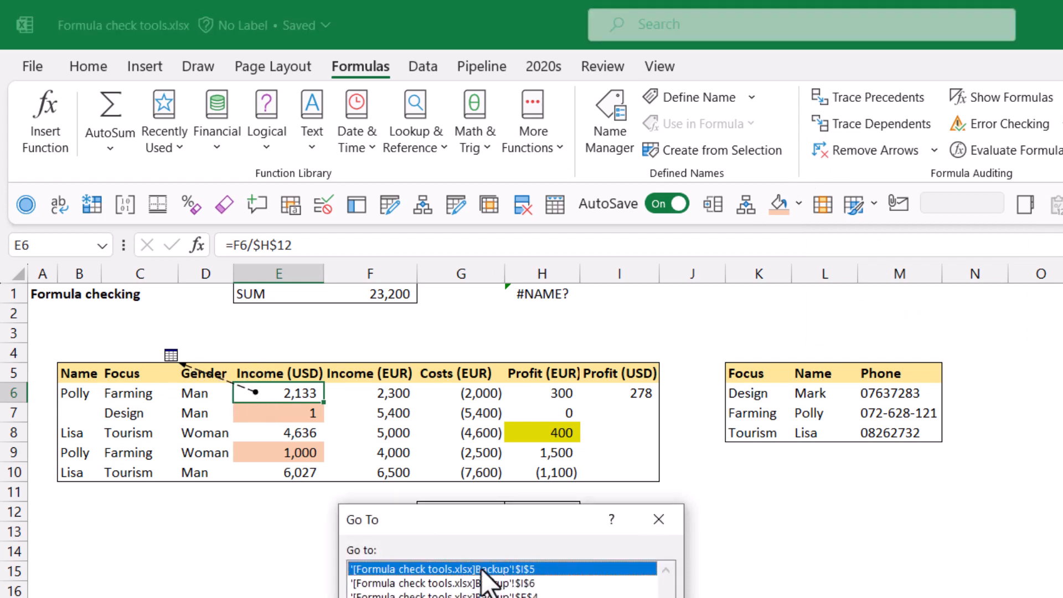
left_click(490, 583)
left_click(493, 596)
left_click(500, 583)
left_click(503, 569)
double_click(503, 568)
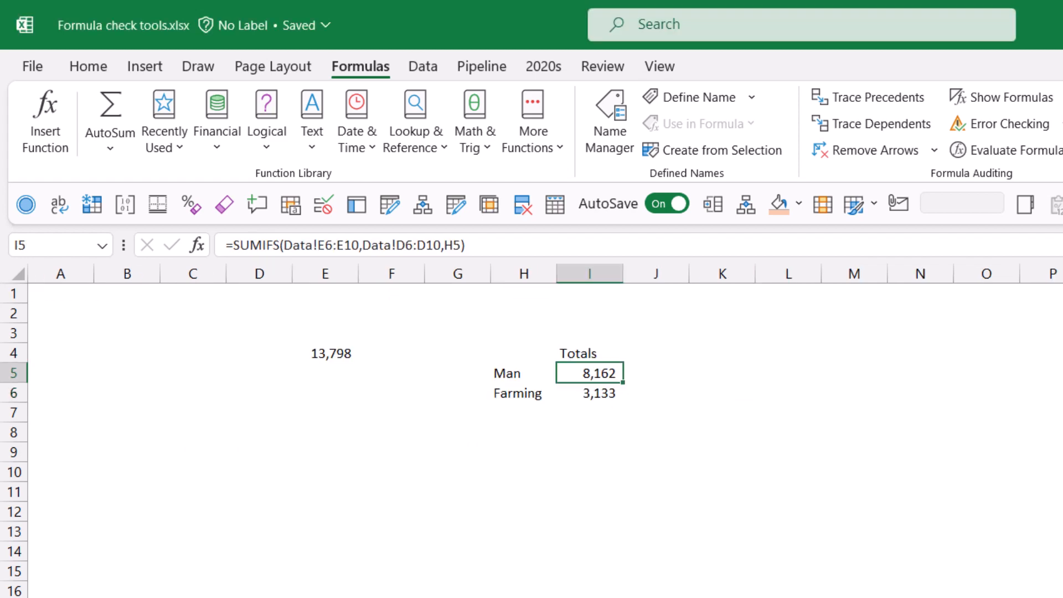
Step: Select I6 on the Backup sheet, return to the Data sheet and remove the tracer arrows
left_click(597, 392)
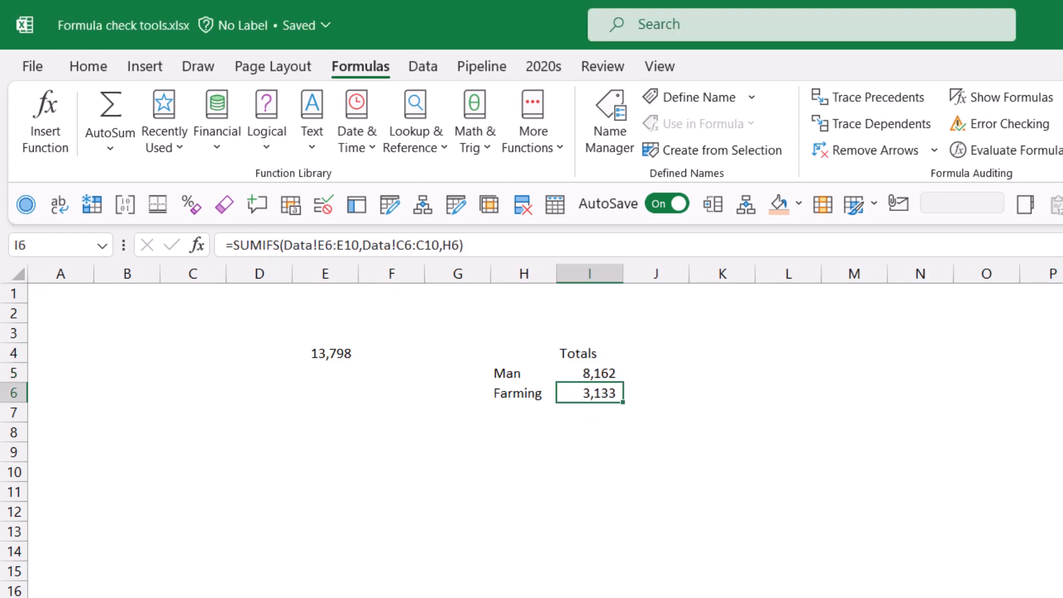
key("ctrl+Page_Up")
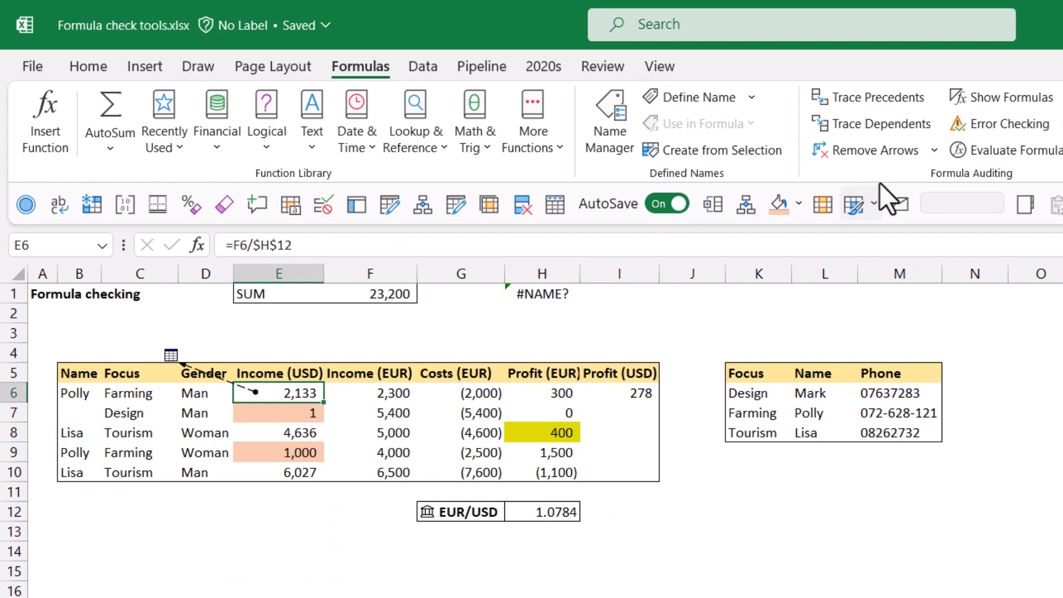
left_click(878, 151)
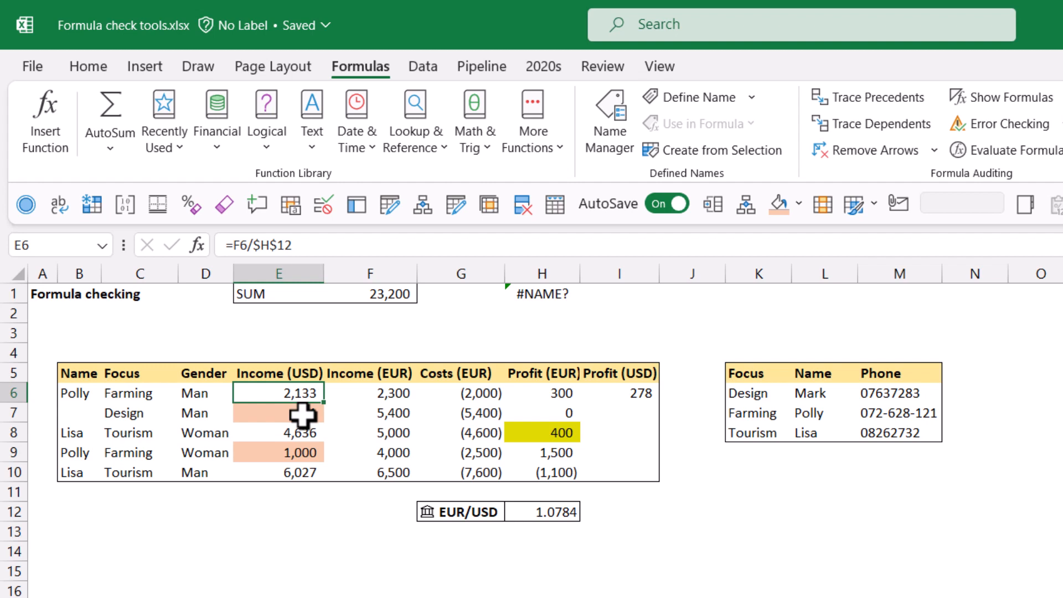
Step: Trace the dependents of F7, then remove the arrows
key("Right")
key("Down")
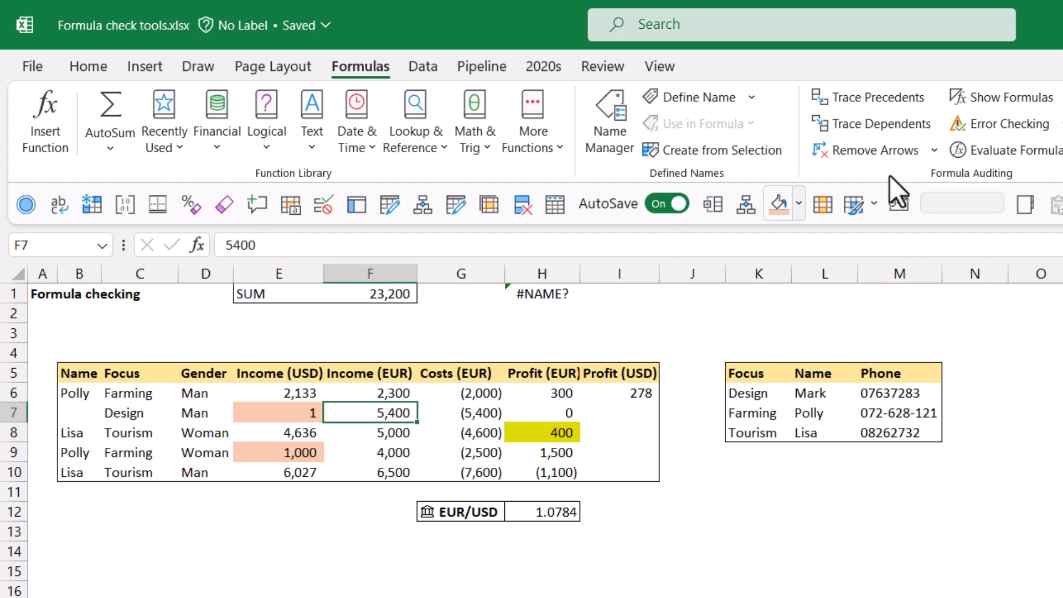
left_click(879, 124)
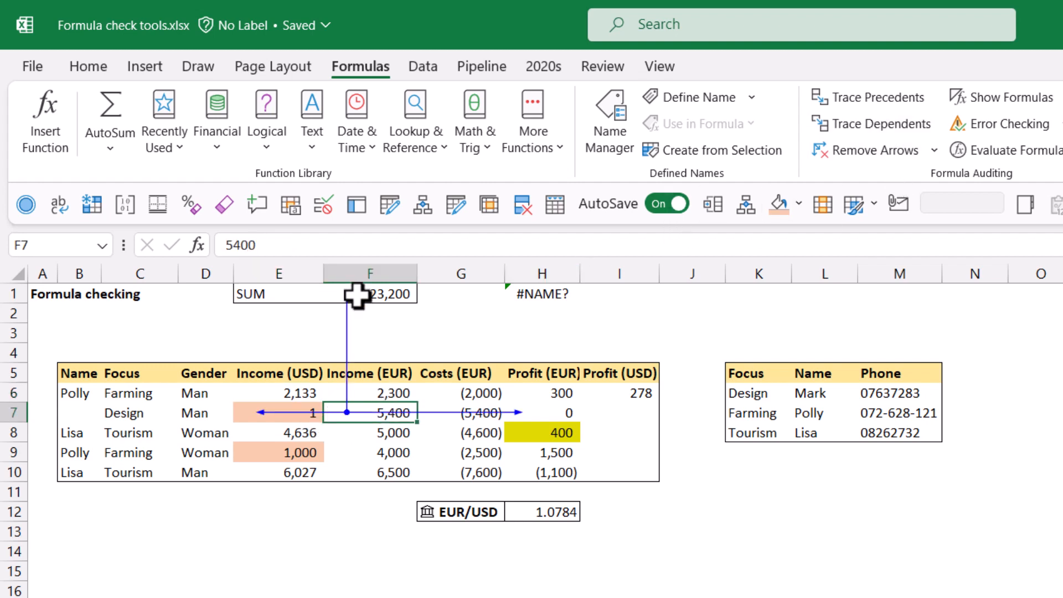
left_click(881, 151)
Step: Trace the precedents of E6
left_click(295, 392)
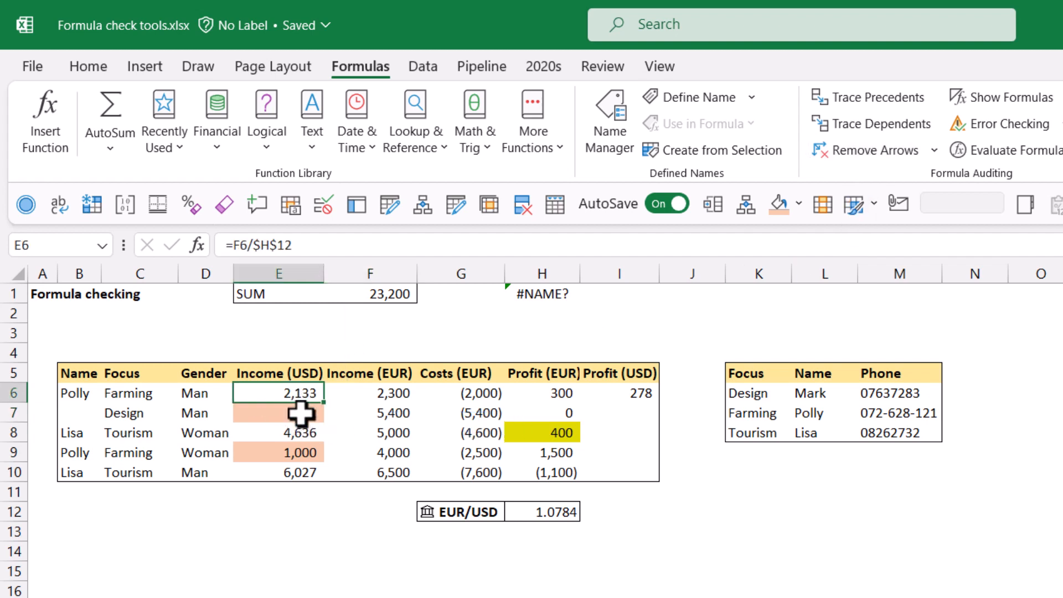
left_click(889, 99)
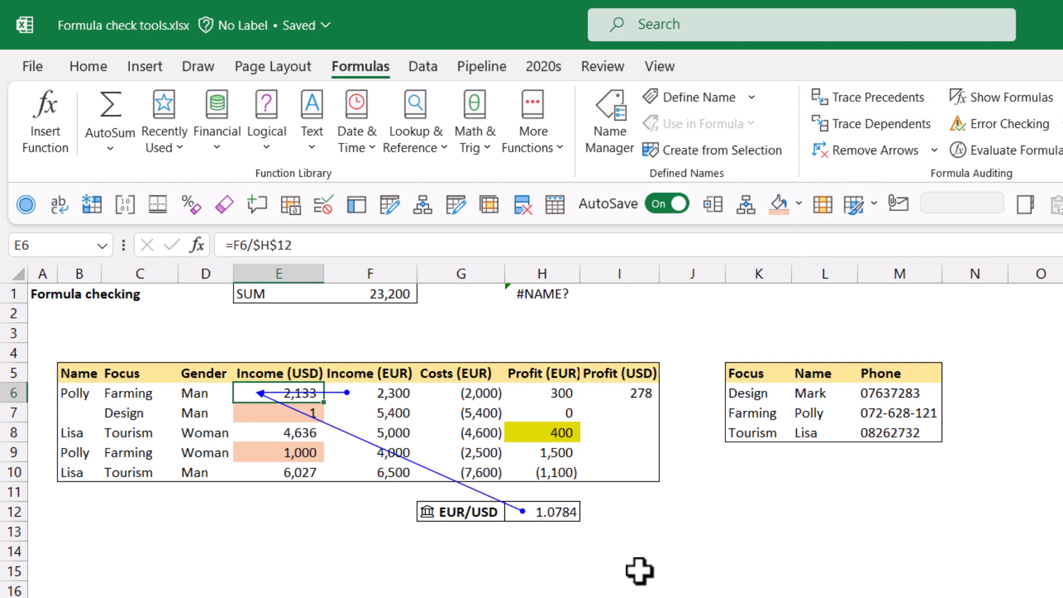
Step: Change F6's formula to =F8+5
left_click(393, 392)
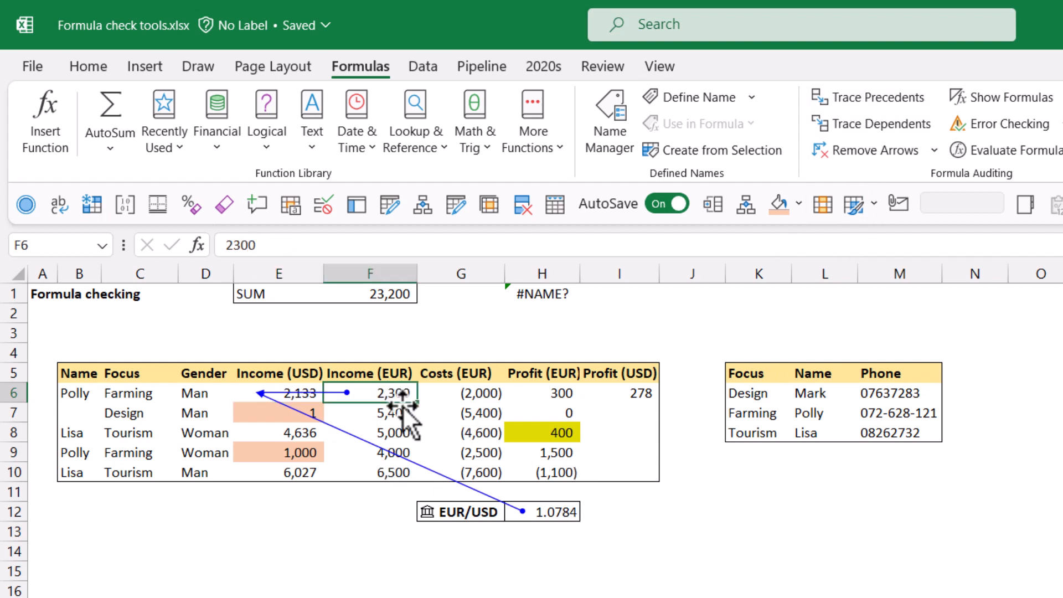
type("=")
key("Down")
key("Down")
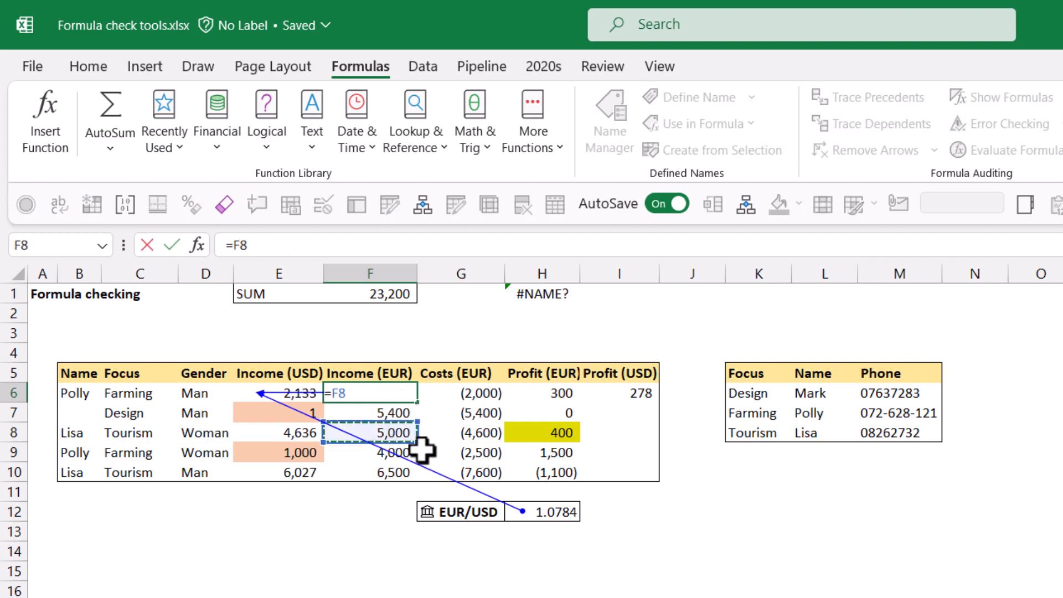
type("+5")
key("Return")
key("Up")
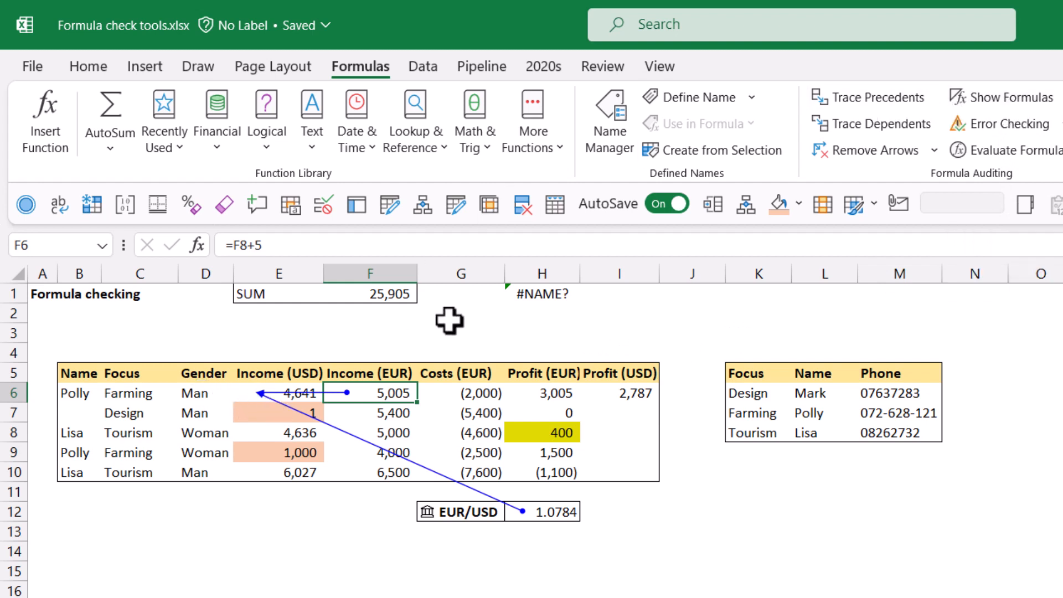
Step: Trace E6's precedents one more level, then remove all arrows
left_click(261, 395)
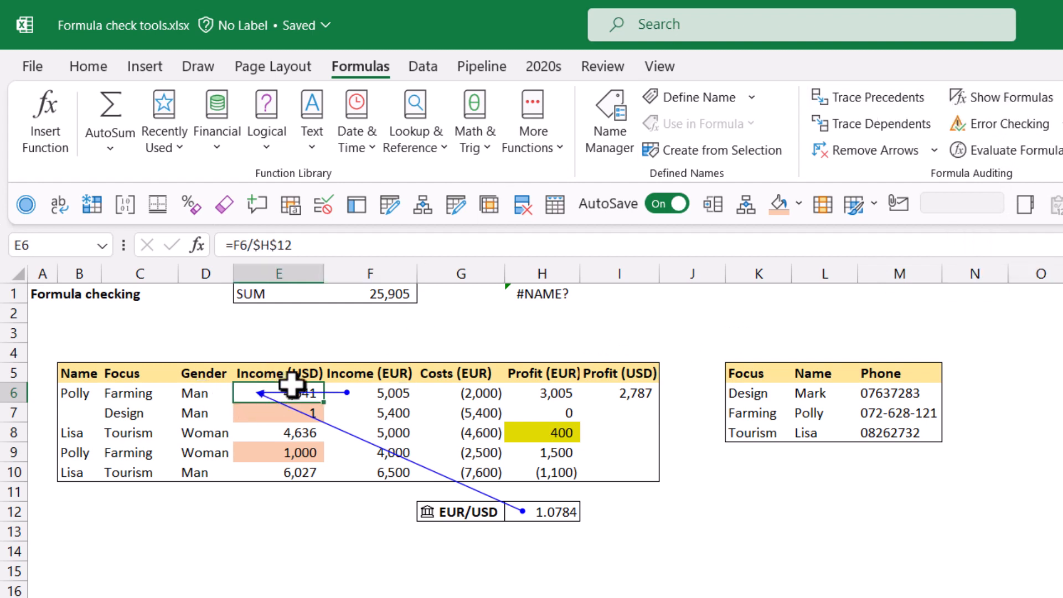
left_click(855, 95)
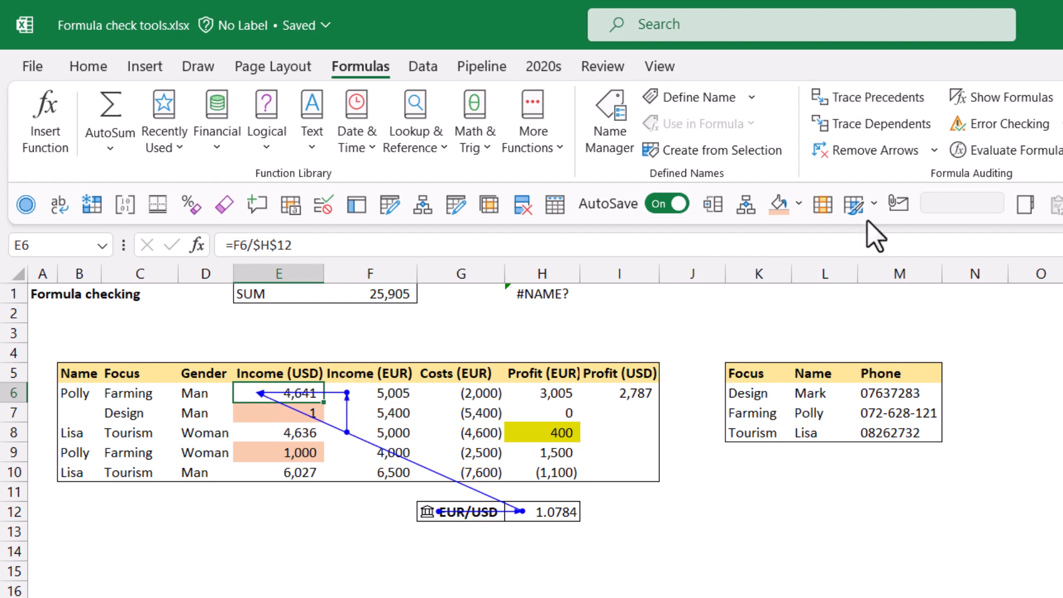
left_click(893, 158)
left_click(411, 576)
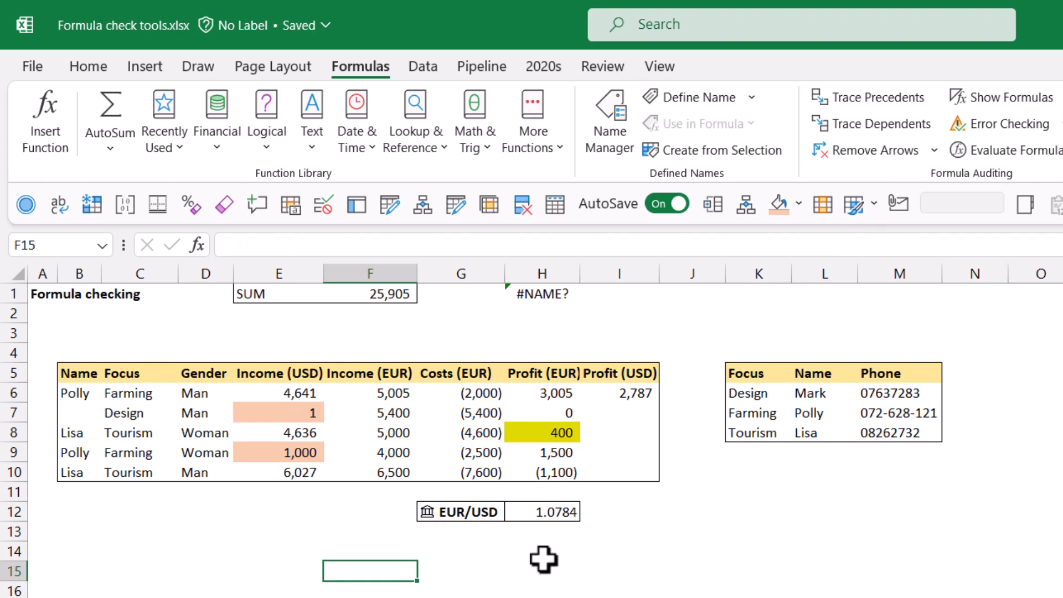
Step: Select the direct precedents of F6, then the direct precedents of E6, with the keyboard shortcut
left_click(354, 395)
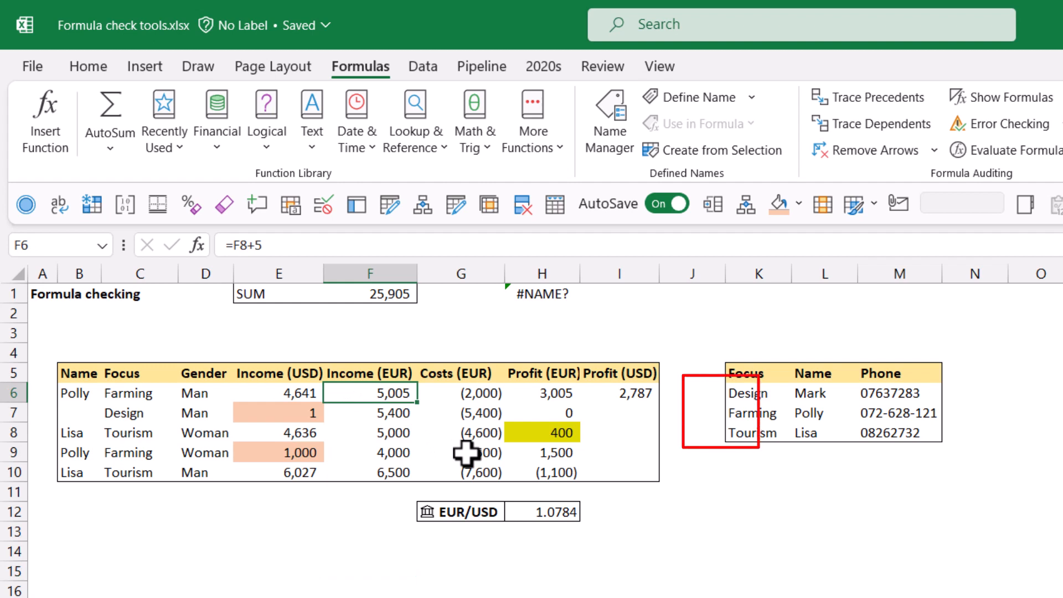
key("ctrl+bracketleft")
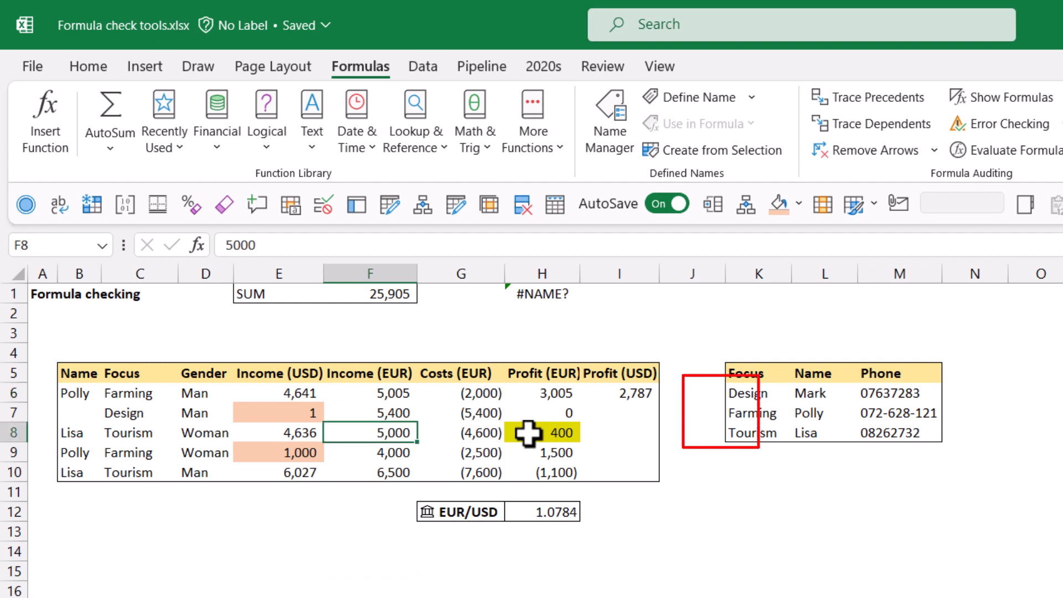
left_click(285, 397)
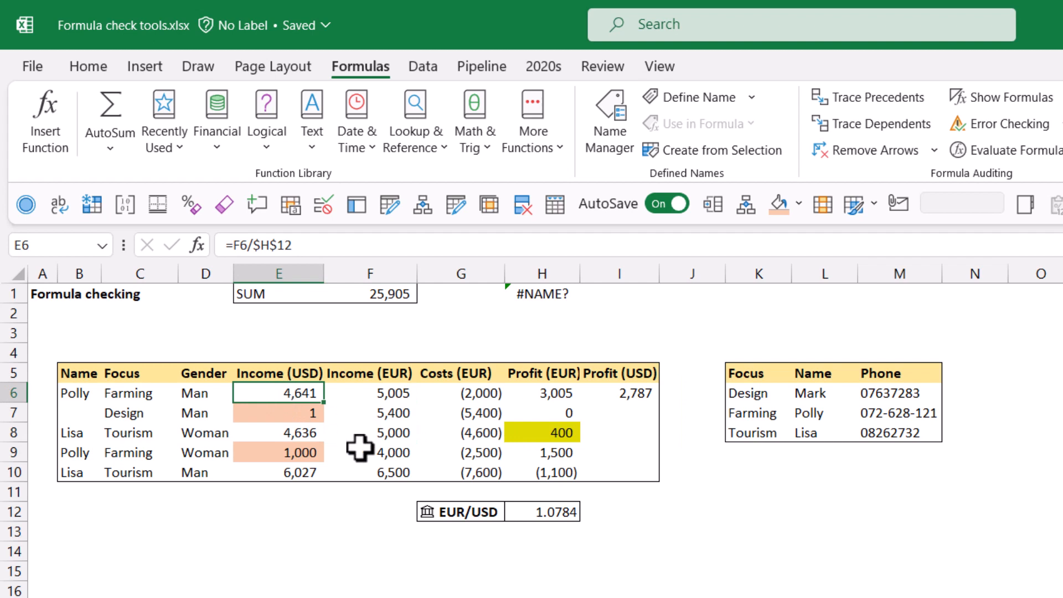
key("ctrl+bracketleft")
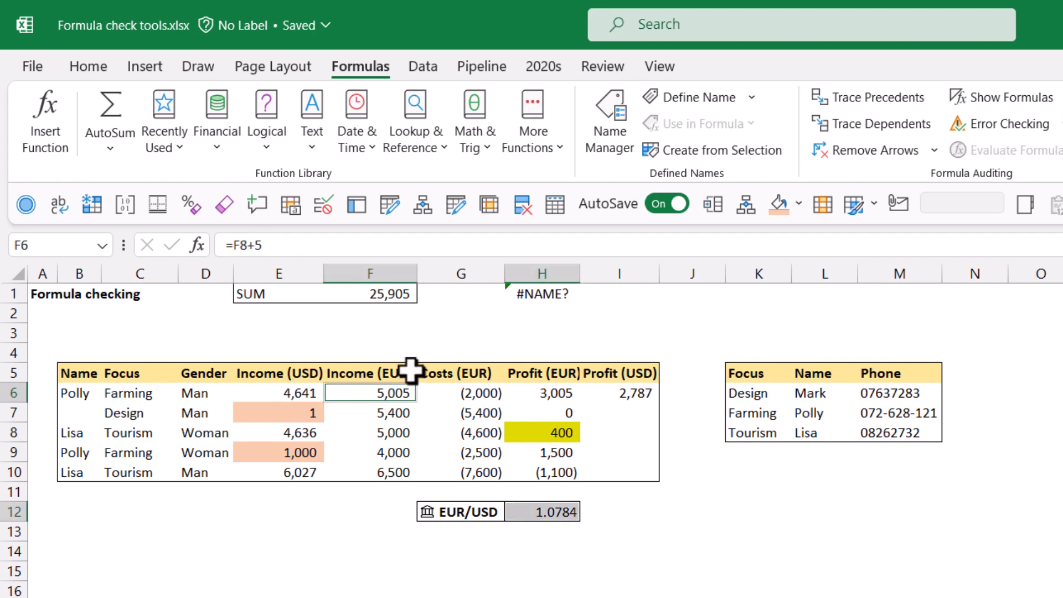
Step: Select the direct dependents of F7 with the keyboard shortcut
left_click(288, 392)
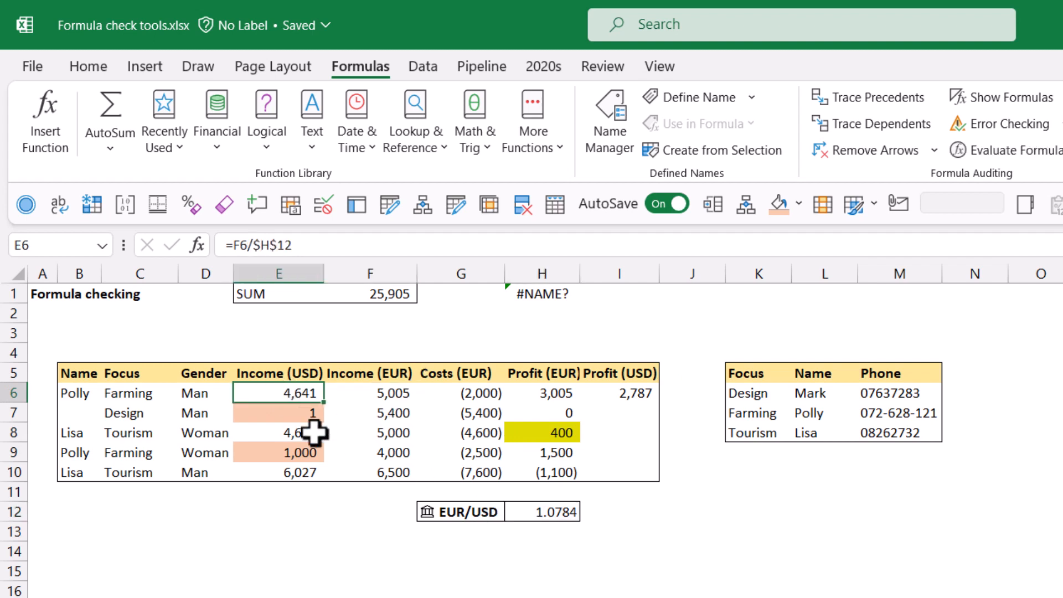
left_click(379, 411)
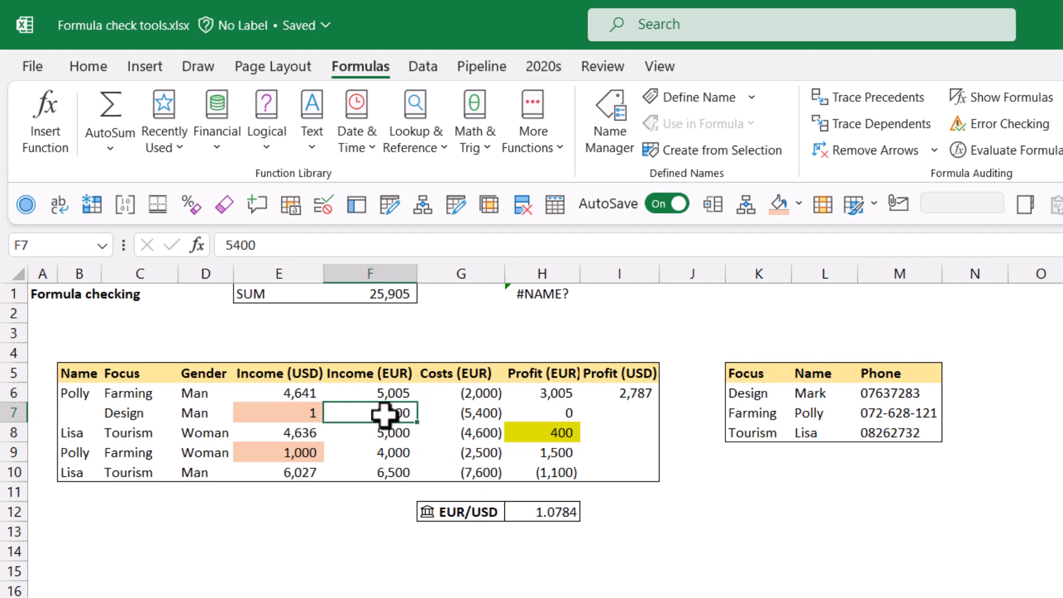
key("ctrl+bracketright")
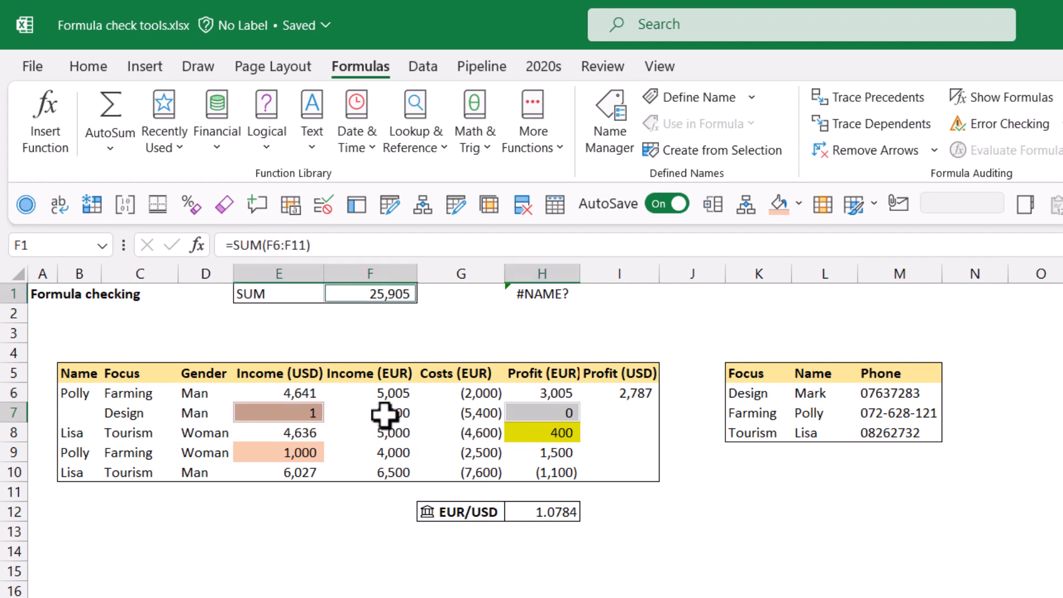
Step: Enter a formula in F17 that references cell E4 on the Backup sheet
left_click(386, 414)
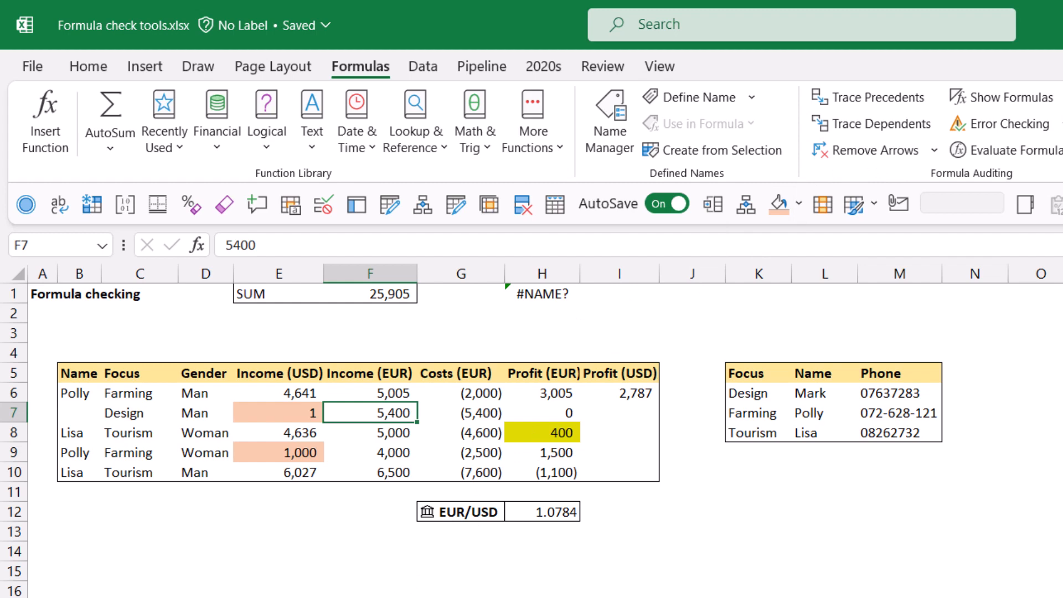
left_click(327, 597)
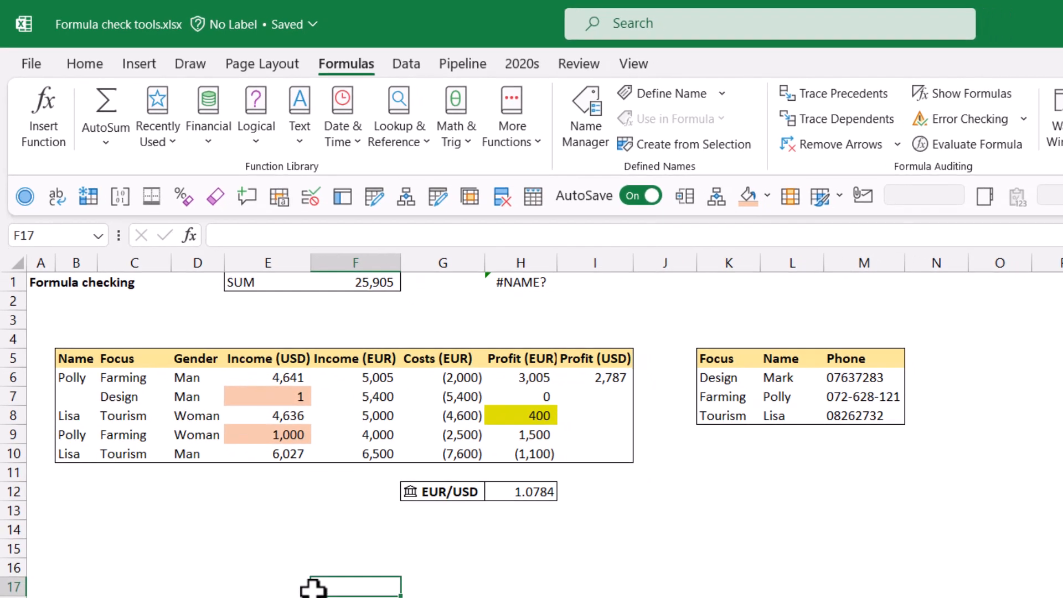
type("=")
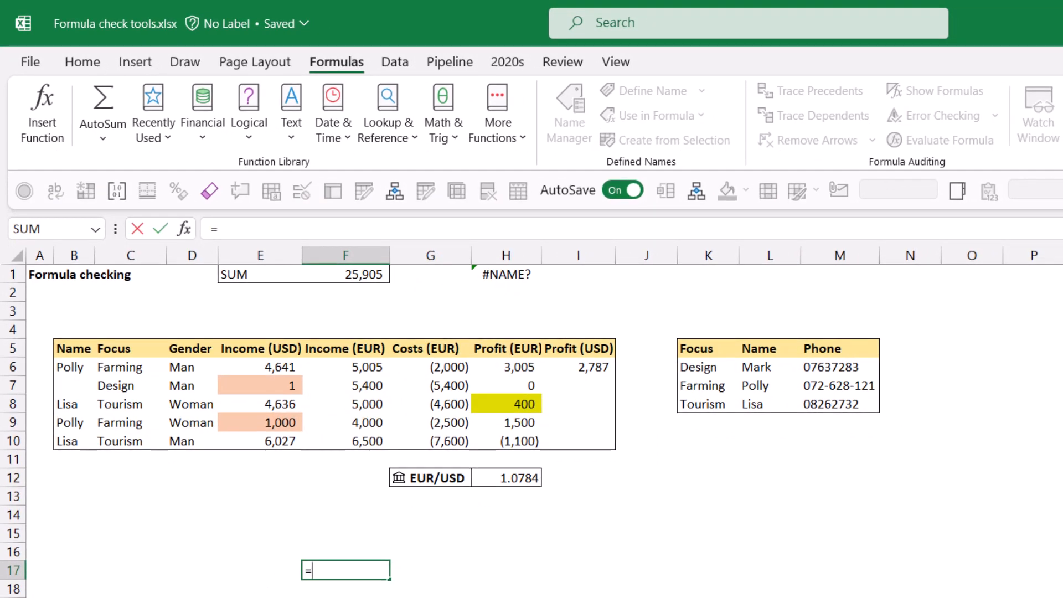
key("ctrl+Page_Down")
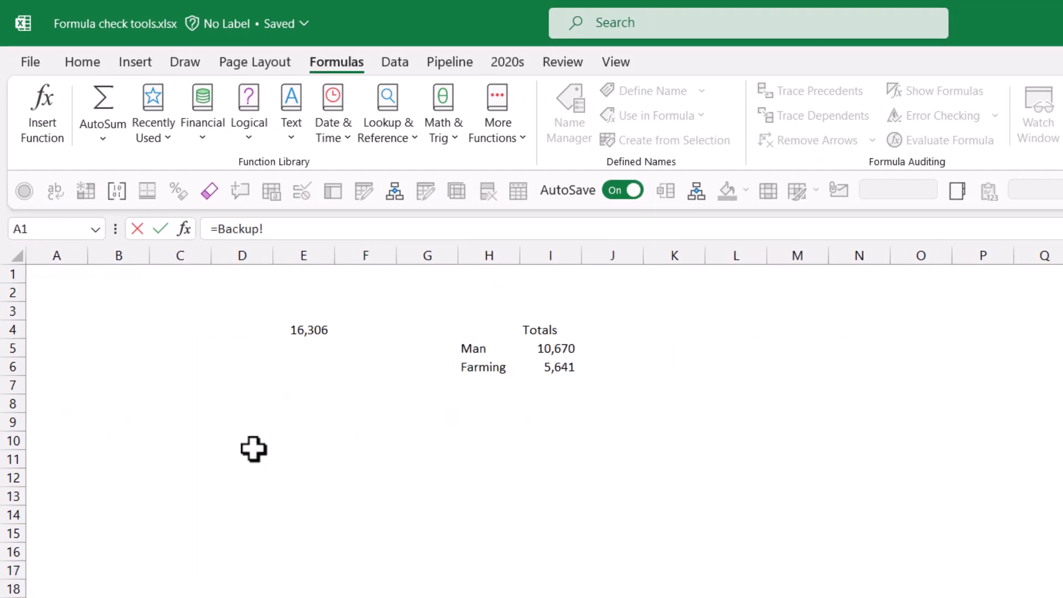
left_click(296, 330)
key("Return")
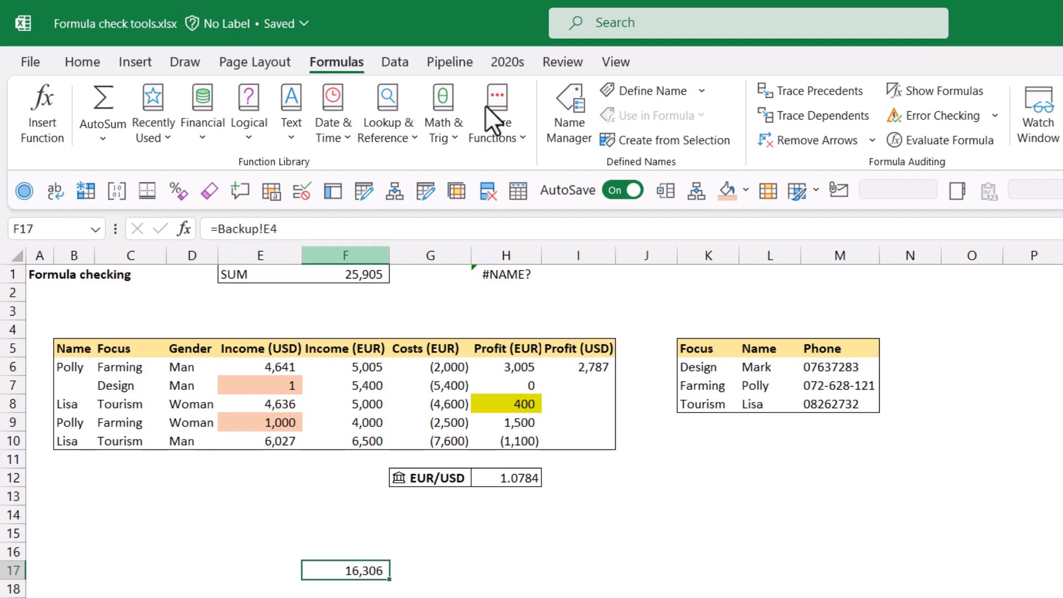
Step: Trace F17's precedents and open the Go To list from the off-sheet reference arrow, then close it
left_click(800, 95)
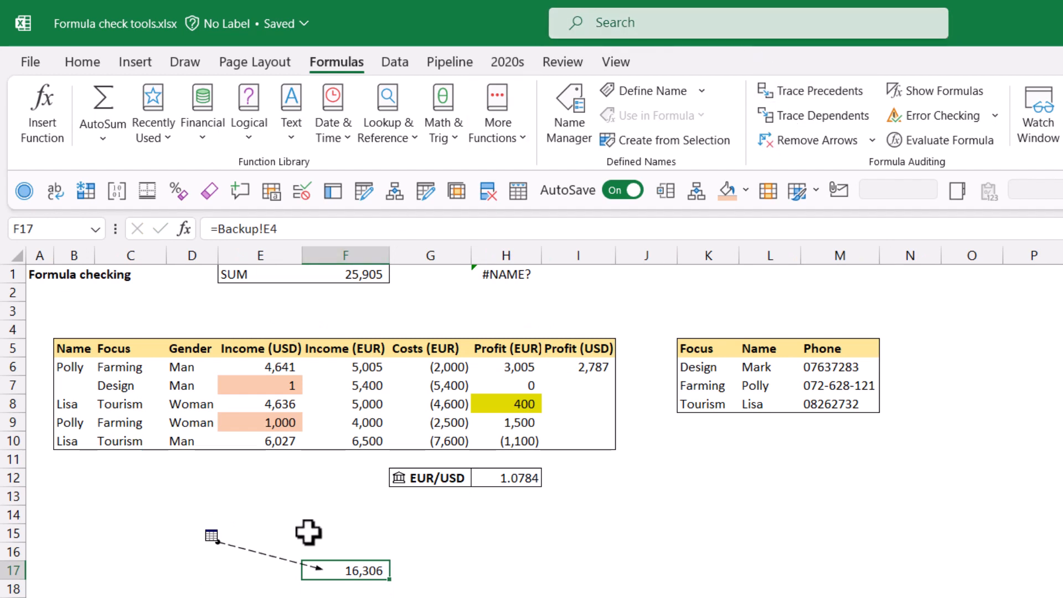
double_click(258, 550)
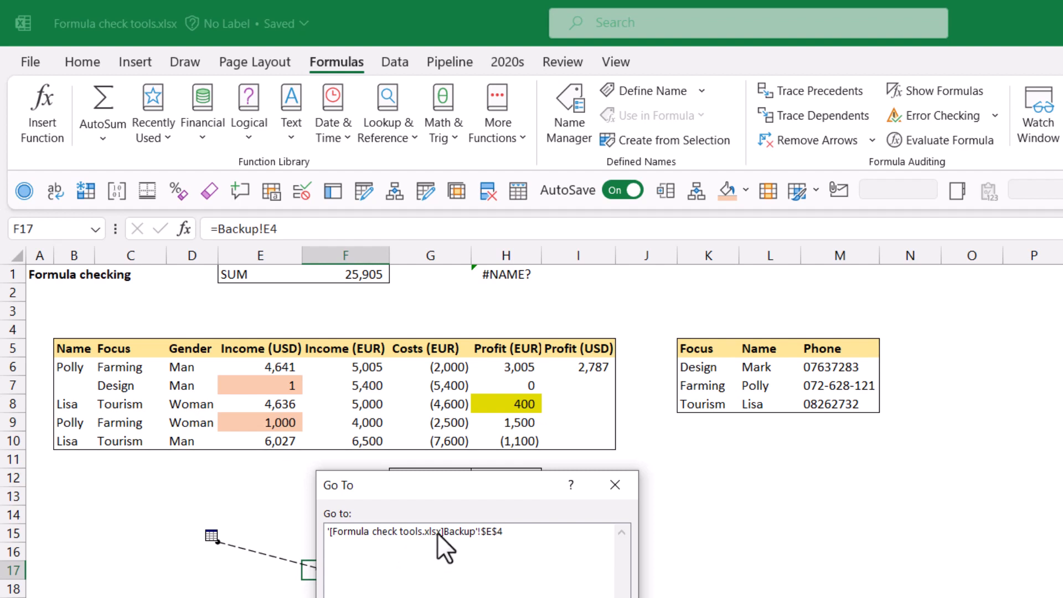
left_click(622, 487)
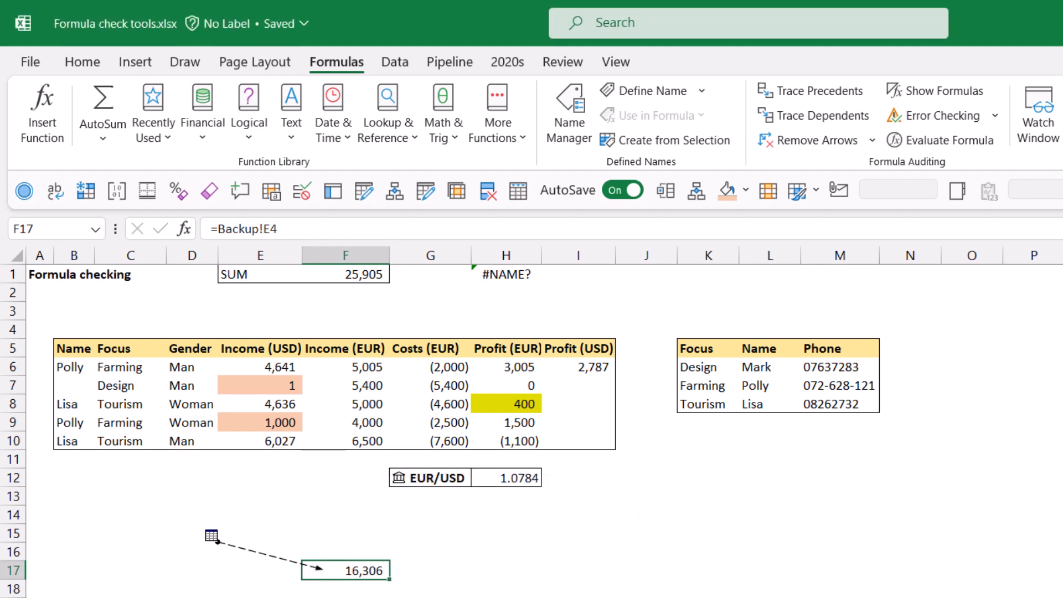
Step: Jump to F17's precedent on the Backup sheet, try selecting its dependents, and return to the Data sheet
key("ctrl+[")
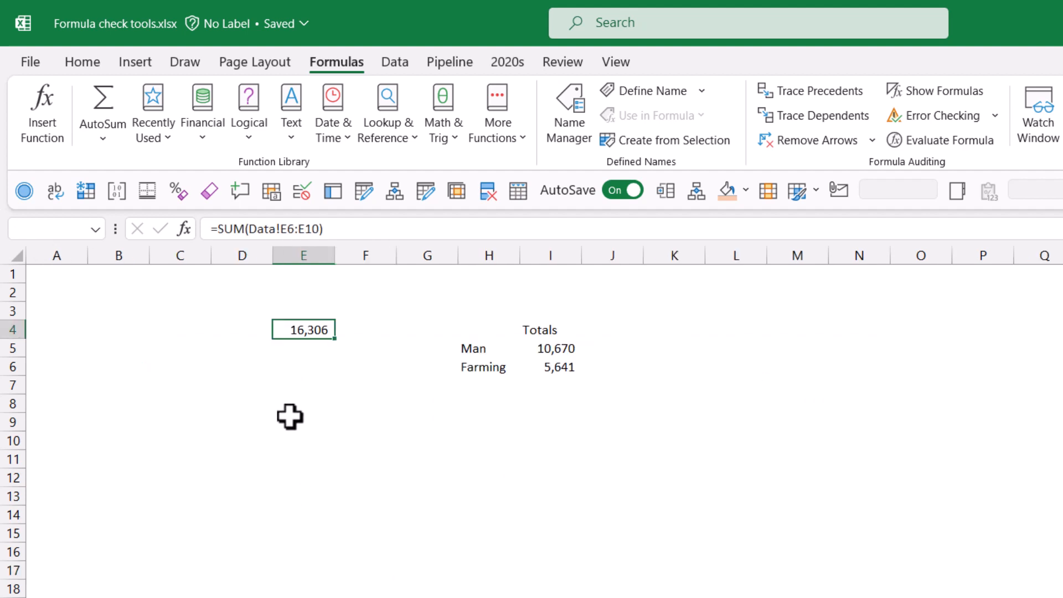
key("ctrl+]")
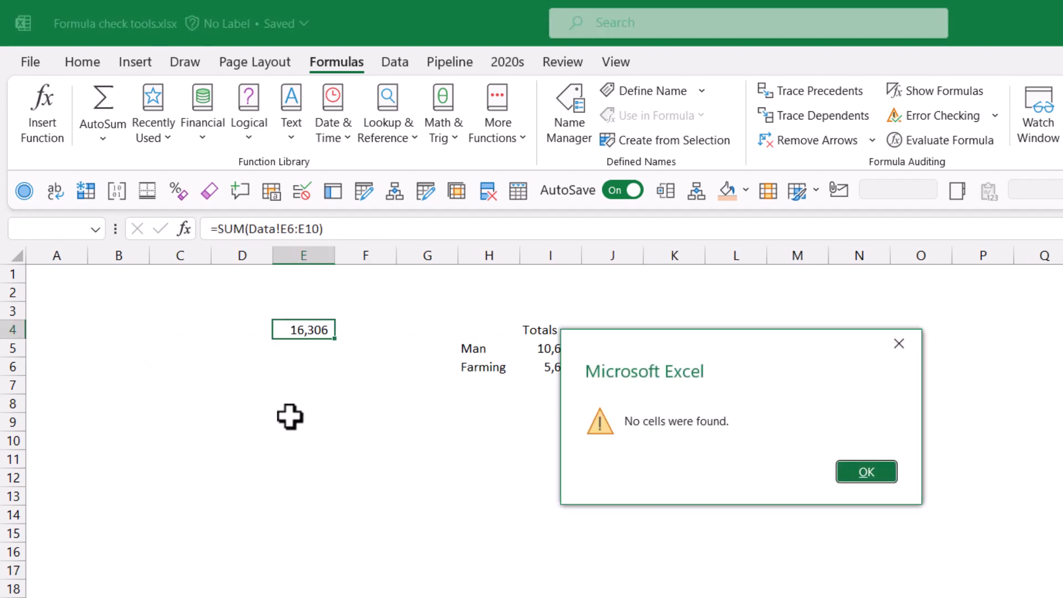
left_click(872, 470)
left_click(387, 597)
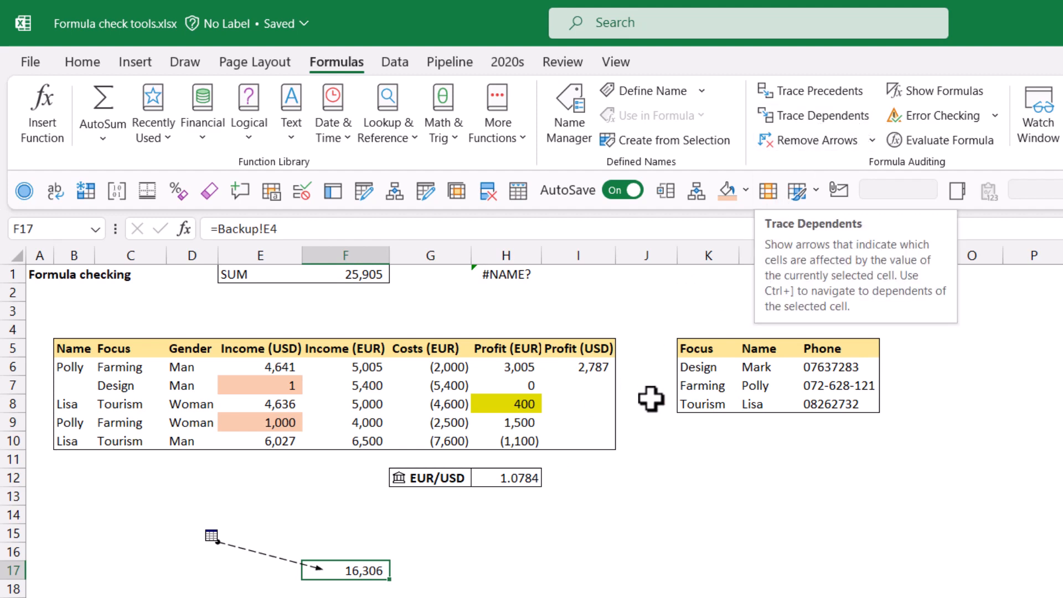
Step: Remove the tracer arrows, trace H8's precedents, and remove the arrows again
left_click(808, 146)
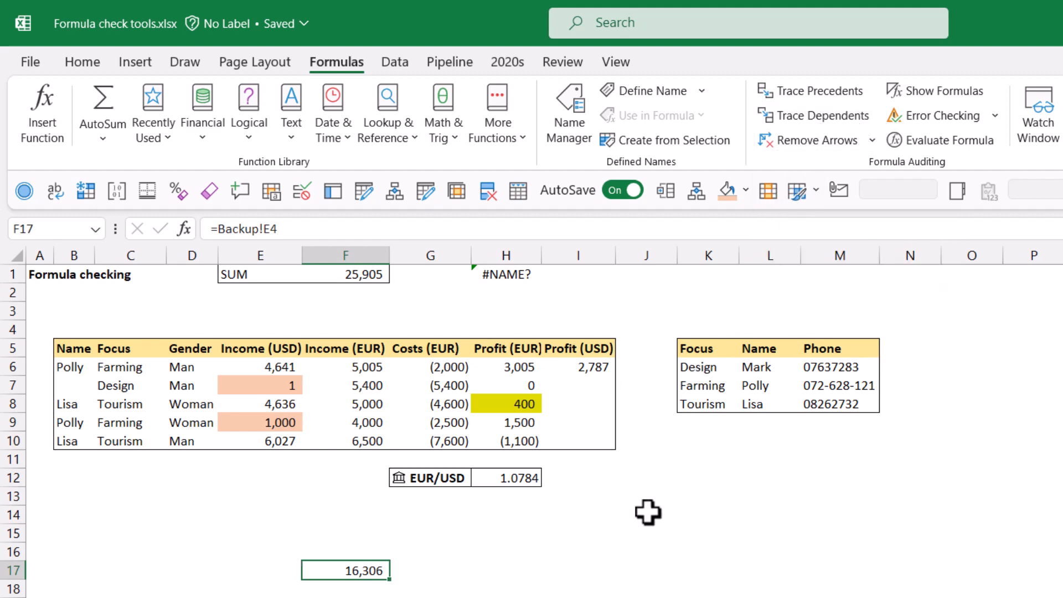
left_click(516, 537)
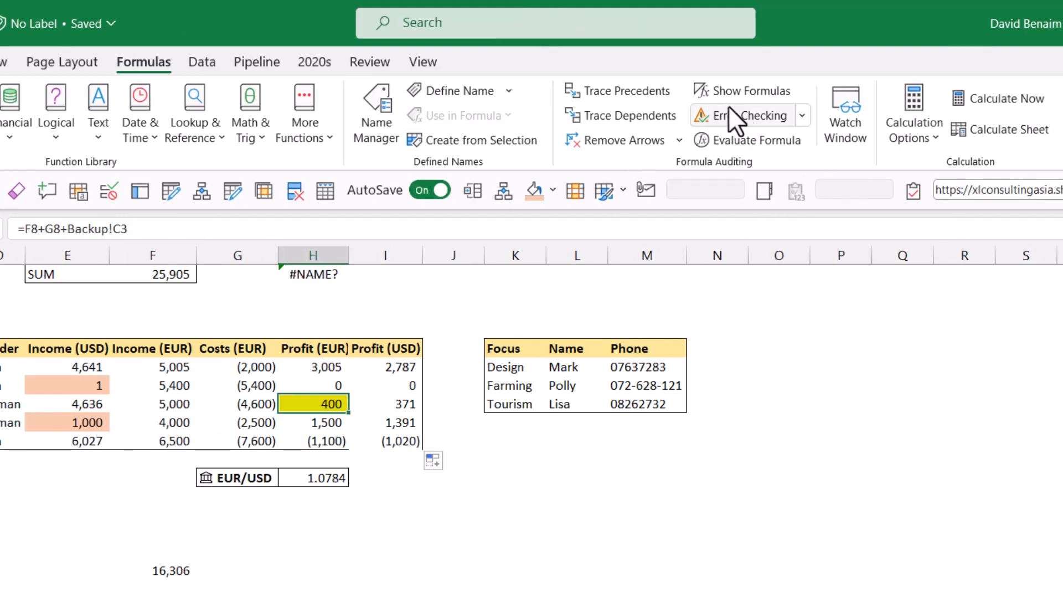
left_click(622, 89)
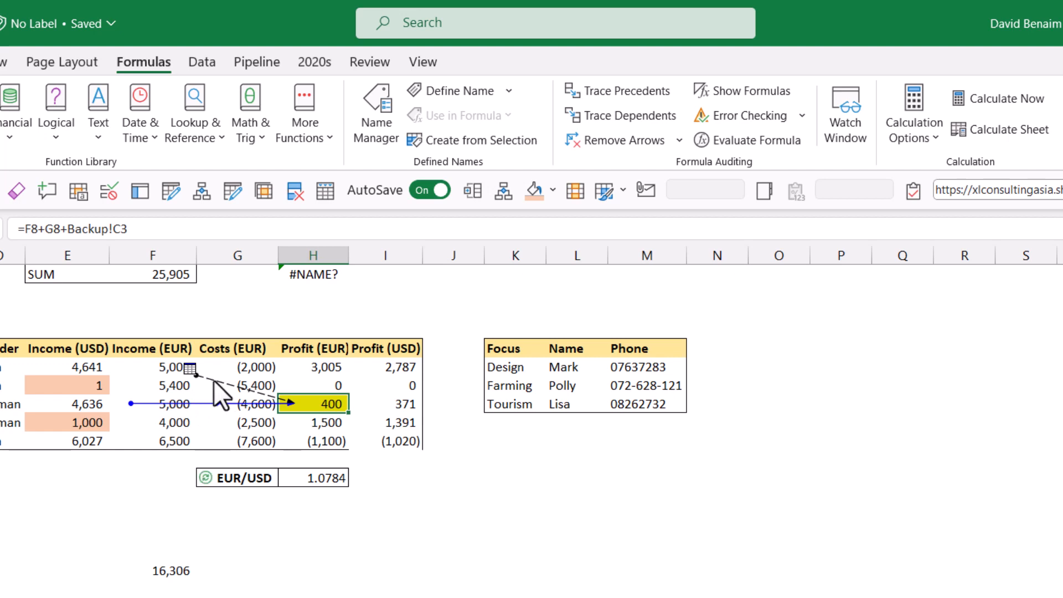
left_click(608, 150)
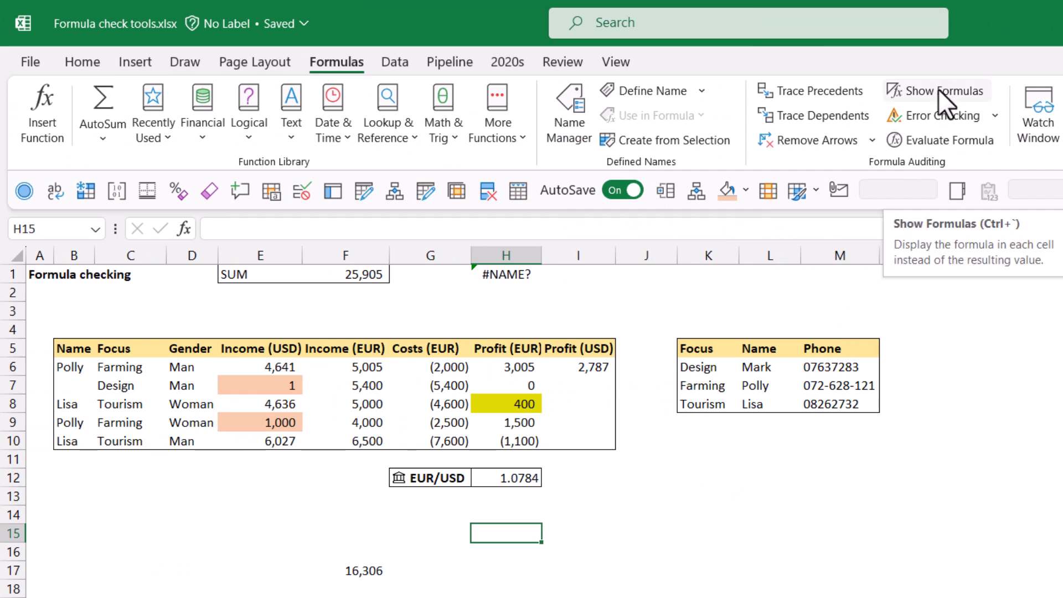
Step: Show formulas to inspect the Income (USD) formulas in column E, then hide them again
left_click(938, 90)
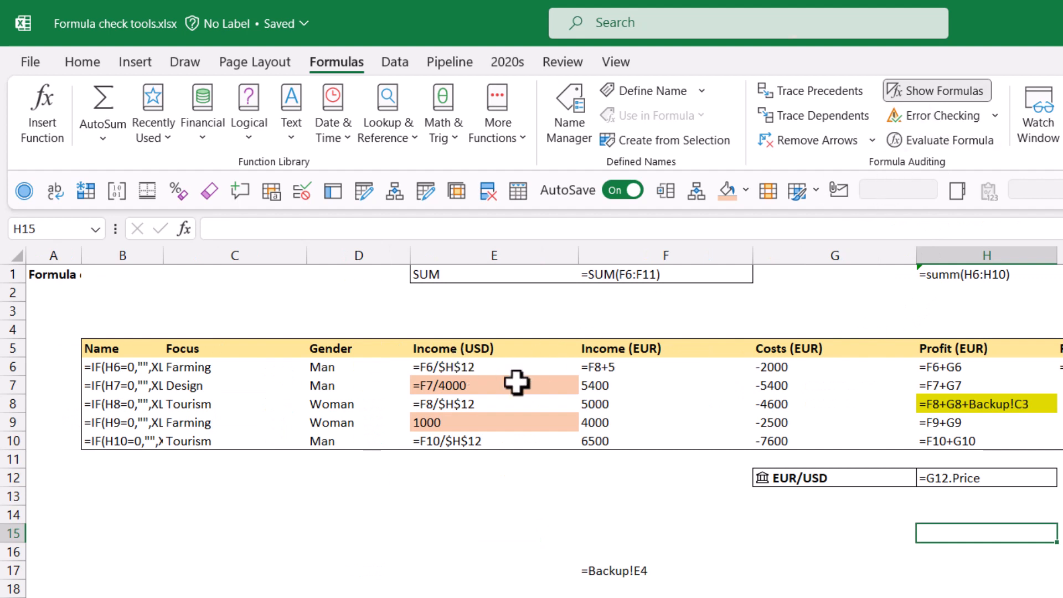
left_click(478, 365)
left_click(486, 387)
left_click(487, 422)
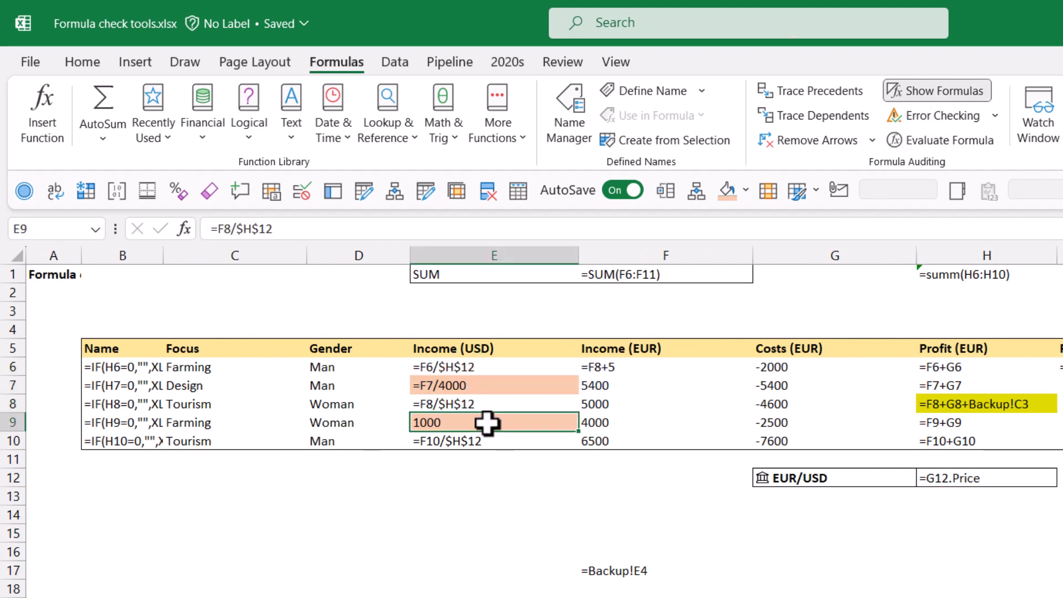
left_click(493, 404)
left_click(502, 368)
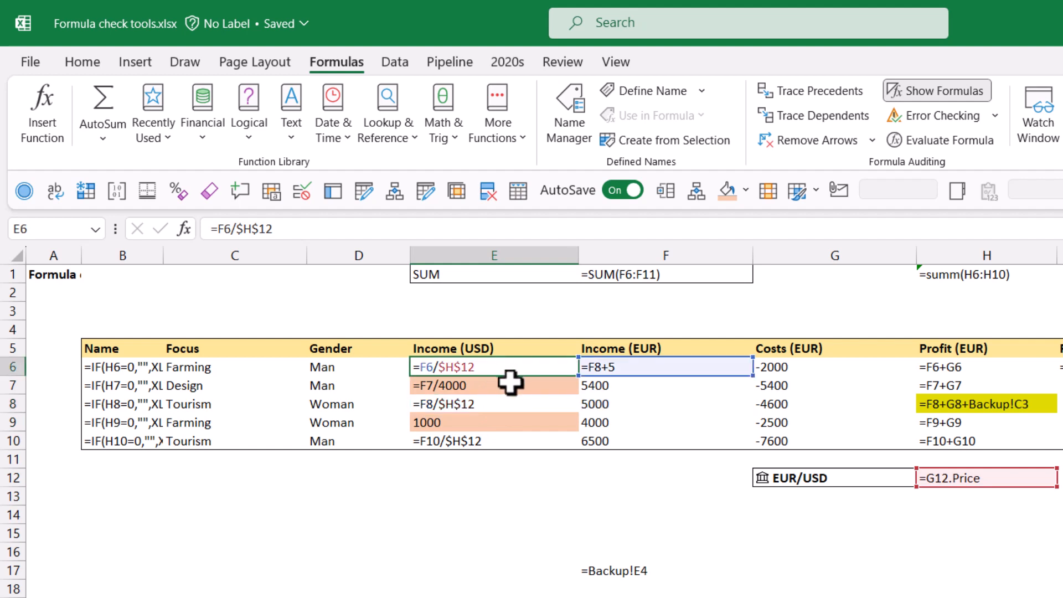
left_click(507, 385)
left_click(919, 89)
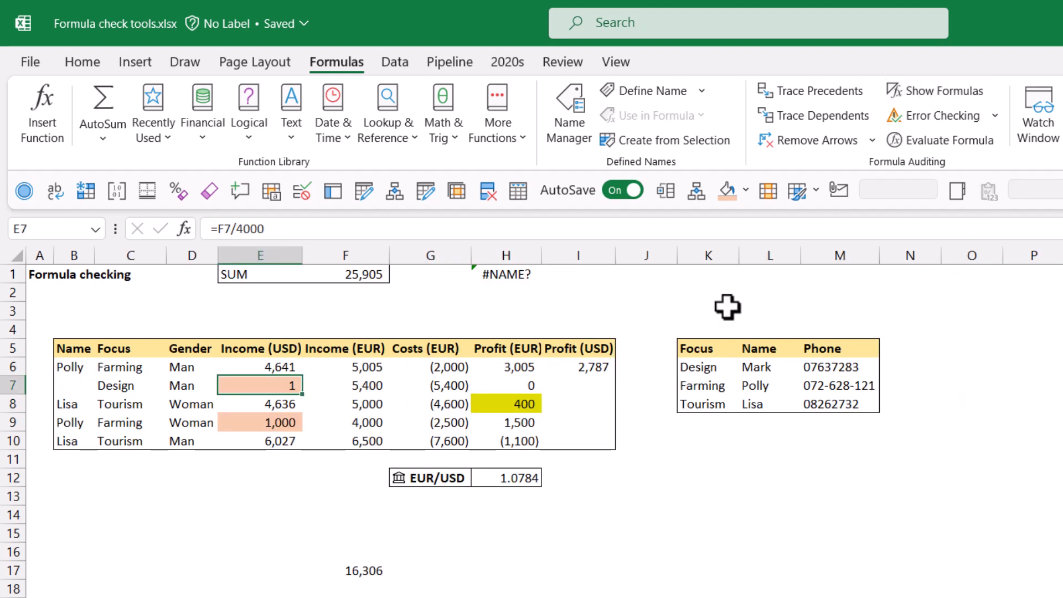
Step: Fill I6's formula down to I10
left_click(590, 364)
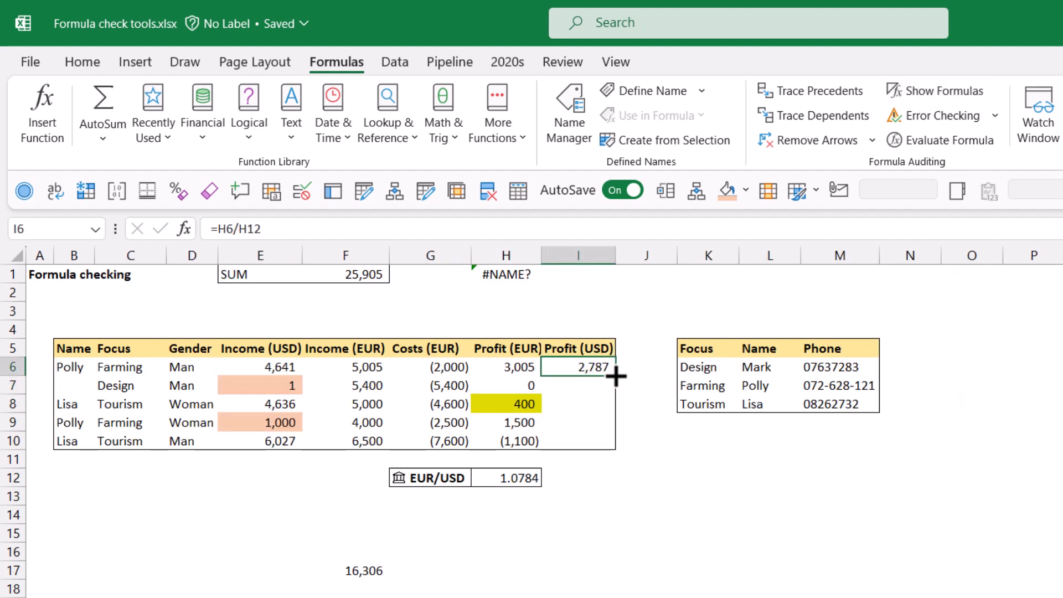
double_click(593, 365)
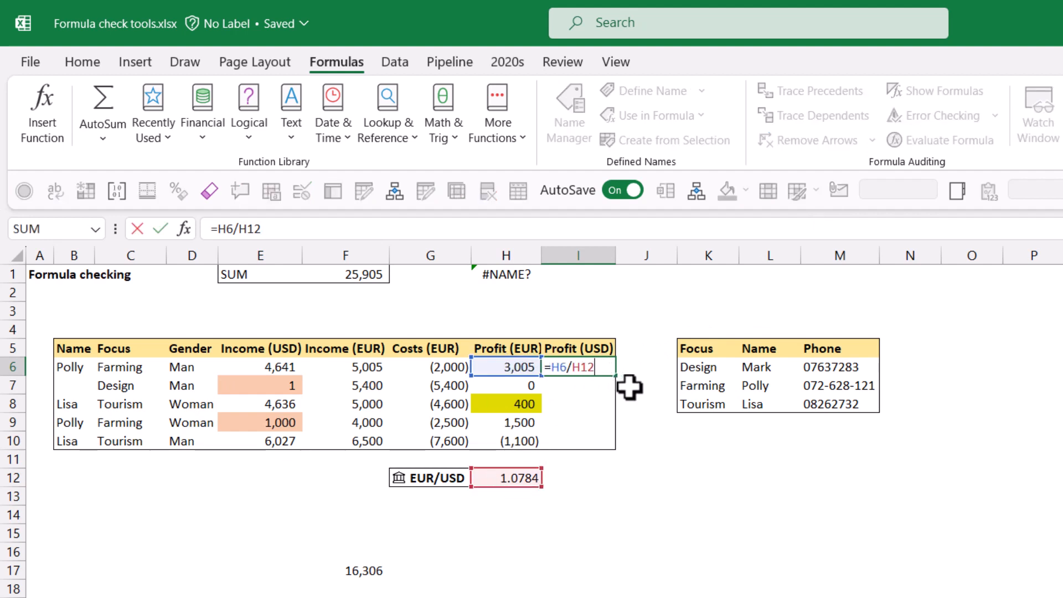
key("ctrl+Return")
left_click_drag(615, 377, 620, 443)
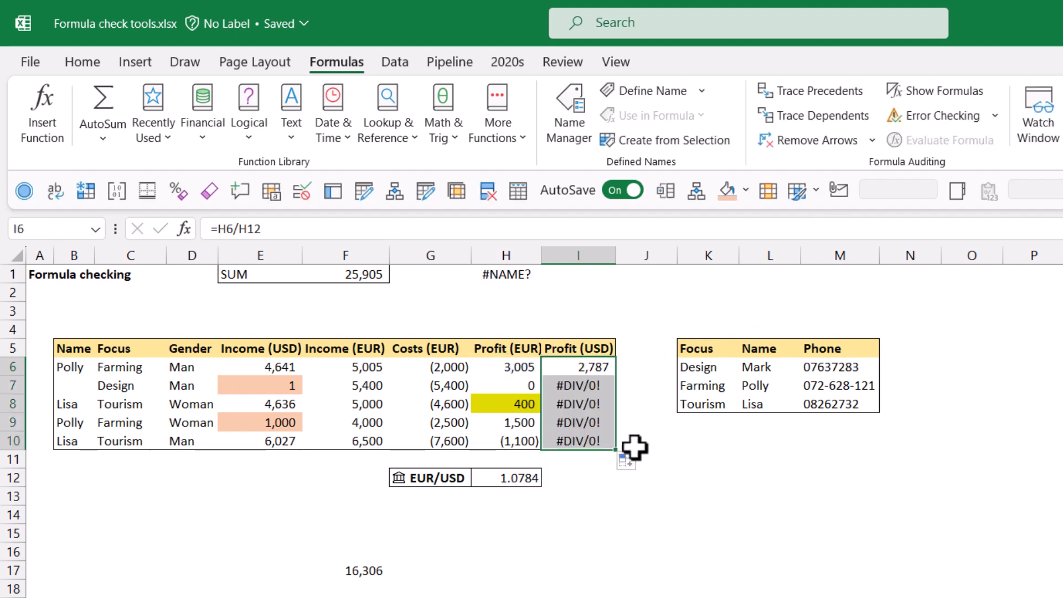
left_click(713, 446)
Step: Show formulas and step through the Profit (USD) formulas in column I to inspect their references
left_click(576, 385)
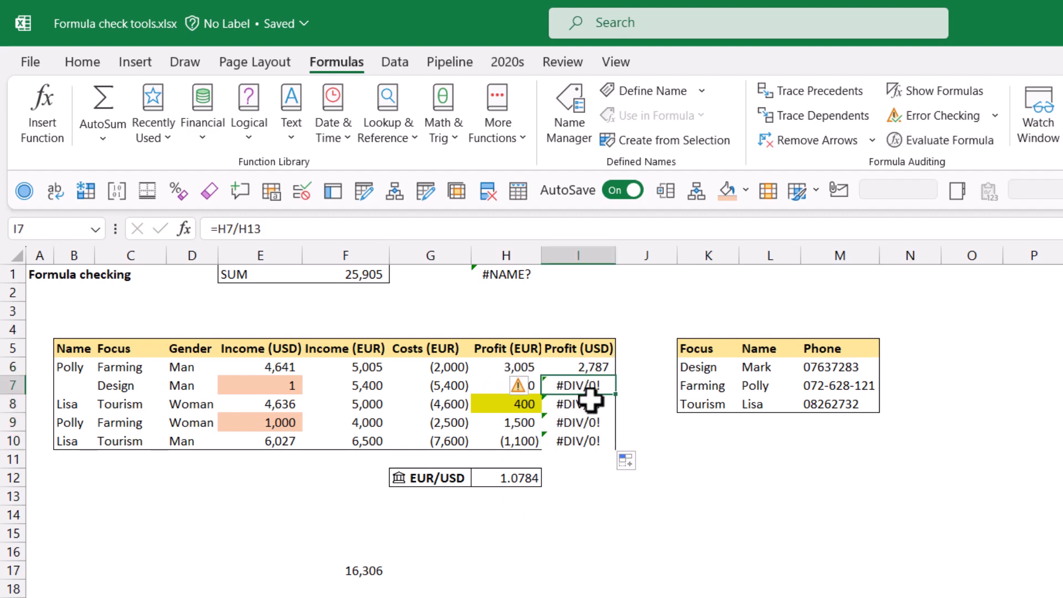
left_click(586, 403)
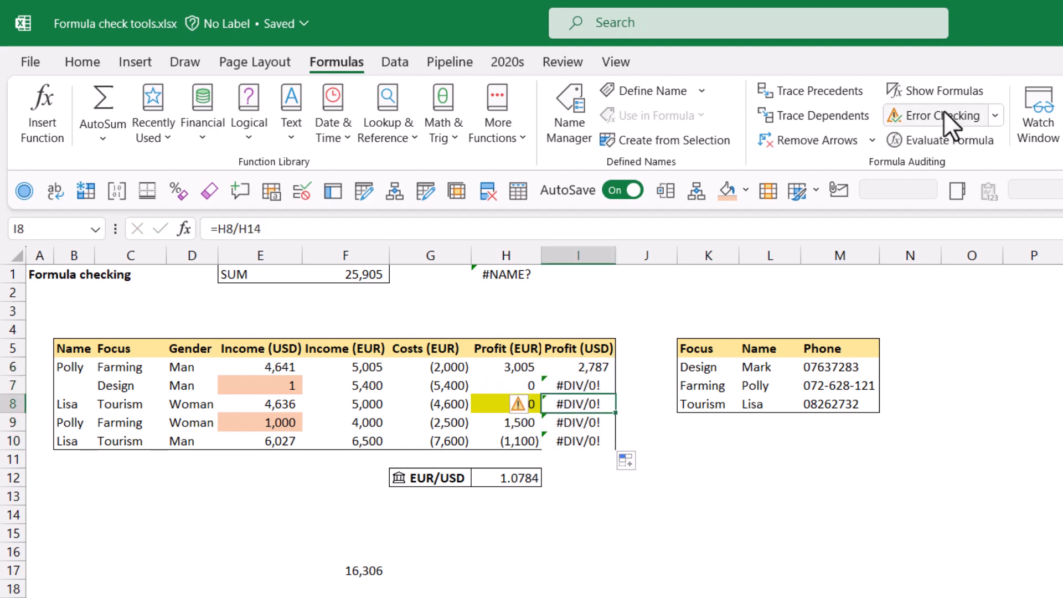
left_click(938, 88)
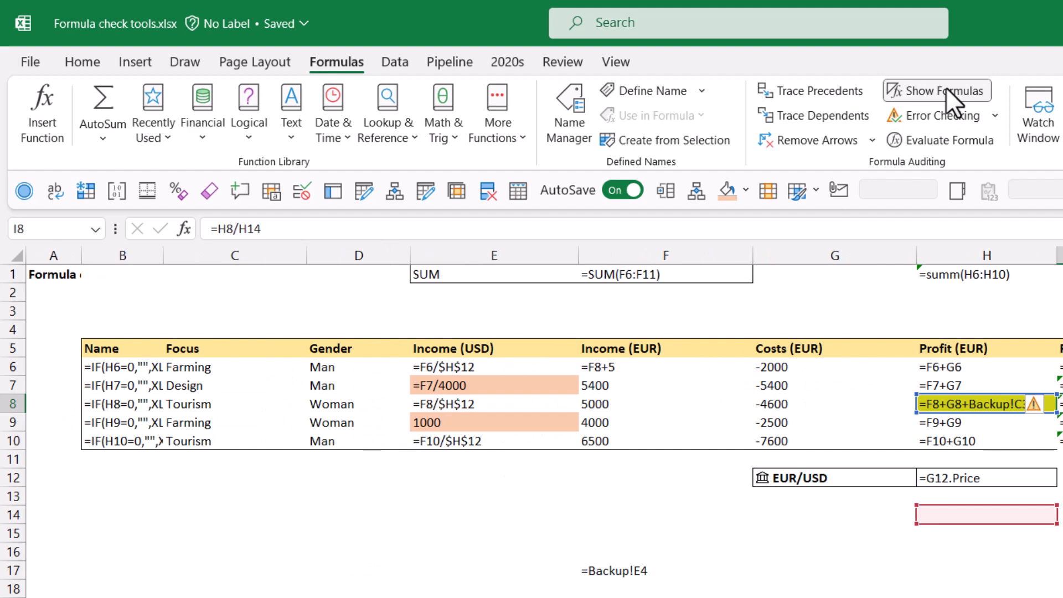
left_click(945, 88)
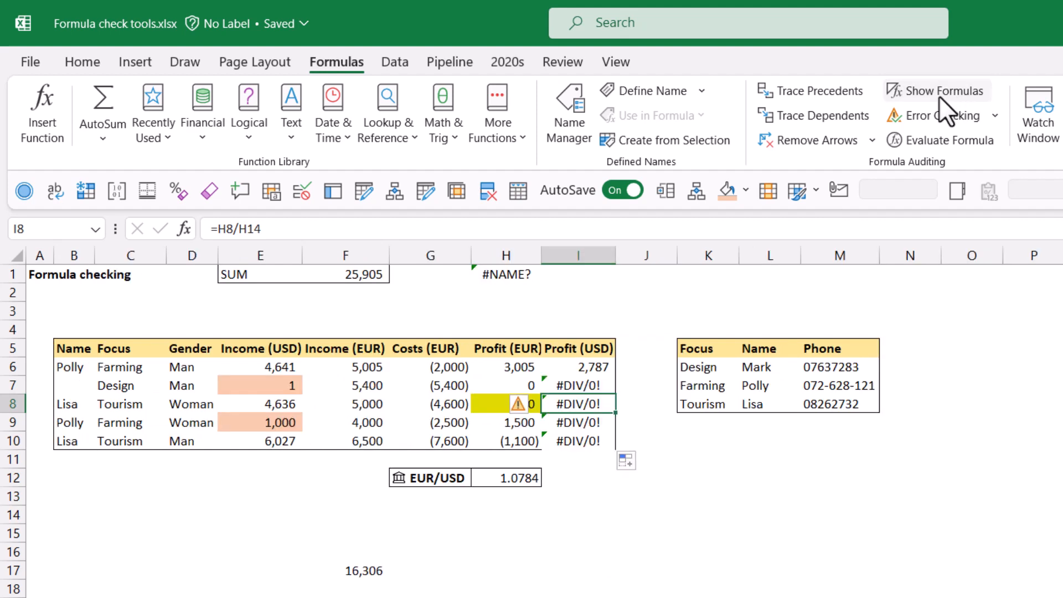
left_click(939, 95)
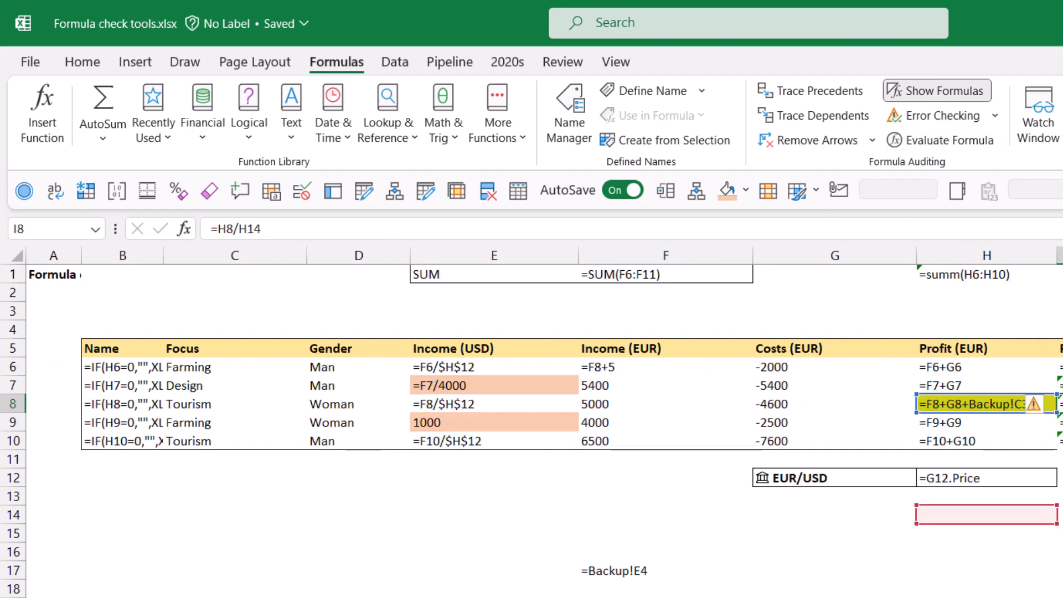
left_click(1060, 367)
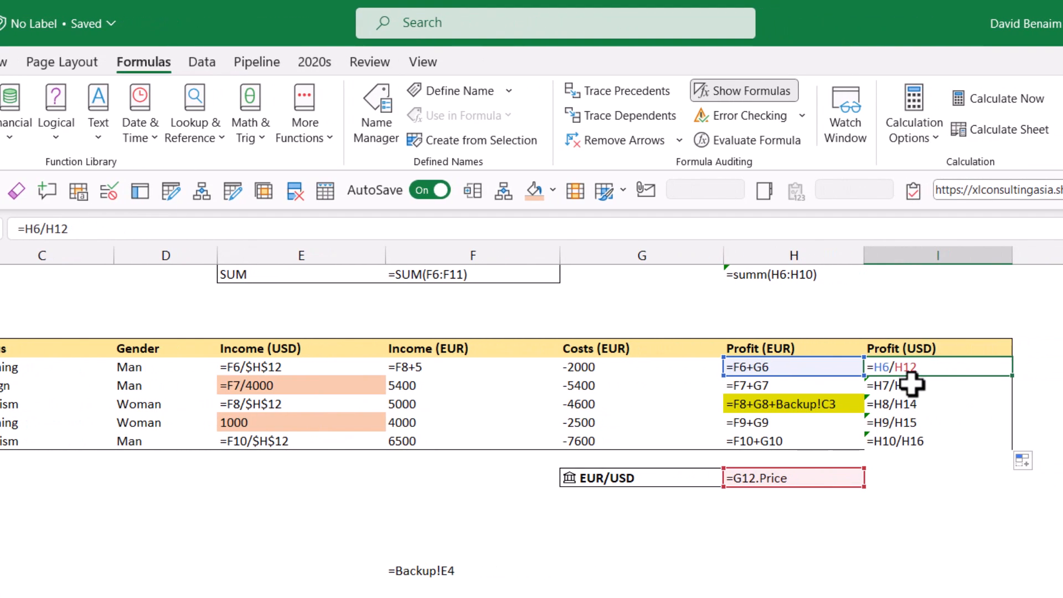
left_click(911, 383)
key("Down")
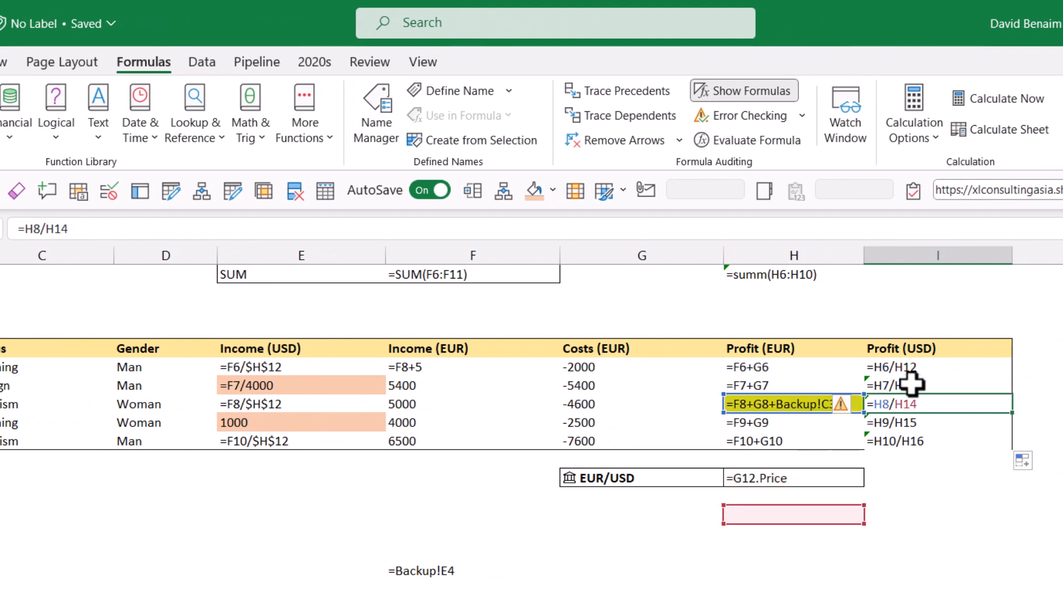
key("Down")
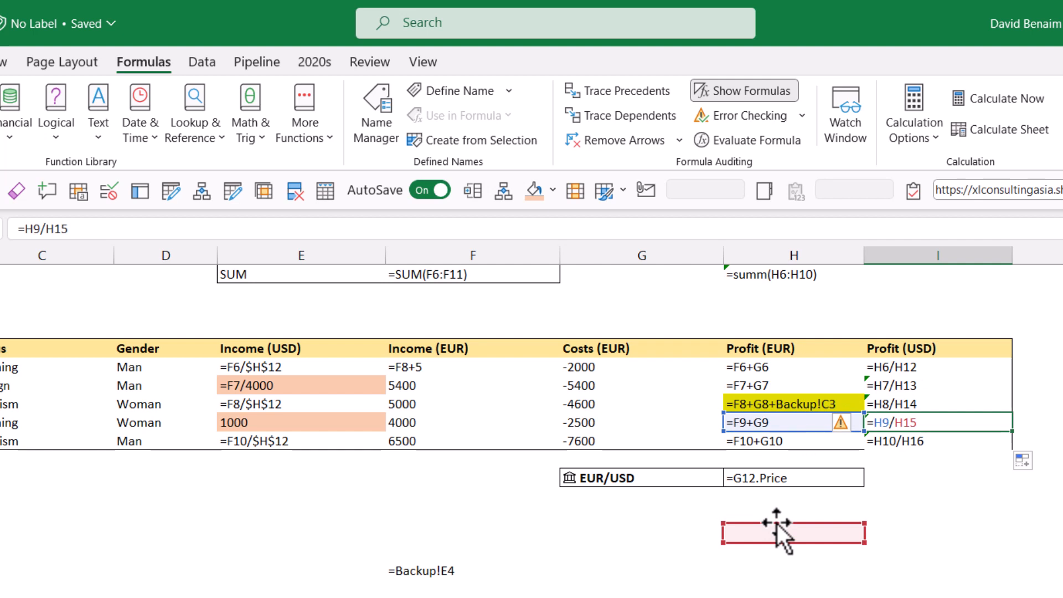
key("Down")
key("Up")
key("Up")
key("Up")
key("Up")
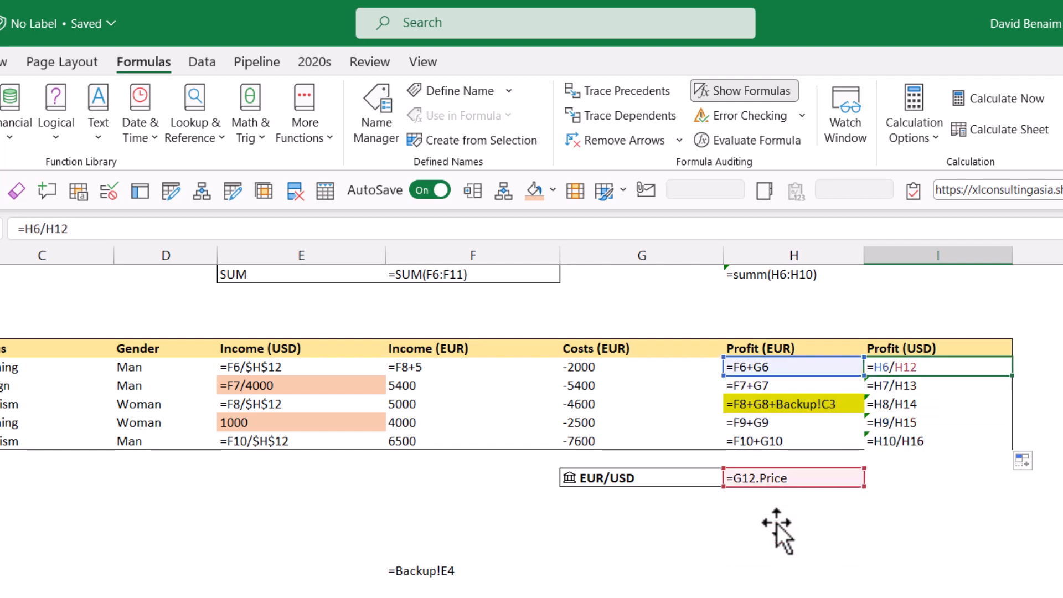
Step: Make I6's reference to H12 absolute and fill the corrected formula down to I10
left_click(86, 228)
key("F4")
key("ctrl+Return")
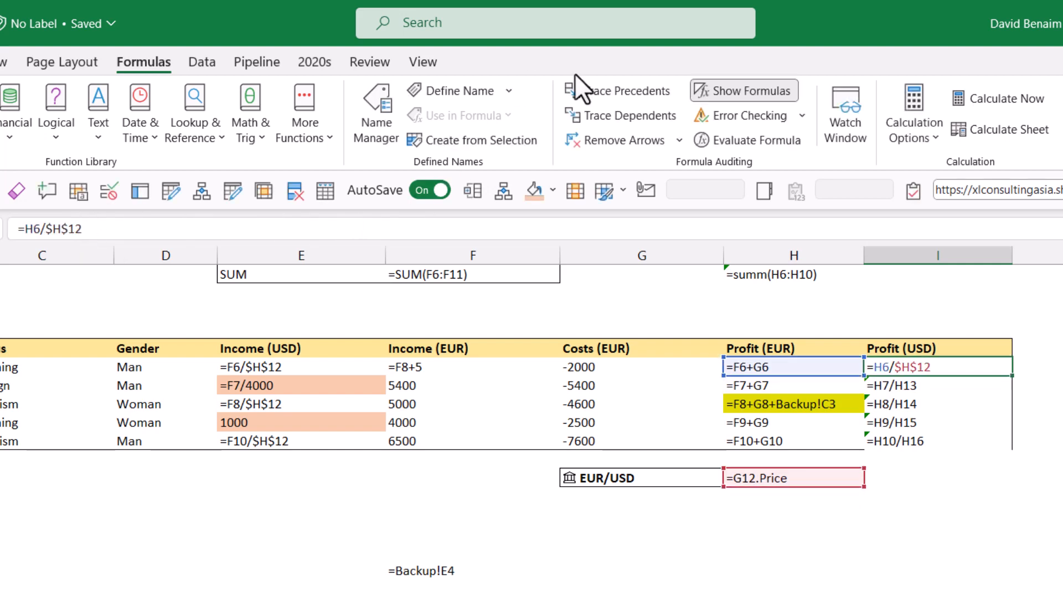
left_click(712, 91)
left_click_drag(409, 461, 407, 459)
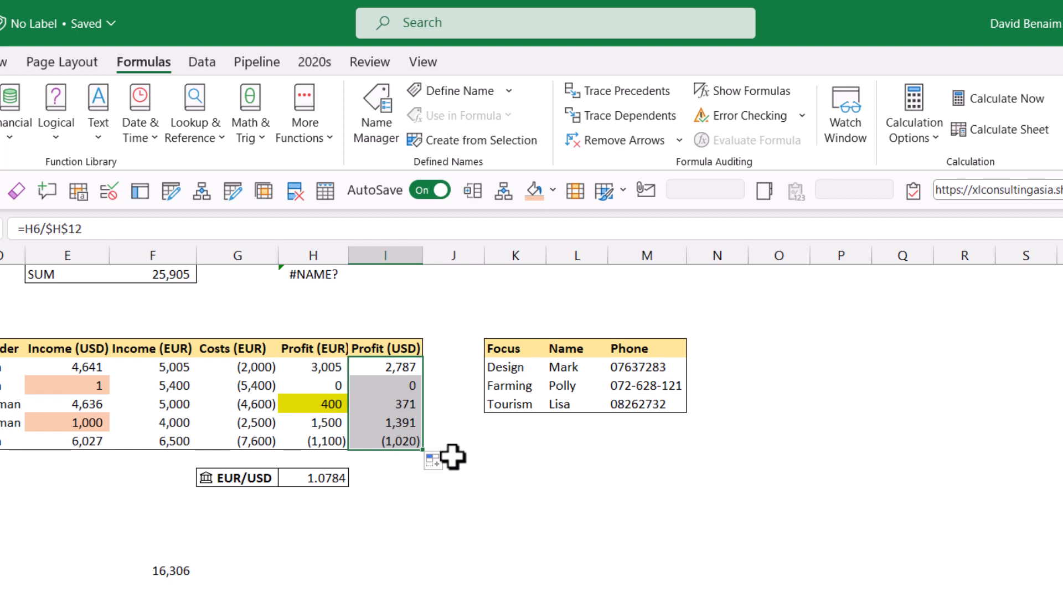
Step: Review the recalculated Profit (USD) cells and toggle the formula view on and off
key("Down")
key("Down")
key("Down")
key("Down")
key("Up")
key("Up")
key("Up")
key("Up")
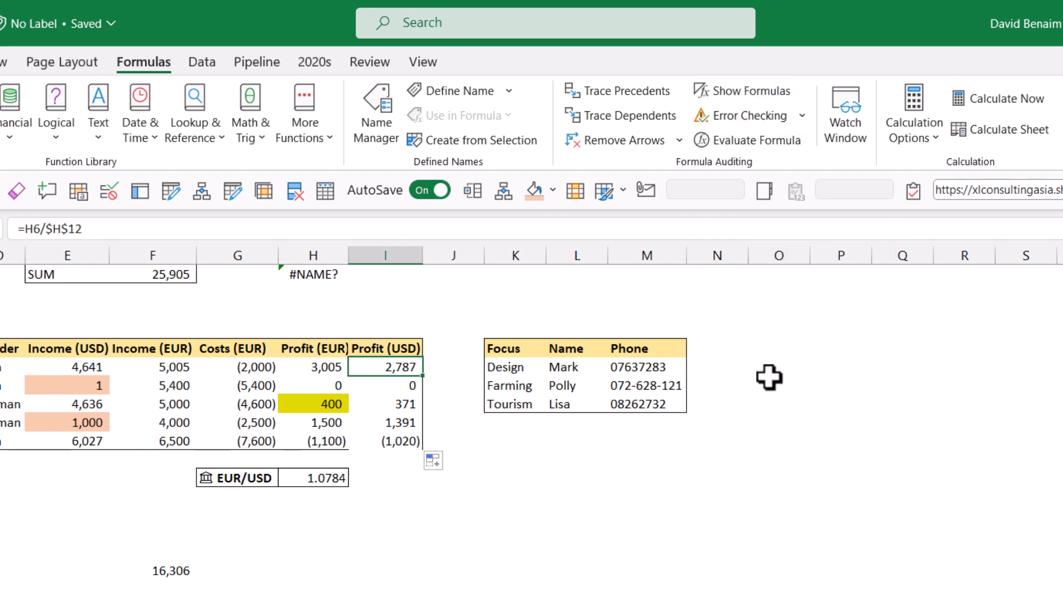
left_click(759, 90)
left_click(758, 87)
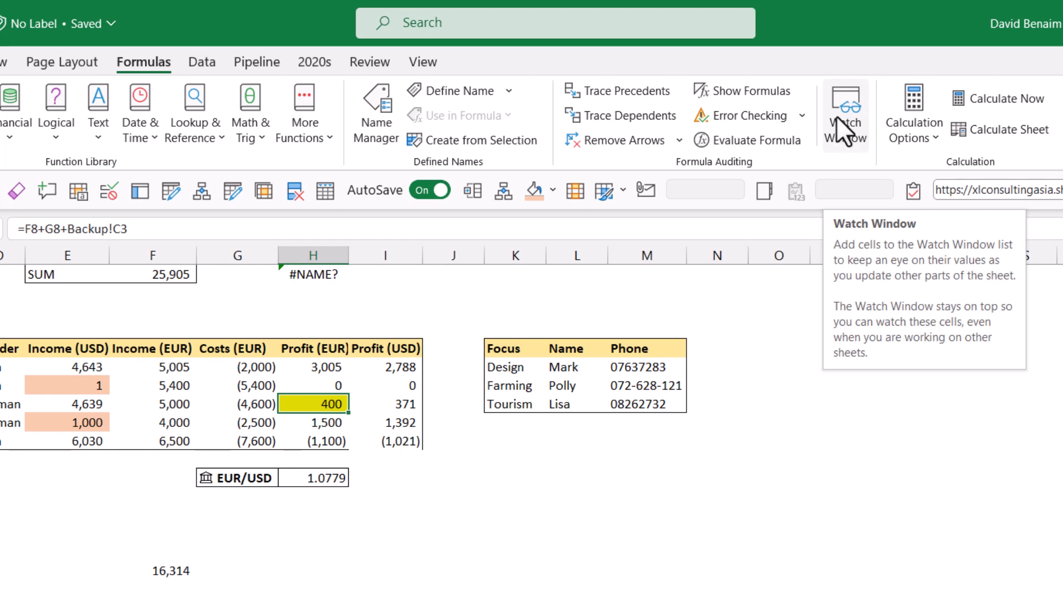
Step: Open the Watch Window
left_click(842, 128)
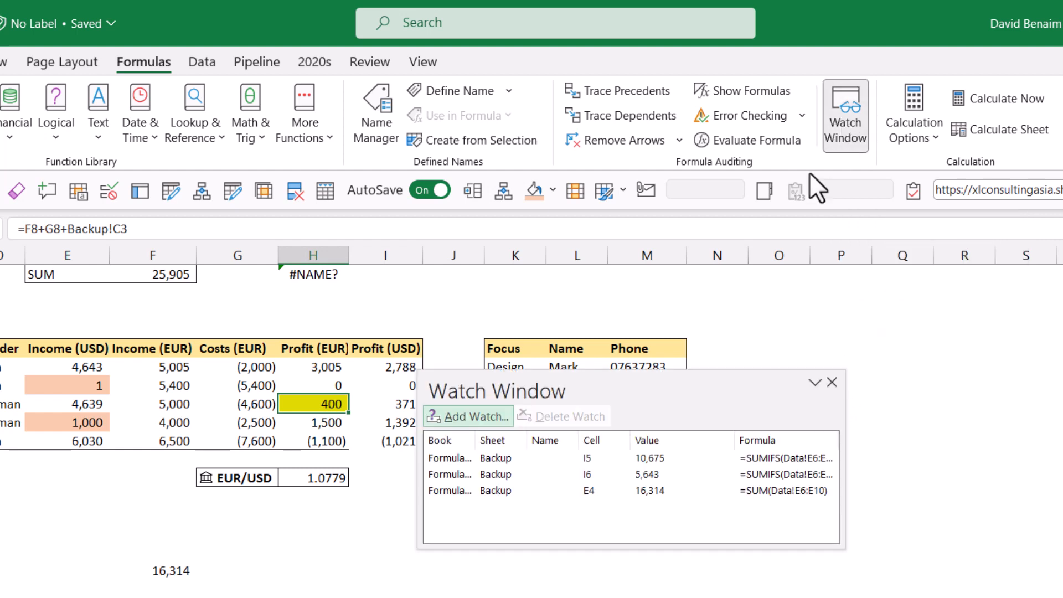
Step: Set the first Income (EUR) value in F6 to 8000 while the Watch Window tracks the watched cells
left_click(473, 460)
left_click(480, 473)
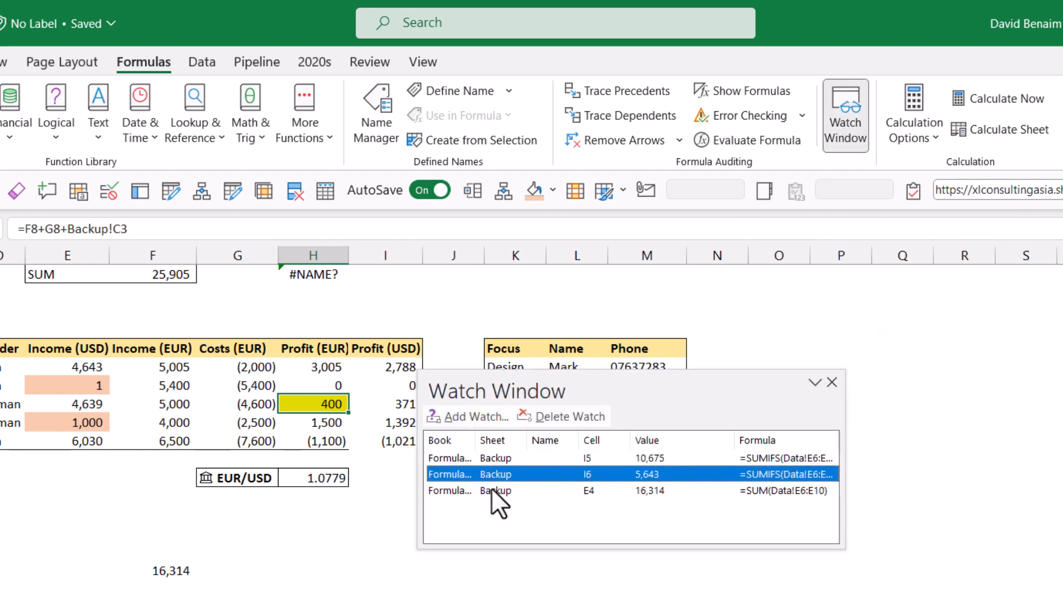
left_click(498, 489)
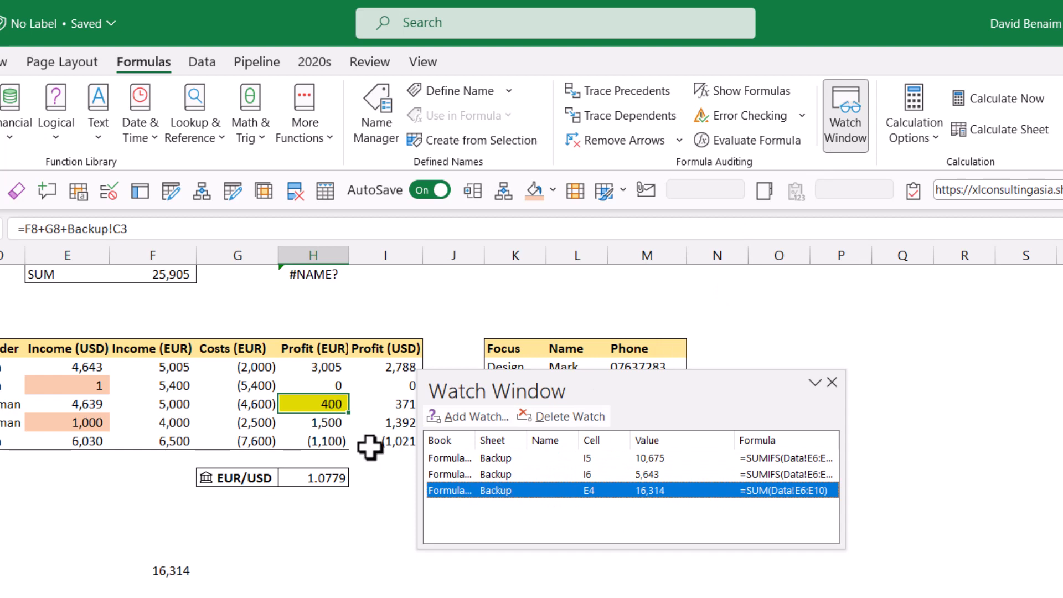
left_click_drag(520, 391, 592, 327)
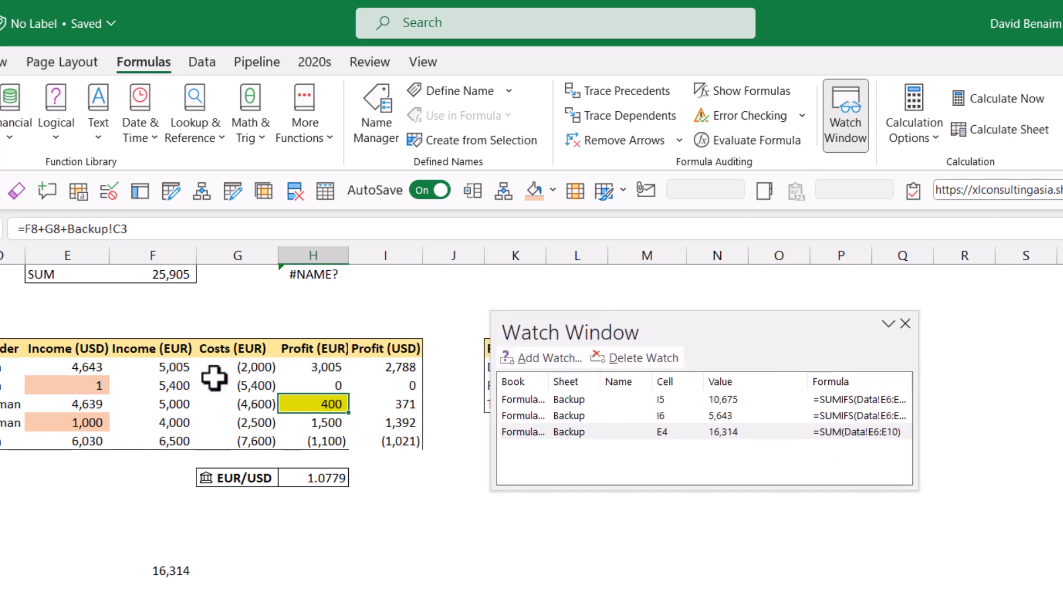
left_click(166, 383)
key("Up")
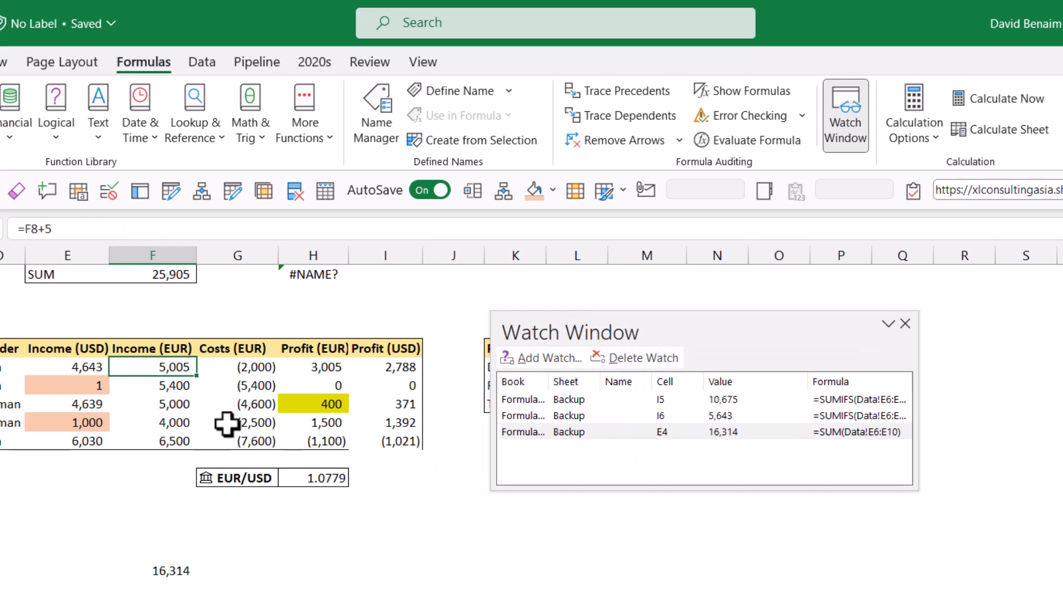
type("8000")
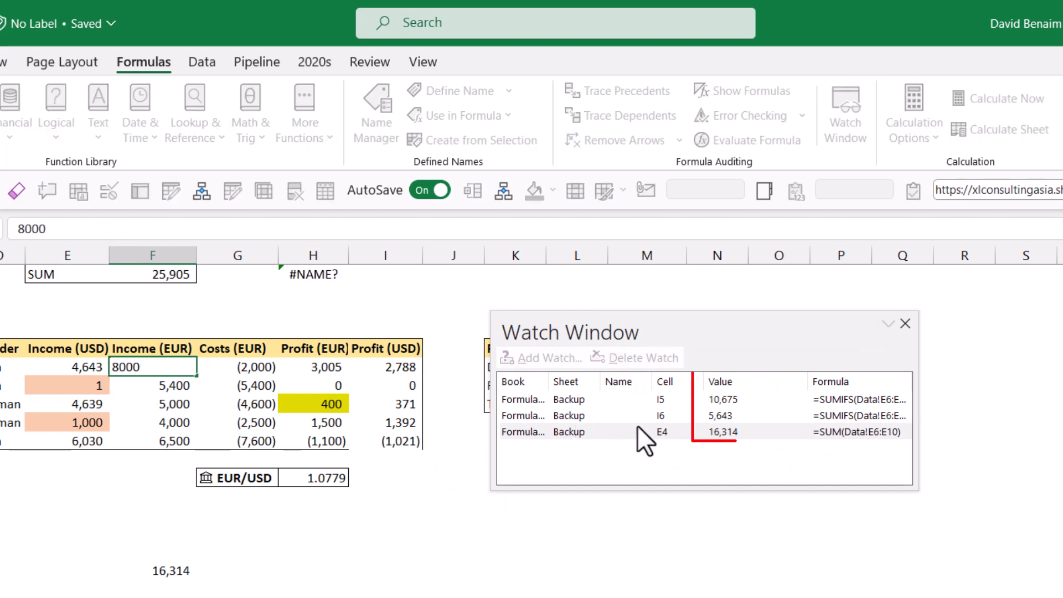
key("Return")
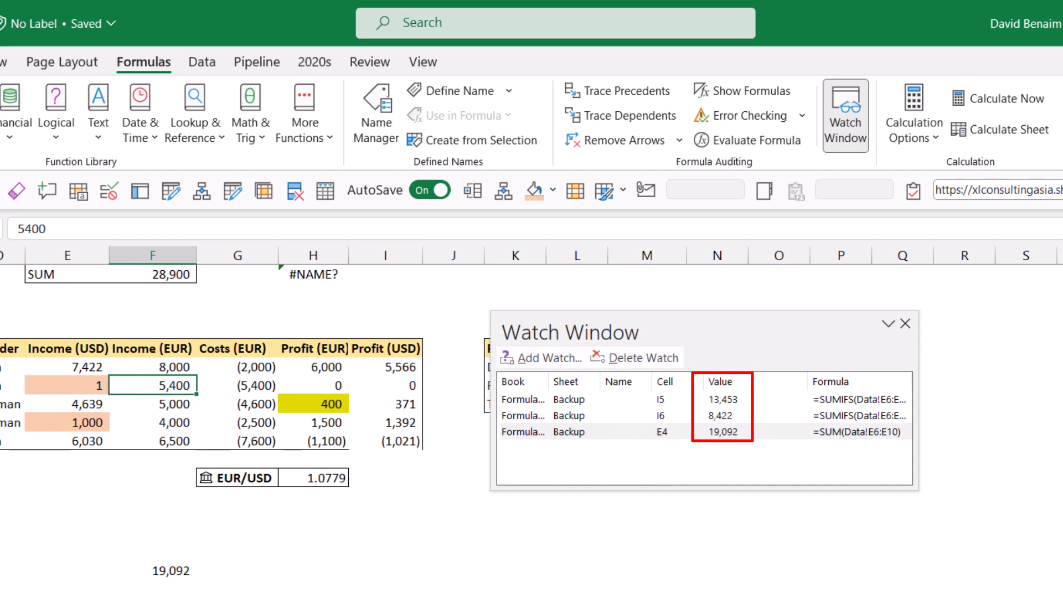
Step: Add a watch for cell F17 on the Data sheet and delete the Backup E4 watch
left_click(163, 572)
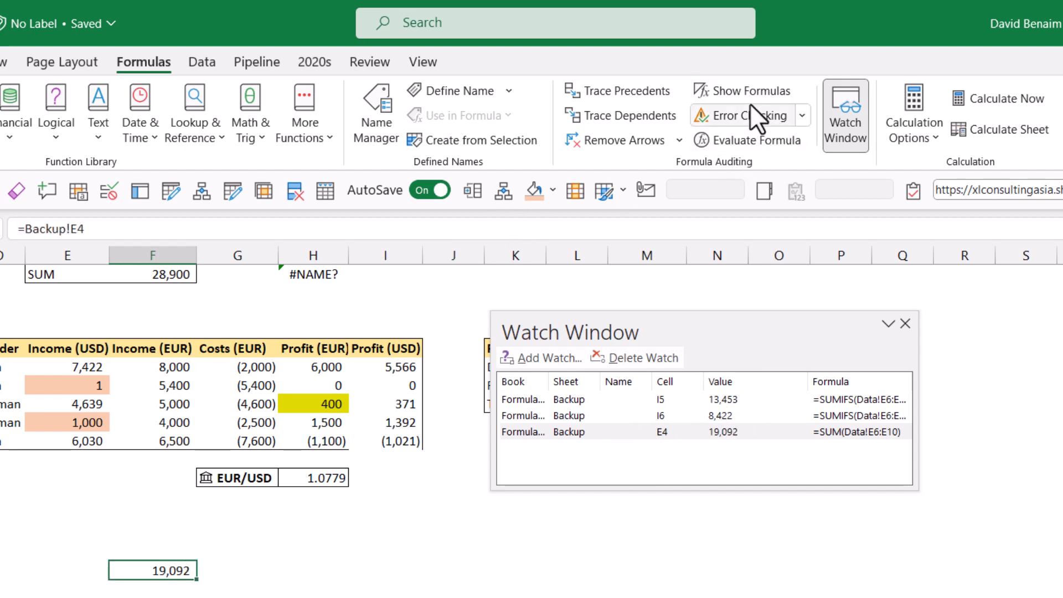
left_click(541, 357)
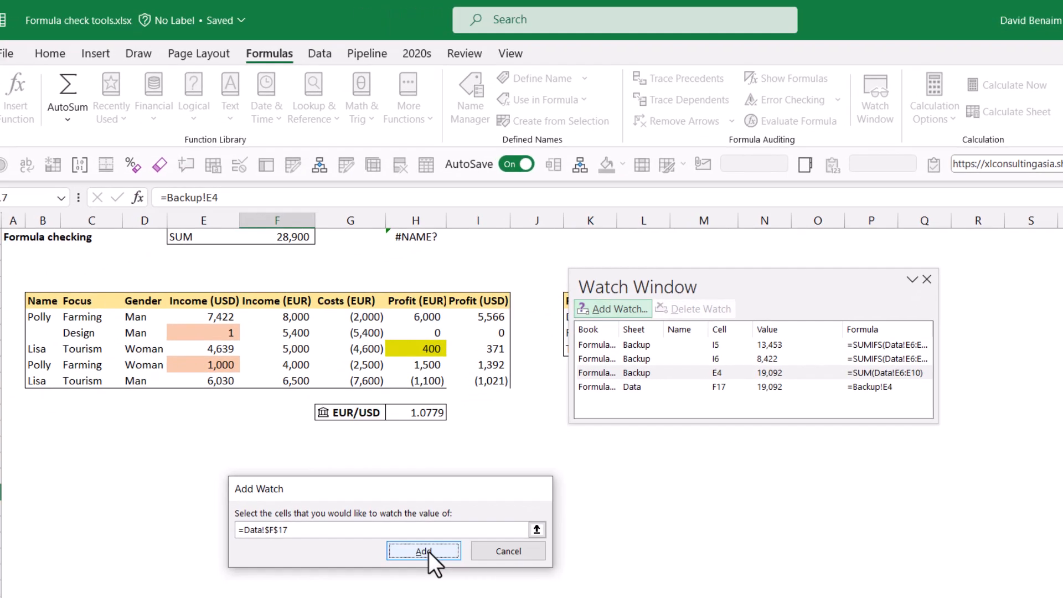
left_click(428, 551)
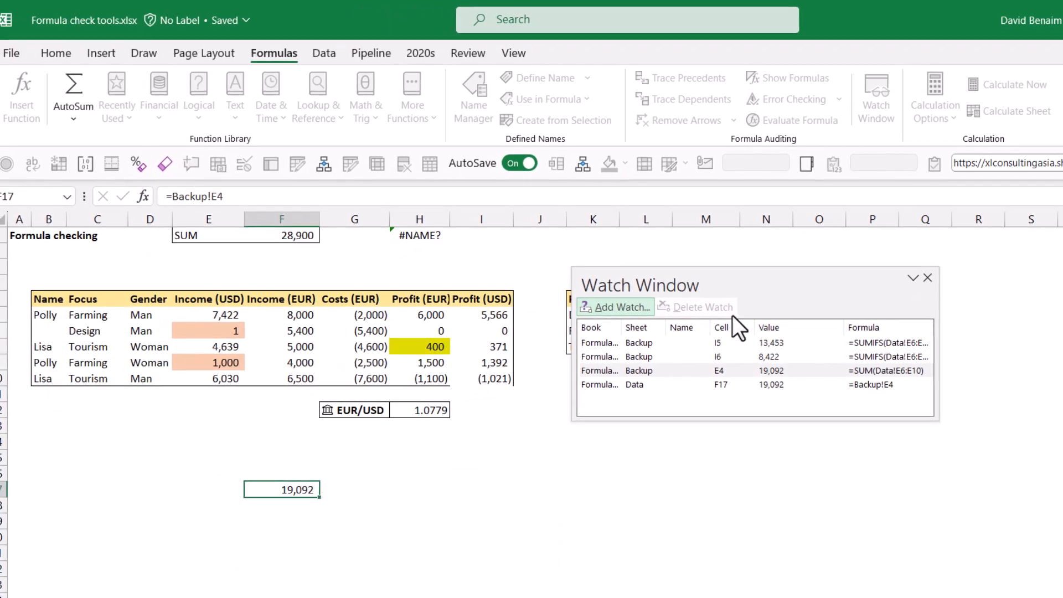
left_click(697, 309)
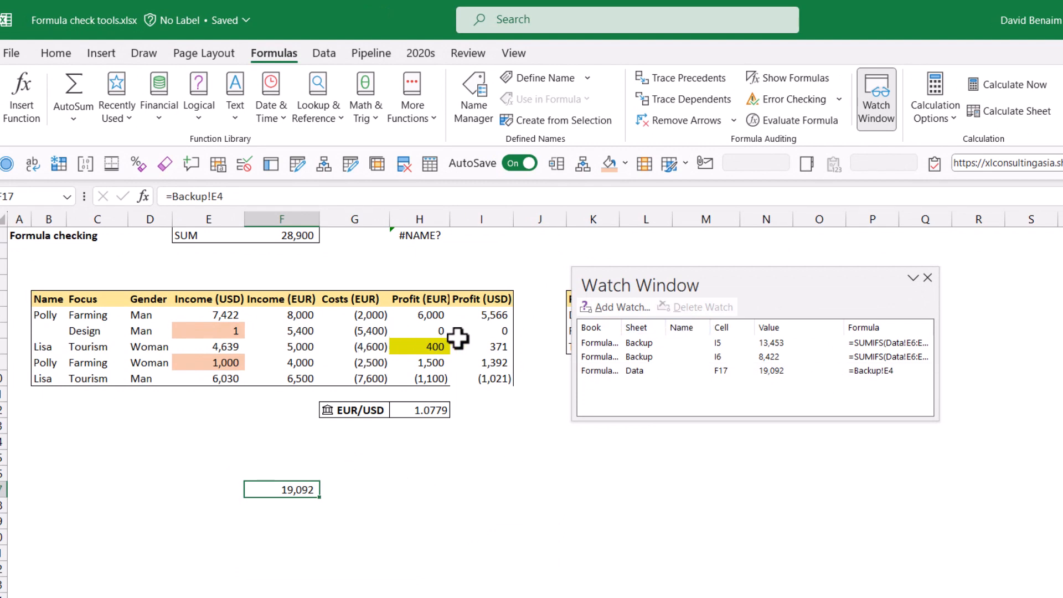
Step: Set the third Income (EUR) value in F8 to 800 and close the Watch Window
left_click(294, 348)
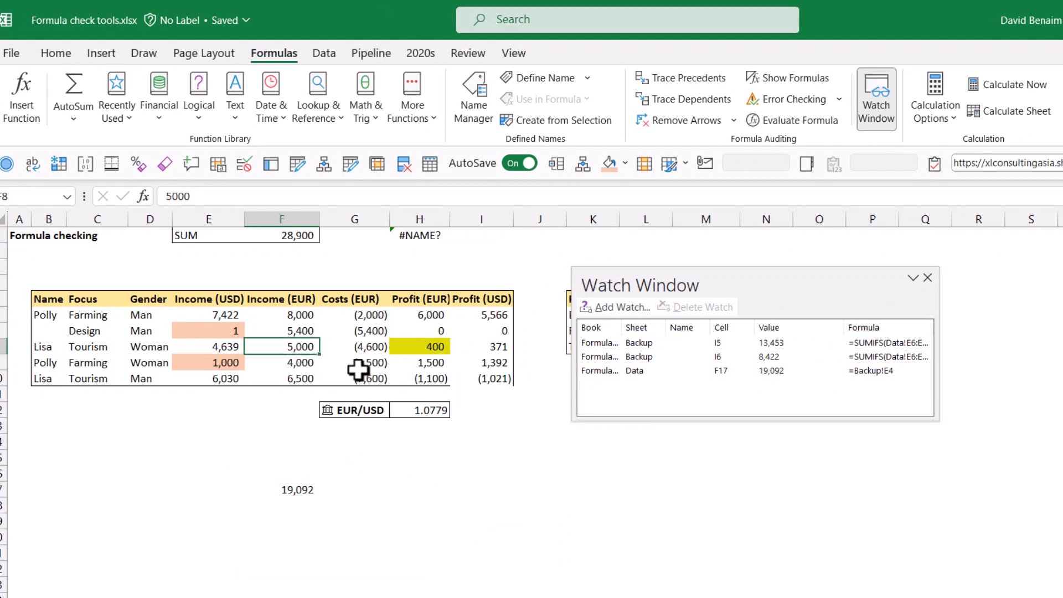
type("800")
key("Return")
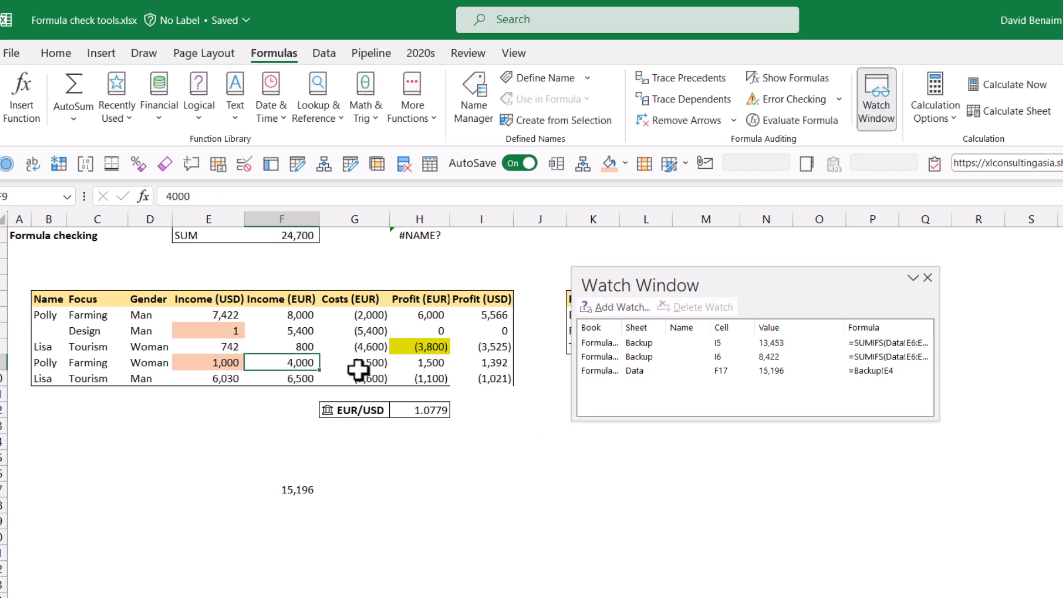
left_click(929, 278)
Step: Enter =FORMULATEXT(I6) in J6 to display I6's formula, and widen column J
left_click(468, 476)
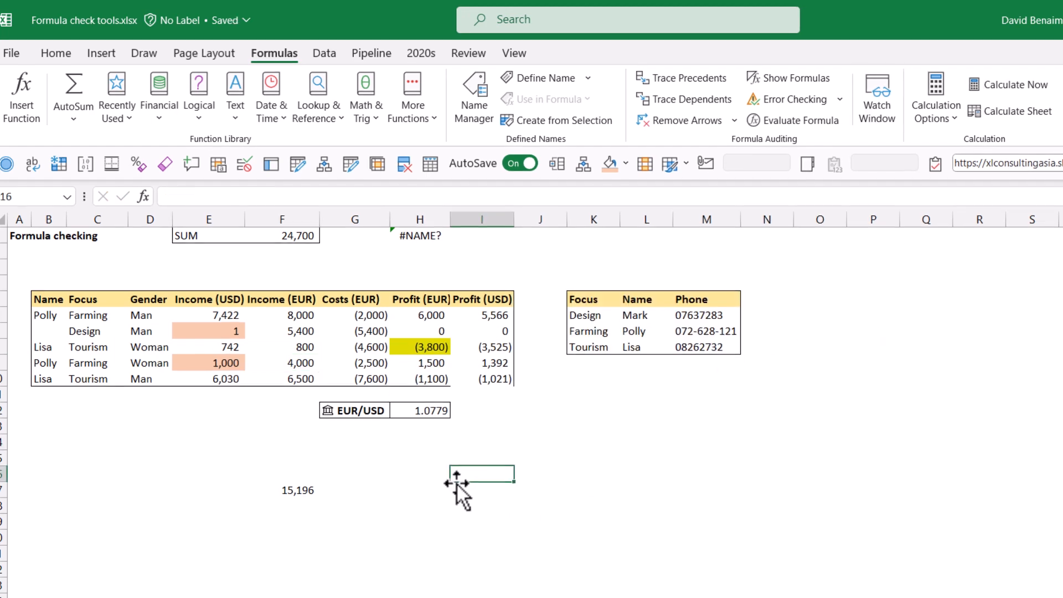
left_click(653, 457)
left_click(557, 326)
type("=")
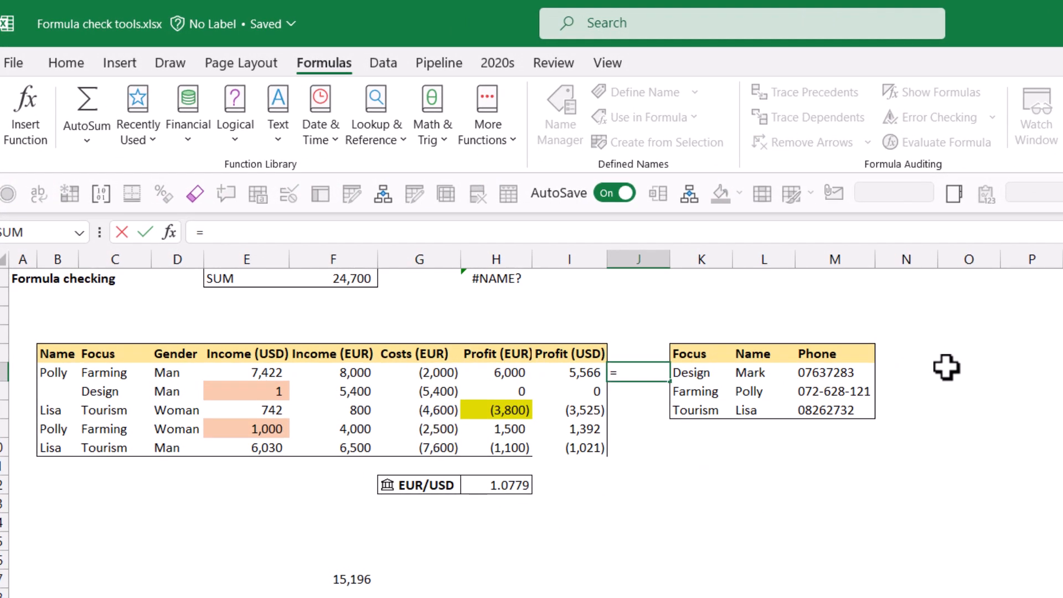
type("form")
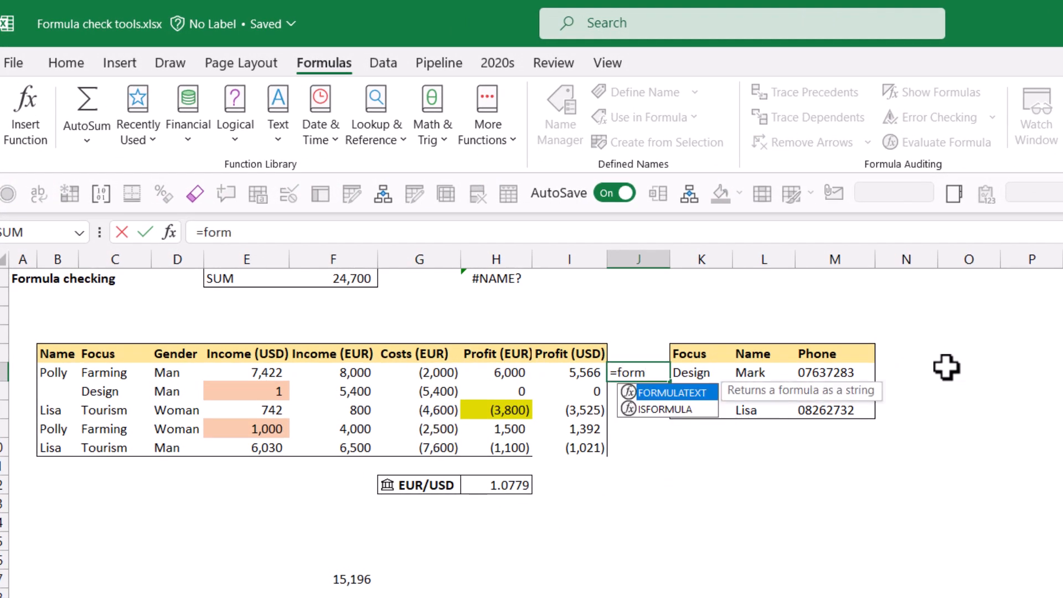
key("Tab")
key("Left")
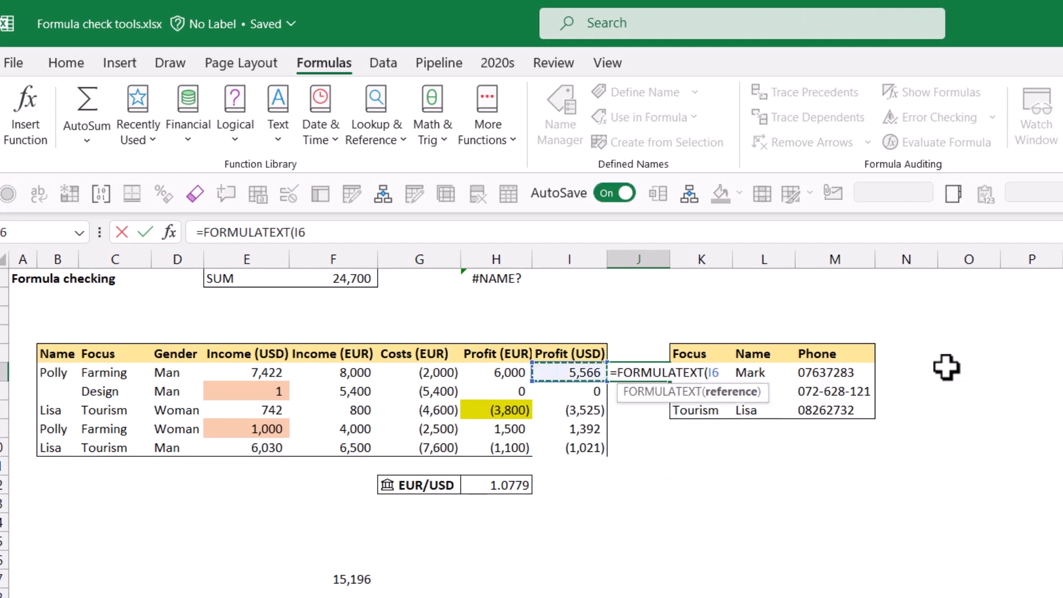
key("Return")
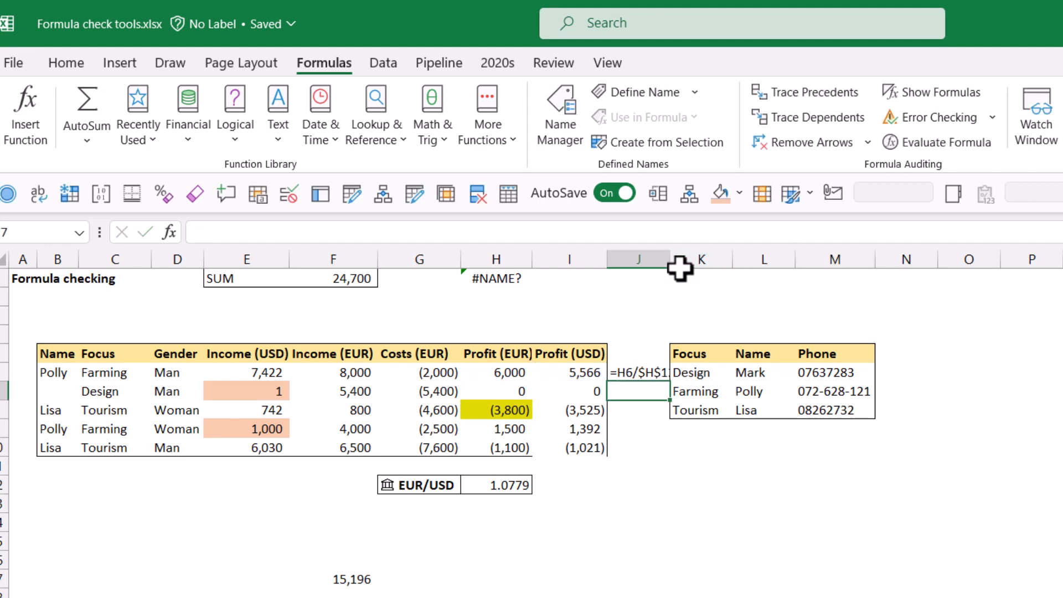
left_click_drag(670, 259, 815, 254)
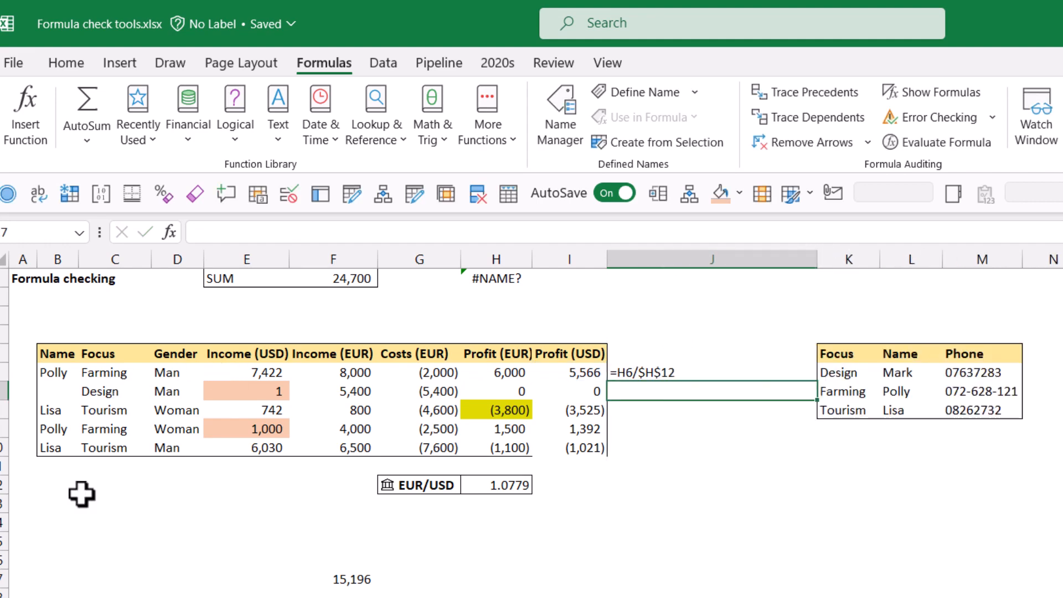
Step: Enter =FORMULATEXT(B9) in C12 to display the formula of B9
left_click(114, 487)
type("=fo")
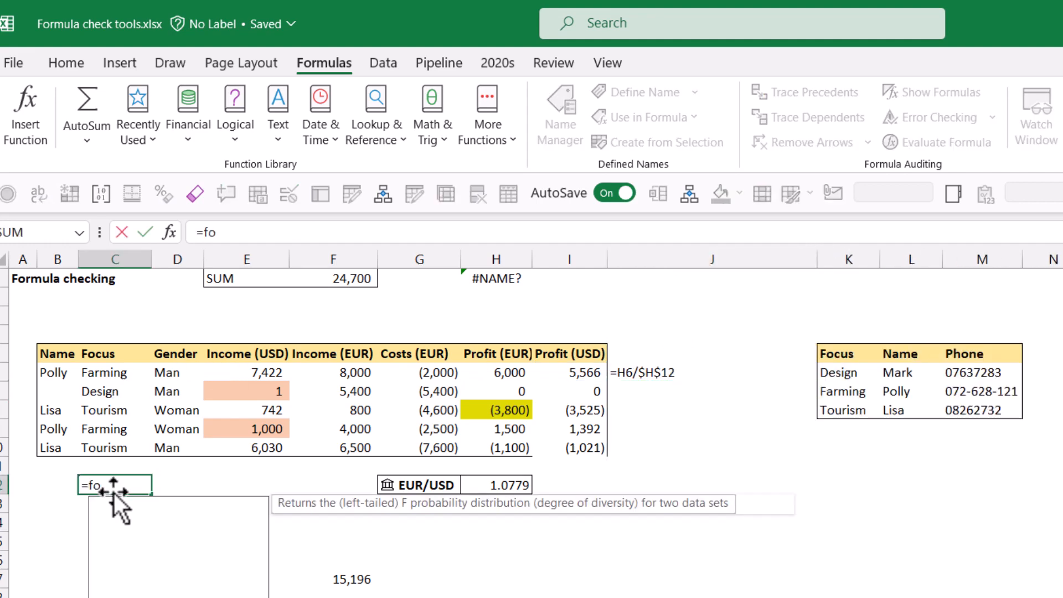
type("rm")
key("Tab")
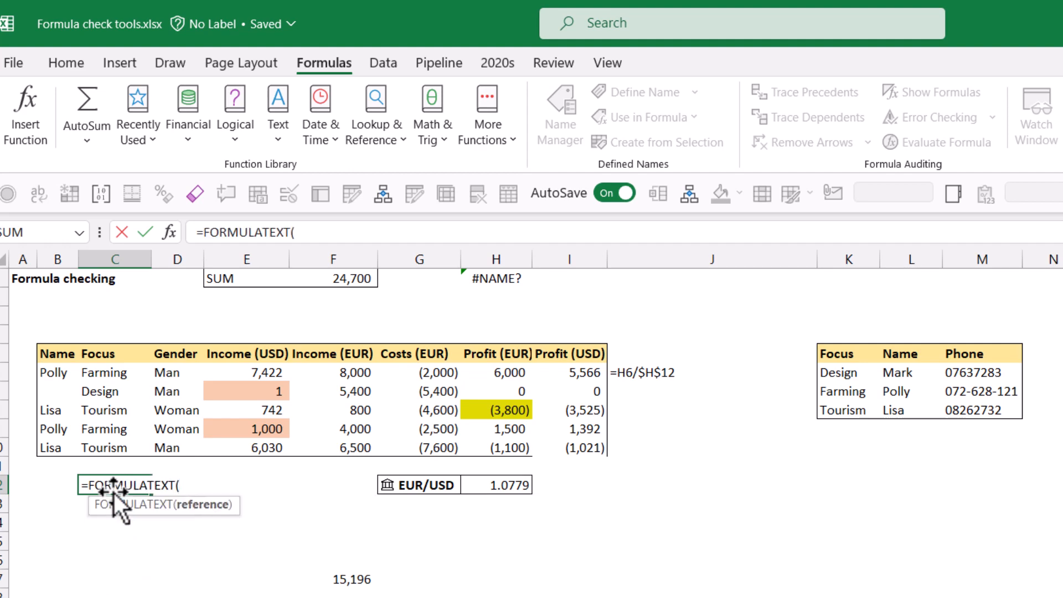
key("Up")
key("Up")
key("Left")
key("Up")
key("ctrl+Return")
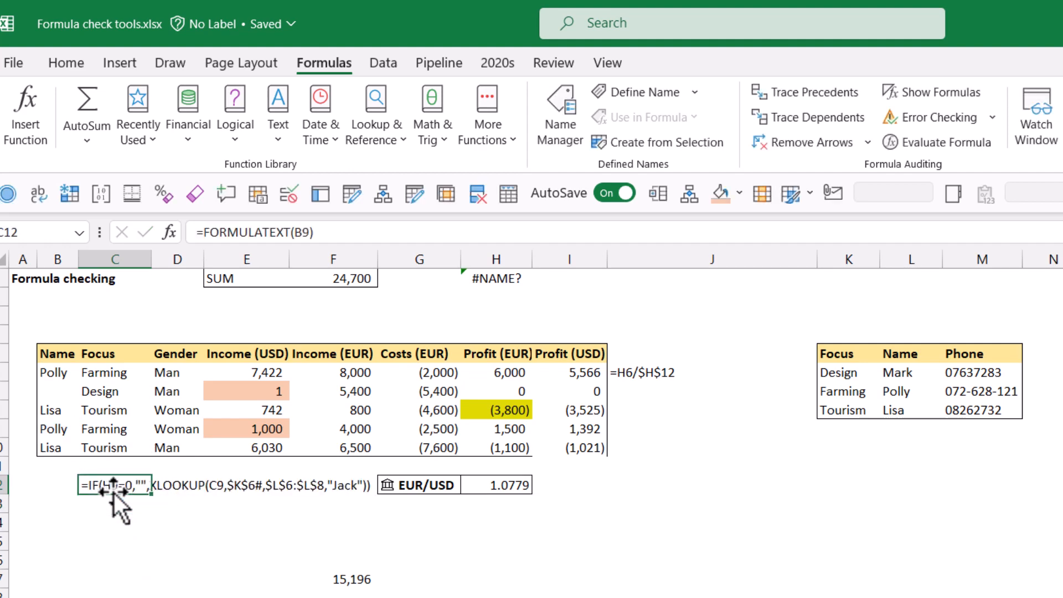
Step: Change B8's XLOOKUP return range to the Phone column $M$6:$M$8 and fill the formula down to B10
left_click(52, 414)
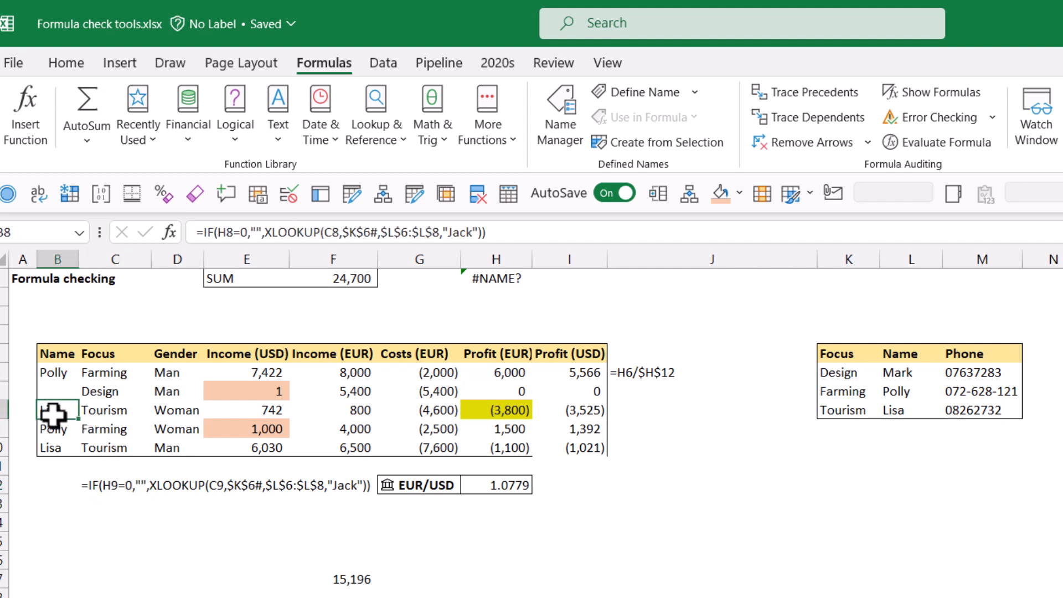
left_click(433, 232)
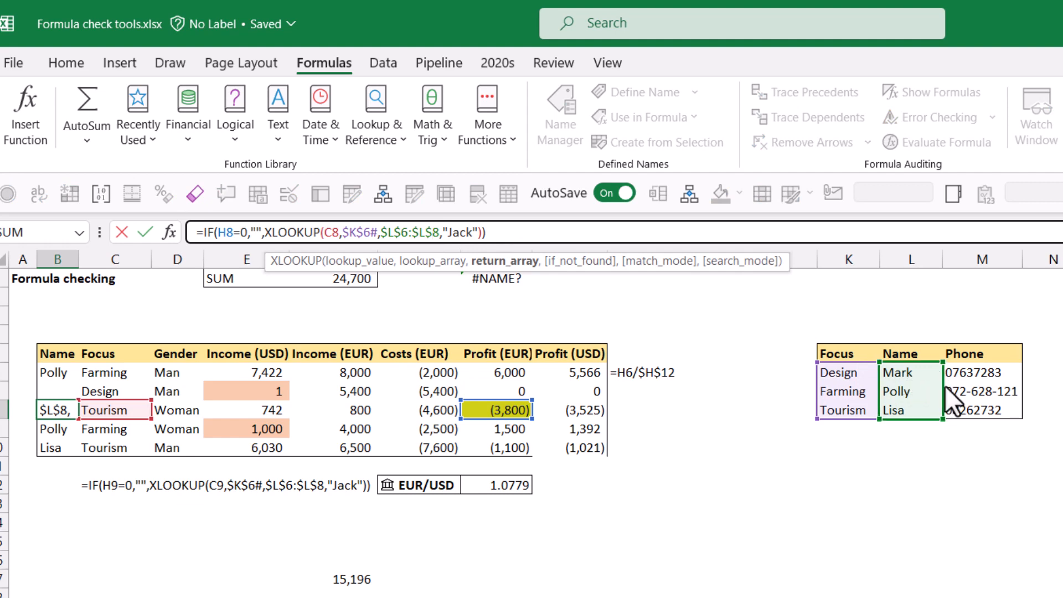
left_click_drag(935, 387, 962, 382)
key("Return")
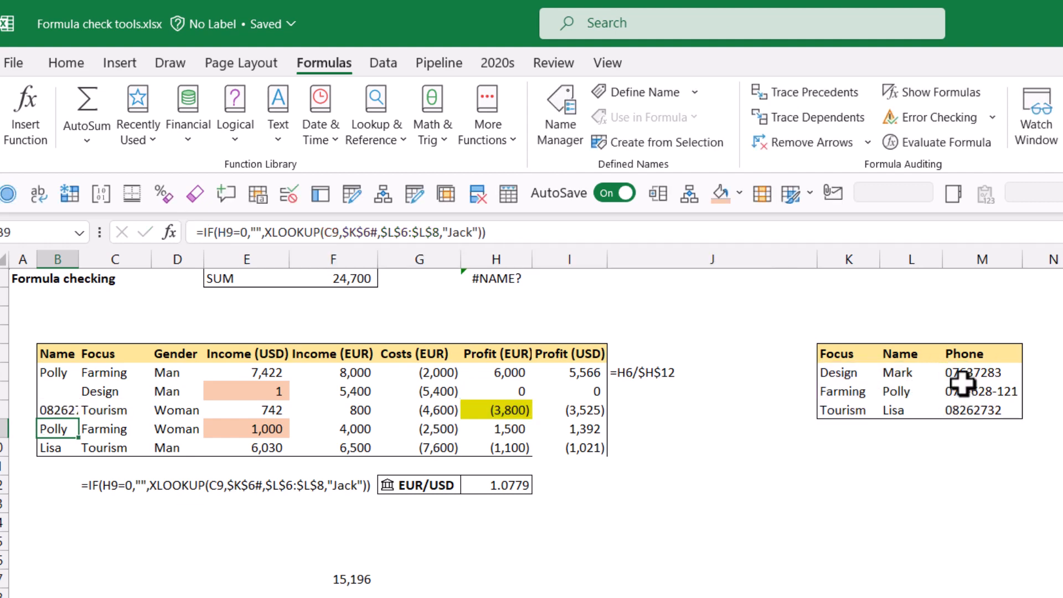
key("Up")
key("shift+Down")
key("shift+Down")
key("ctrl+d")
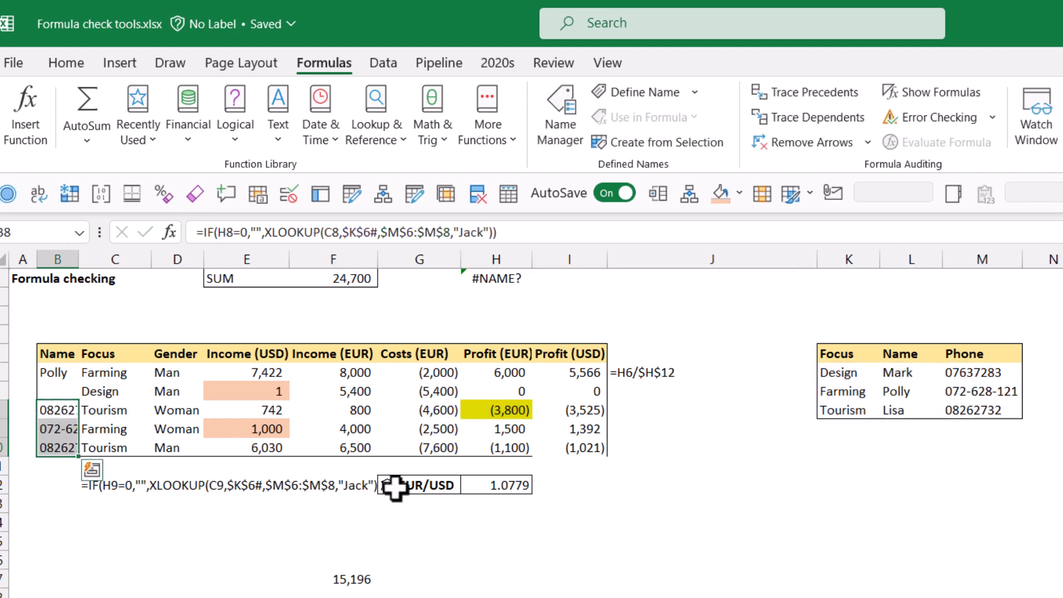
Step: Apply a top border to the blank row beneath the data table
left_click(158, 487)
left_click(183, 537)
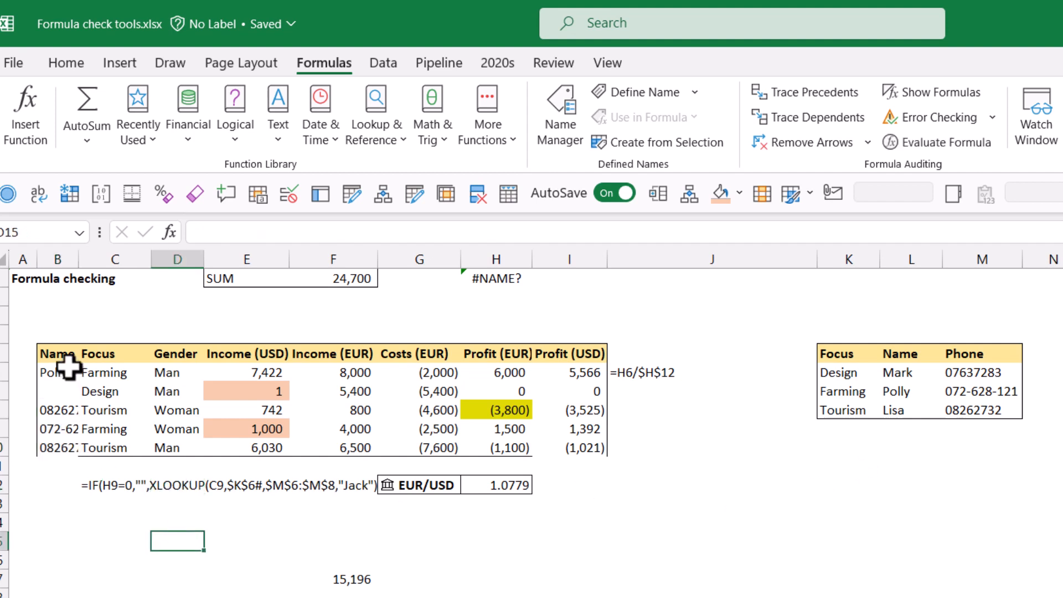
left_click_drag(67, 362, 65, 465)
left_click(62, 61)
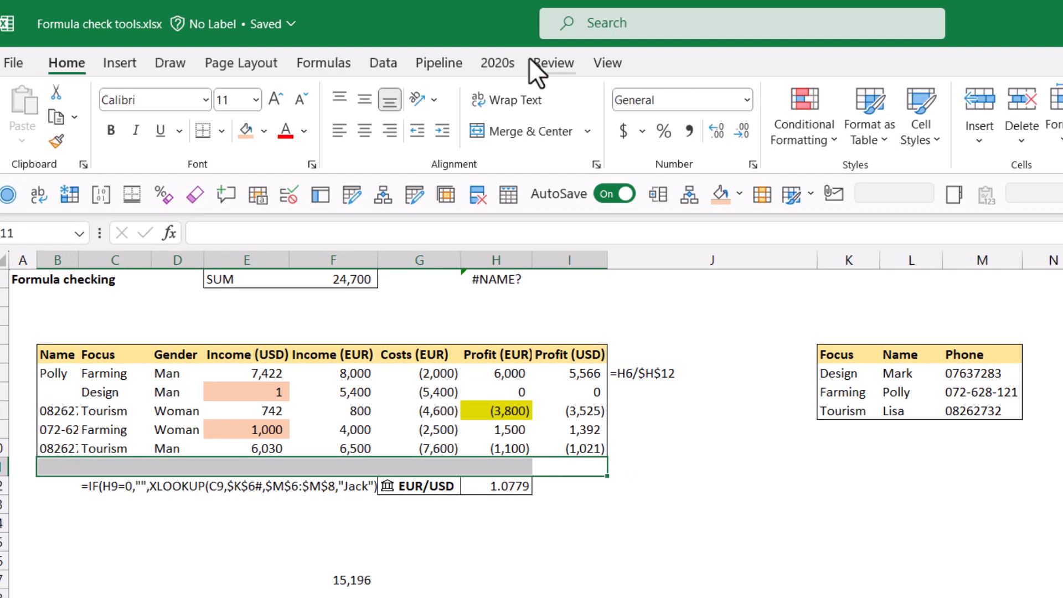
left_click(227, 131)
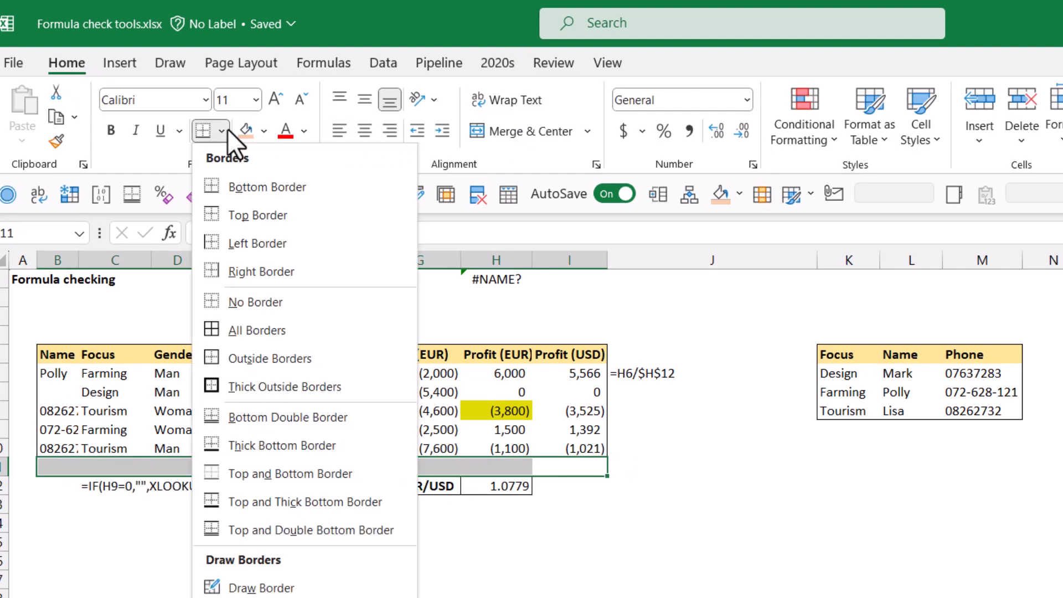
left_click(260, 219)
left_click(57, 597)
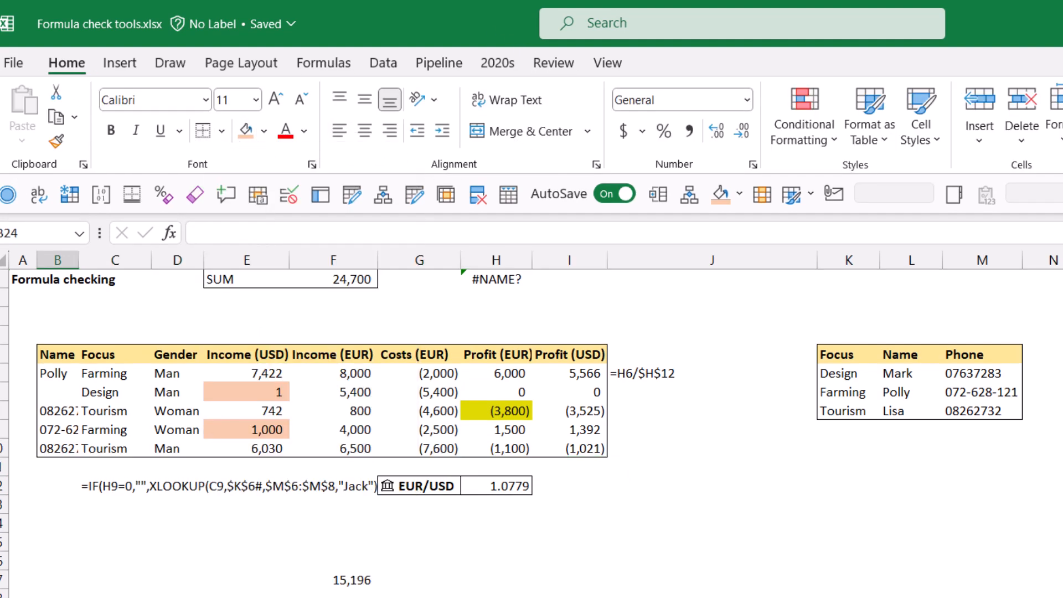
left_click(247, 597)
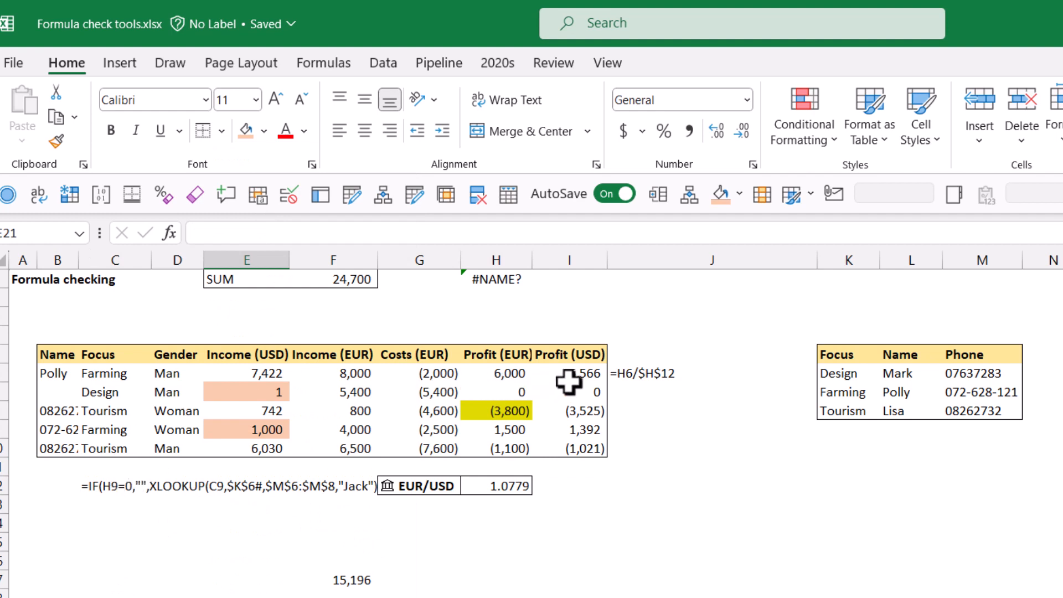
Step: Select A6 and widen column A
left_click(621, 372)
key("Left")
key("Left")
key("Left")
key("Left")
key("Left")
key("Left")
key("Left")
key("Left")
key("Left")
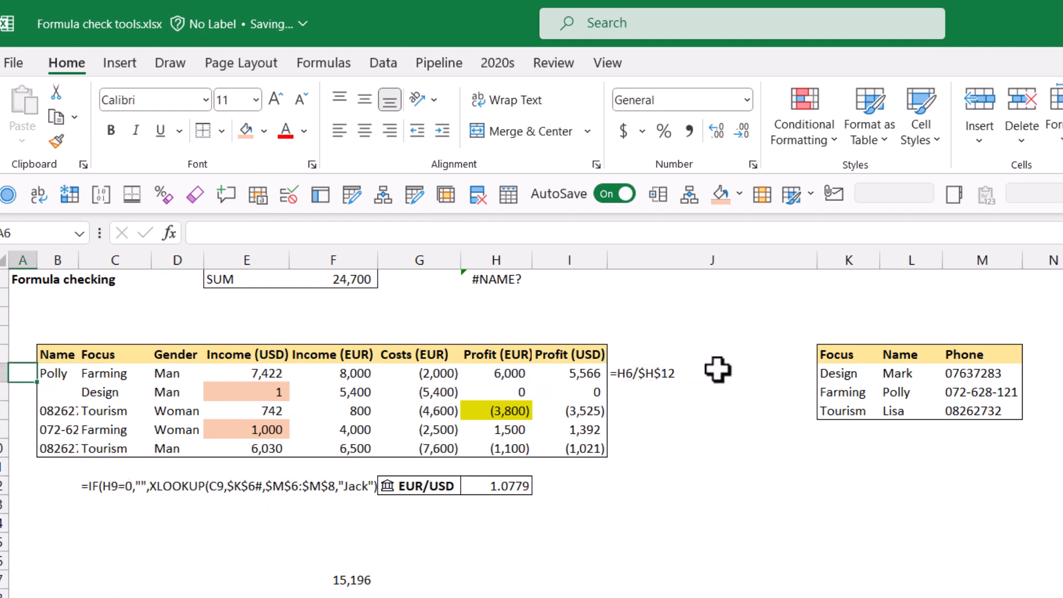
left_click_drag(37, 261, 40, 260)
double_click(40, 260)
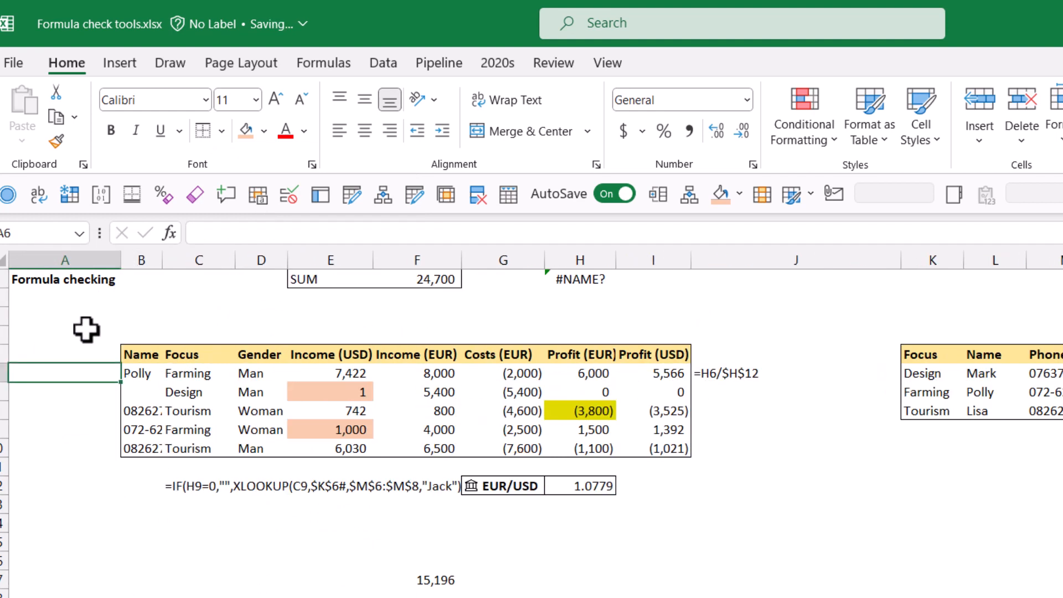
Step: Enter =ISFORMULA(B6) in A6 to check whether B6 contains a formula
type("=isfo")
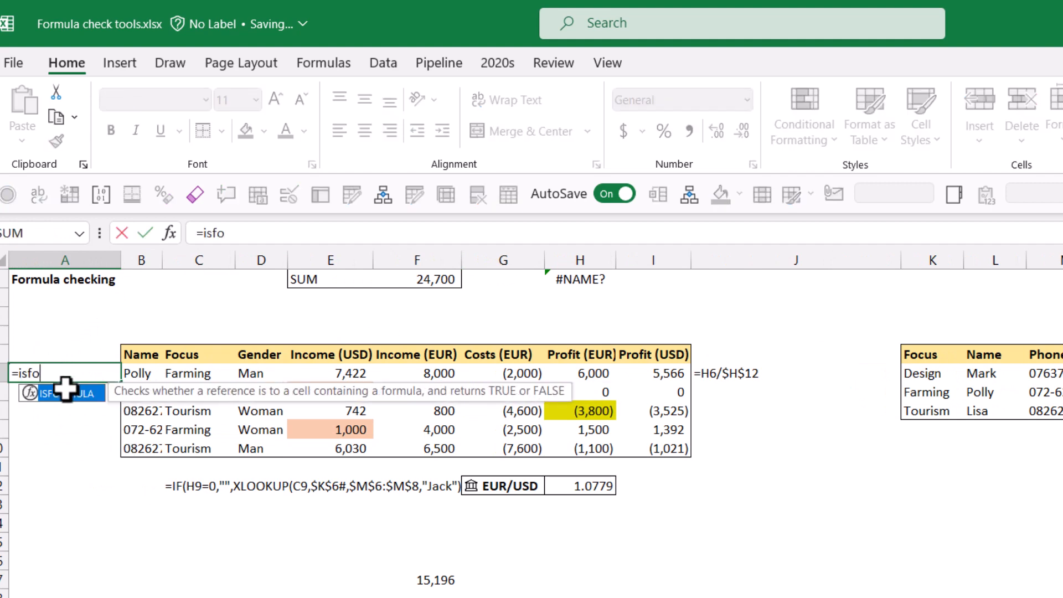
key("Tab")
key("Right")
type(")")
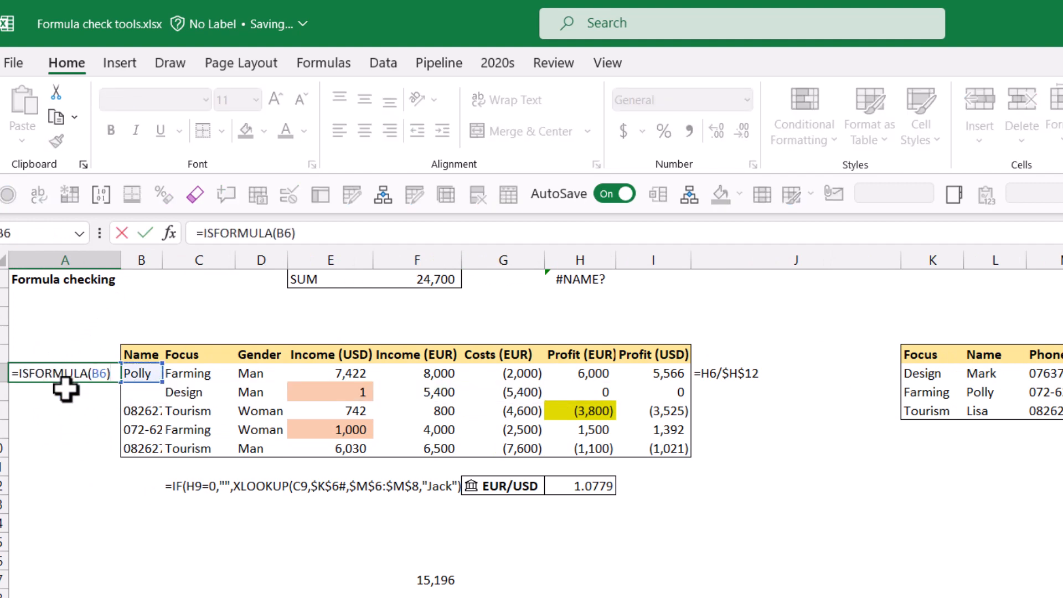
key("ctrl+Return")
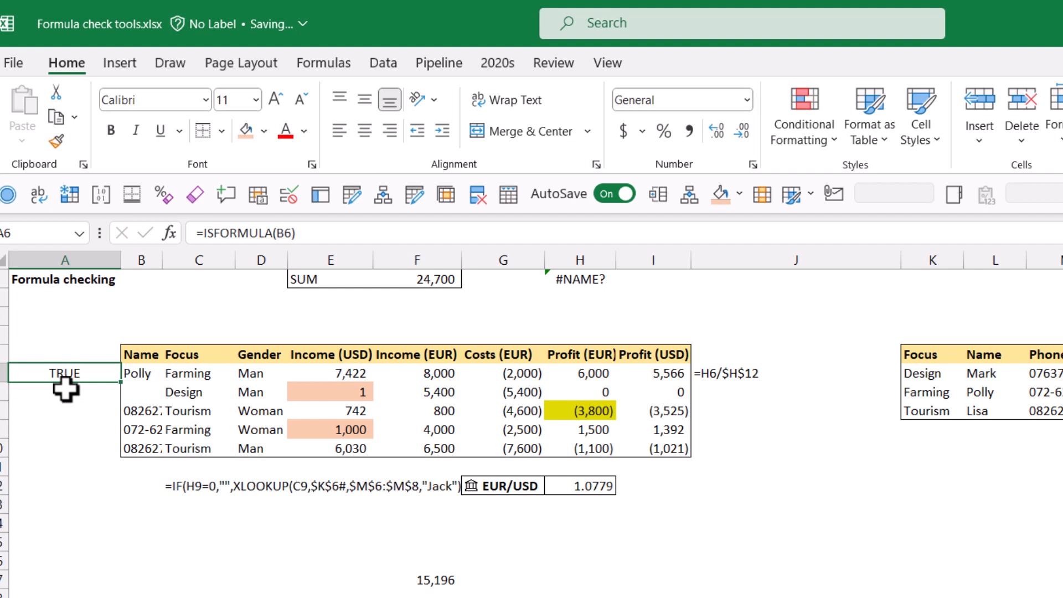
Step: Change A6's check to =ISFORMULA(E6) and fill it down to A10
key("Right")
key("F2")
key("Escape")
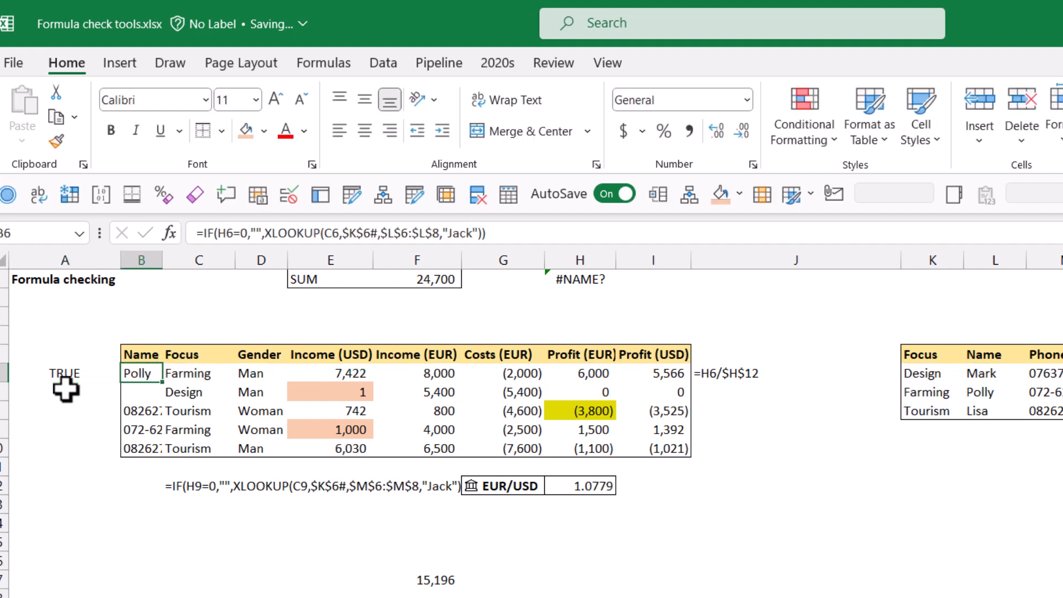
key("Left")
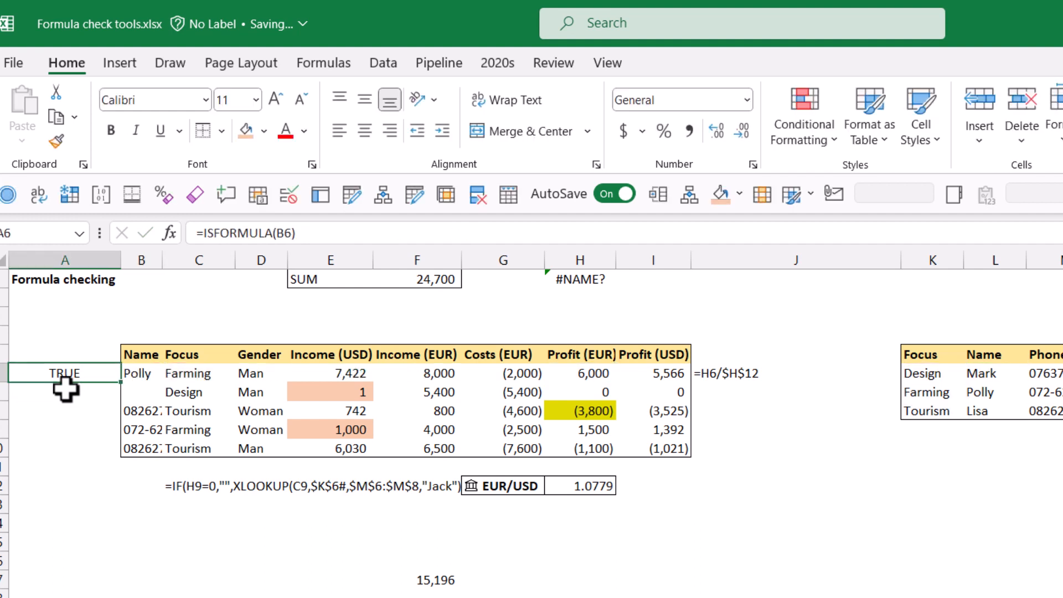
key("F2")
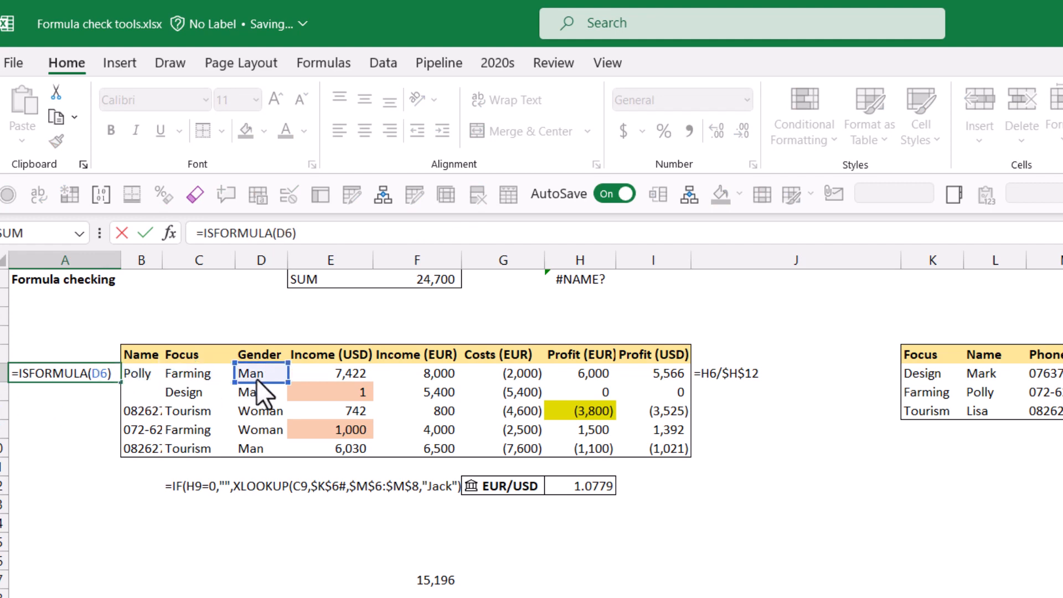
left_click(297, 378)
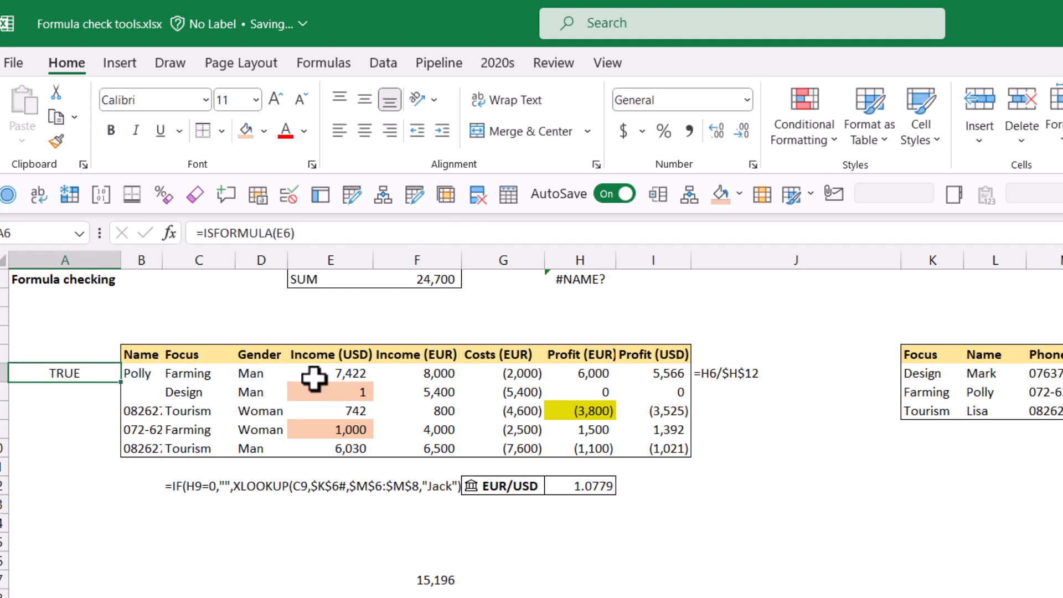
left_click_drag(121, 382, 111, 462)
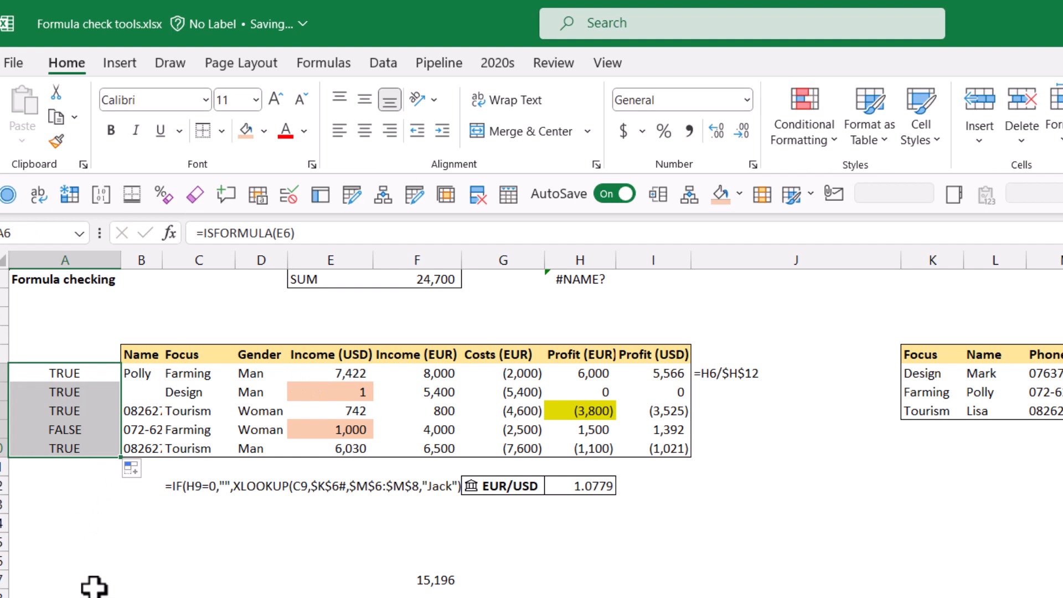
left_click(81, 430)
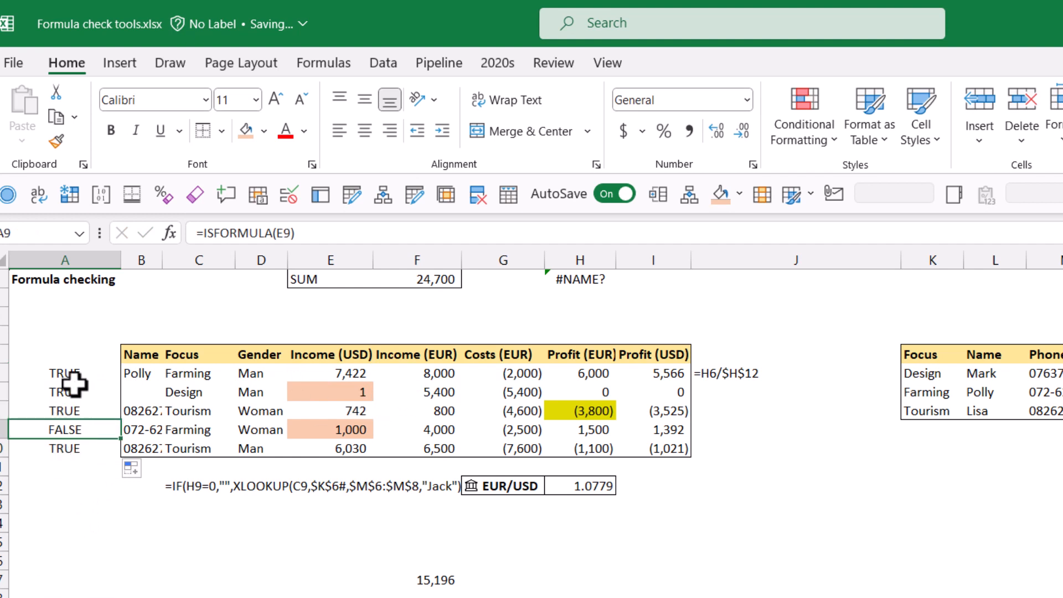
Step: Clear the contents of A6:A14
left_click_drag(76, 380, 74, 526)
key("Delete")
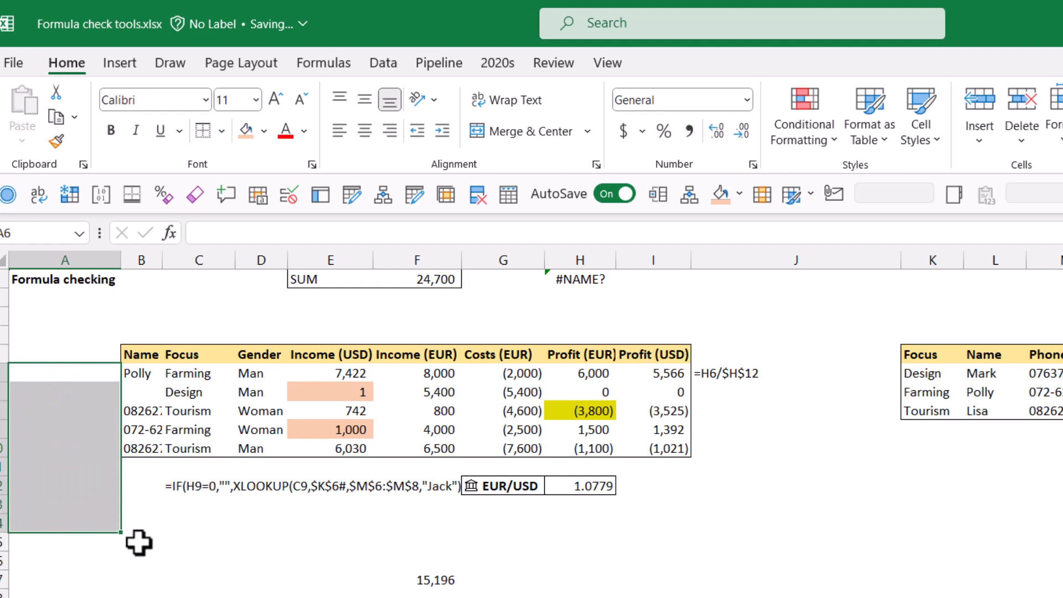
left_click(252, 543)
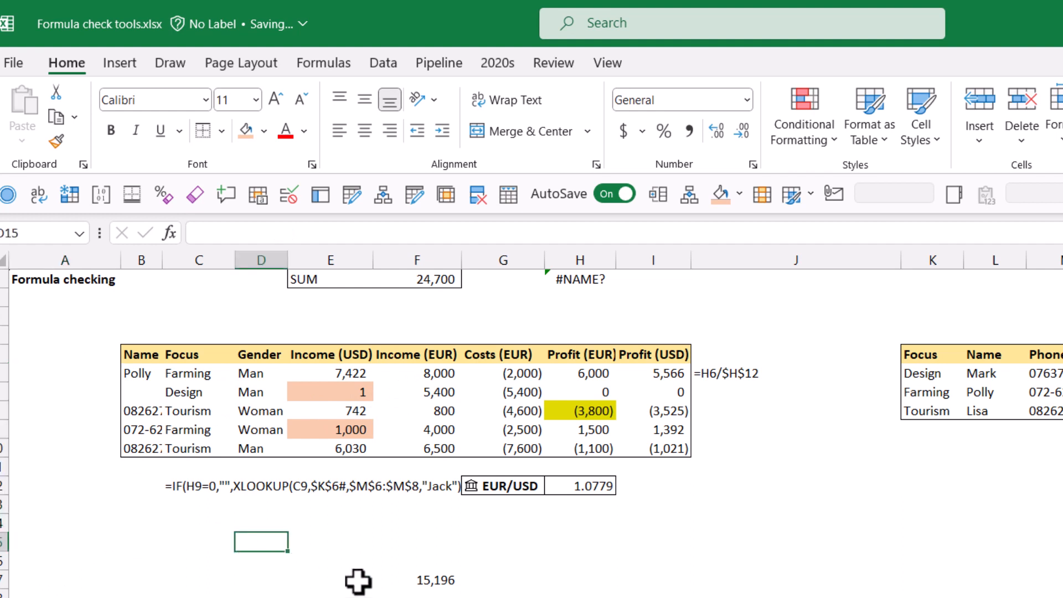
Step: Select the whole sheet and inspect the formulas in the Profit (USD) column
key("ctrl+a")
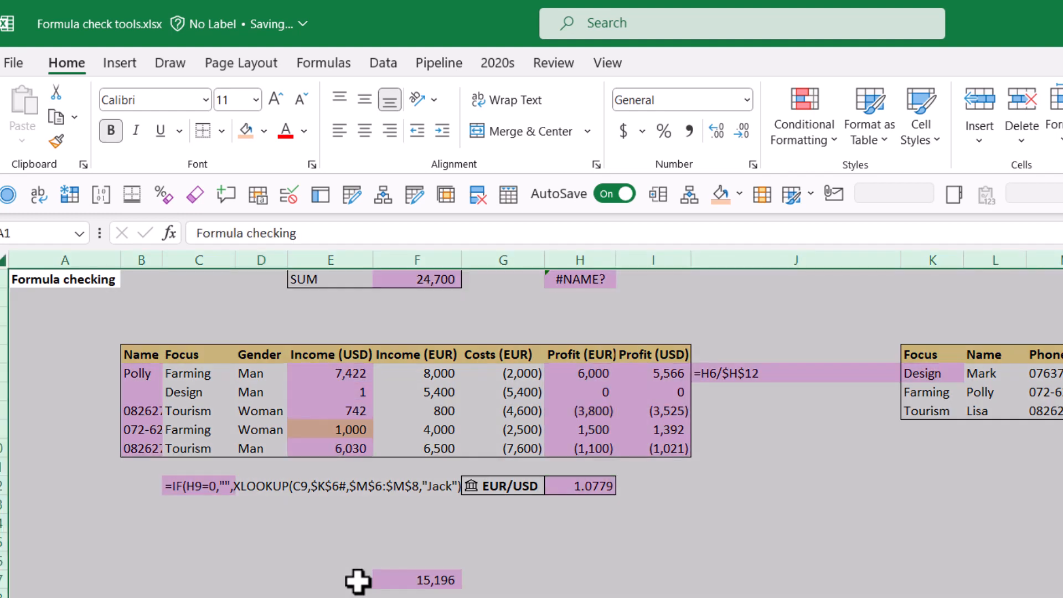
left_click(619, 580)
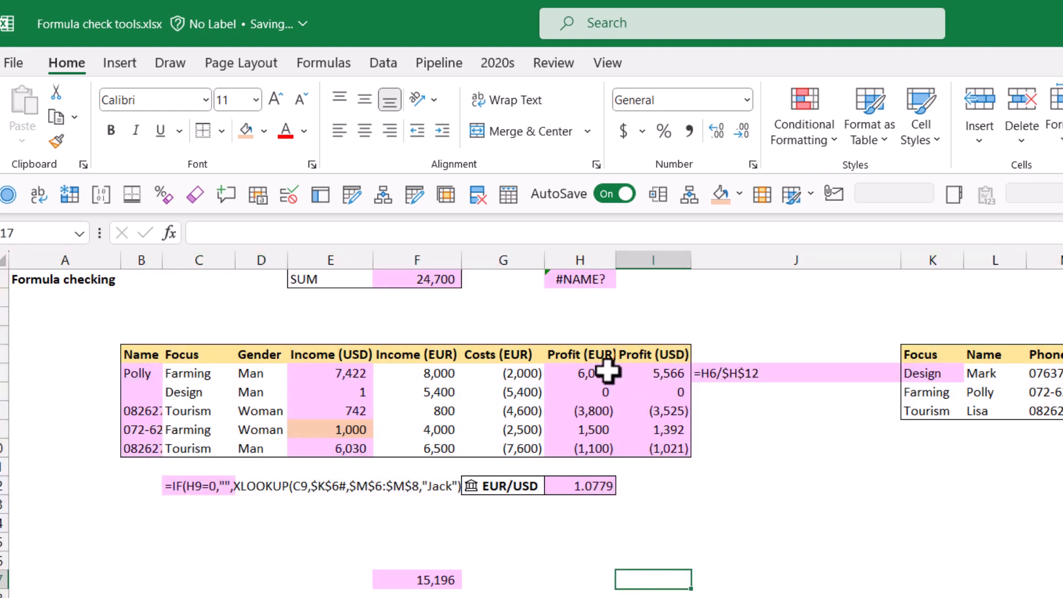
left_click(645, 372)
left_click(657, 449)
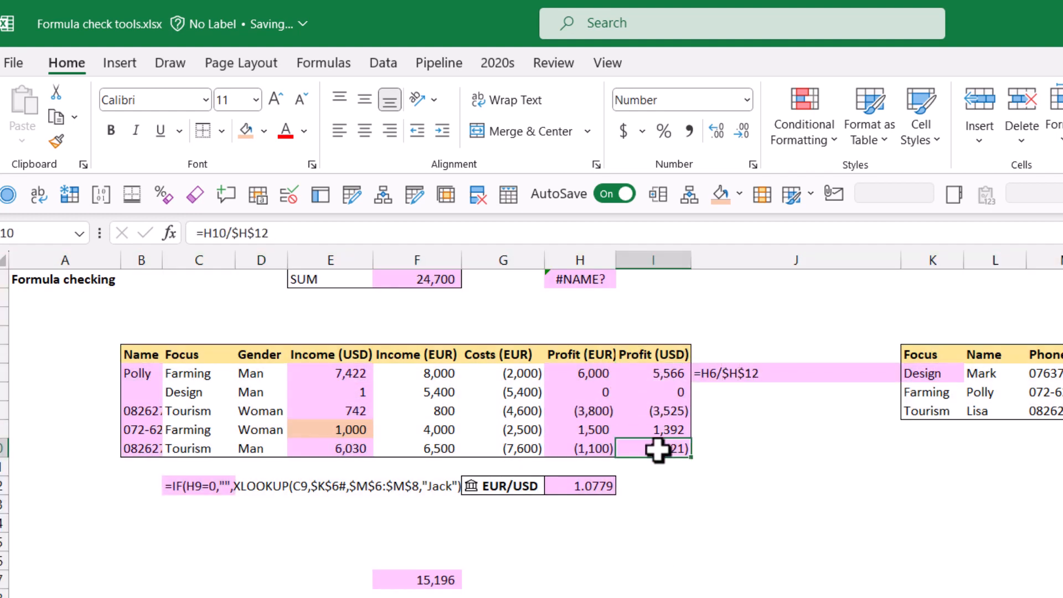
left_click(623, 410)
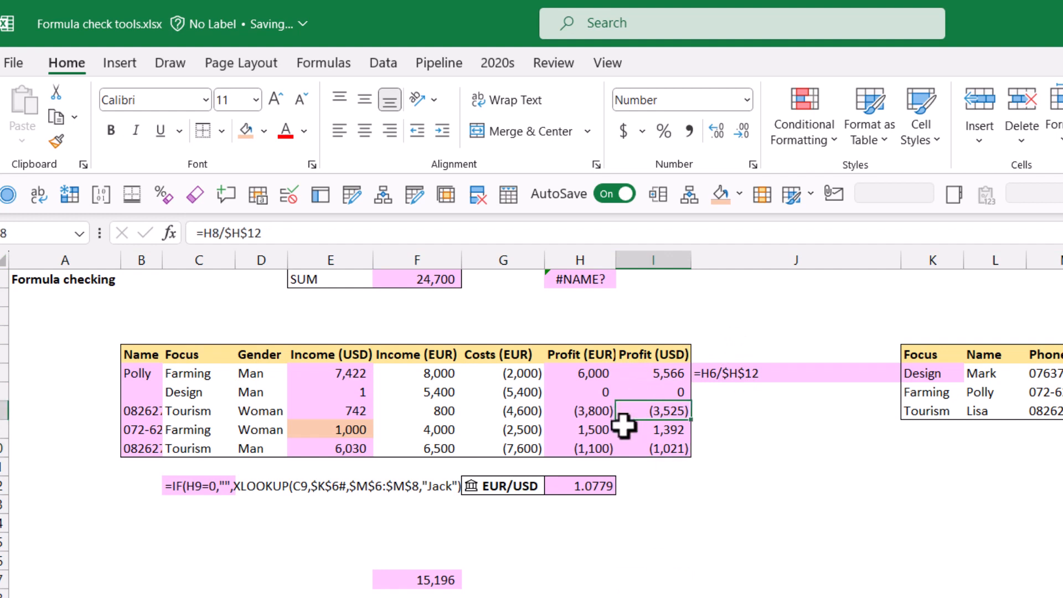
Step: Overwrite I8 with 782, then undo that entry and the preceding highlighting
type("782")
key("Return")
key("Up")
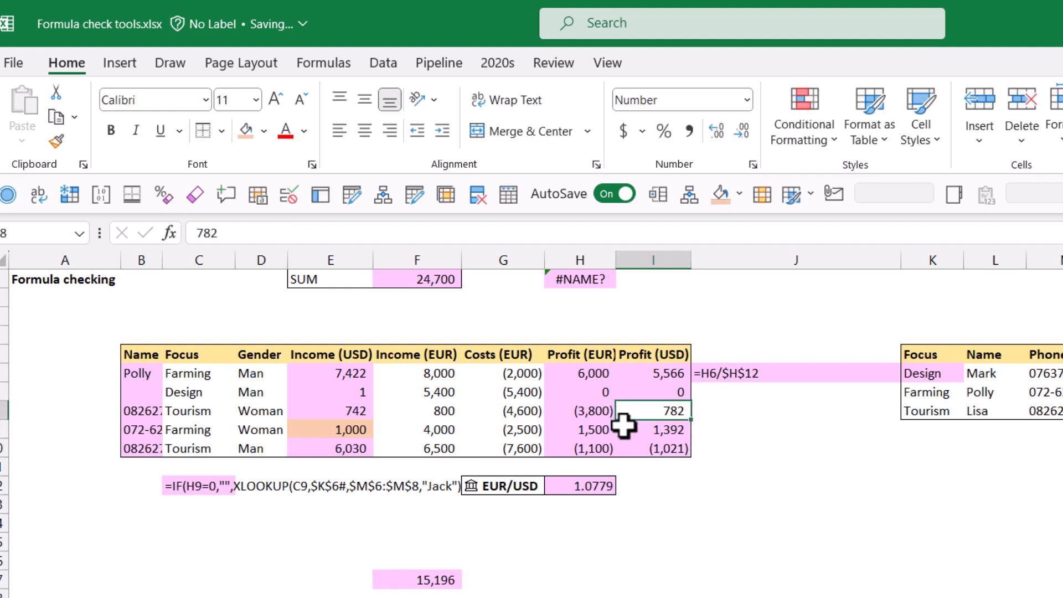
key("ctrl+z")
left_click(777, 460)
key("ctrl+z")
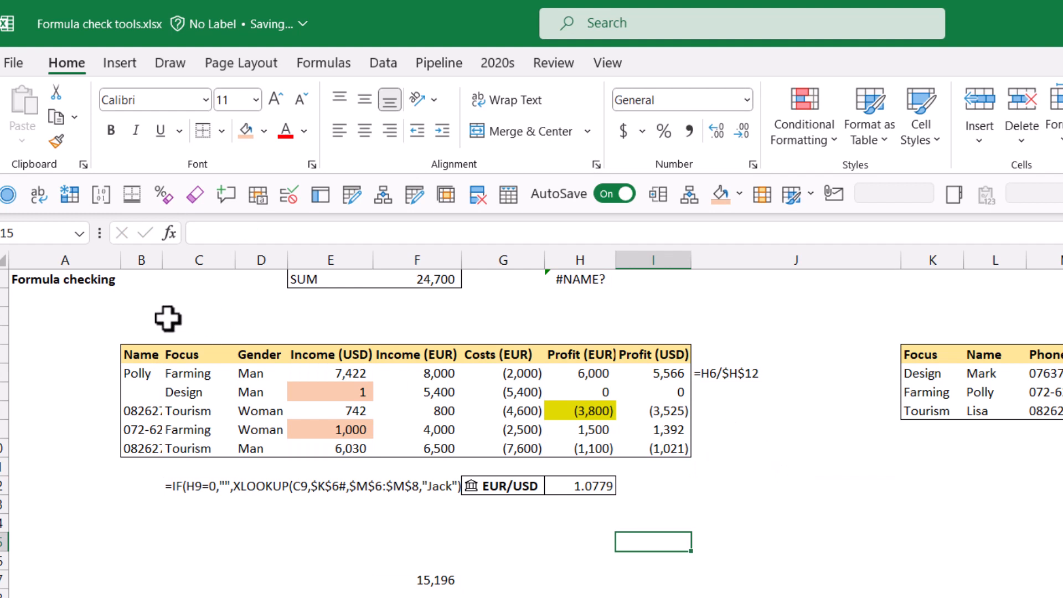
Step: Select the whole sheet and start a new conditional formatting rule using the formula =ISFORMULA($A$1)
left_click(52, 277)
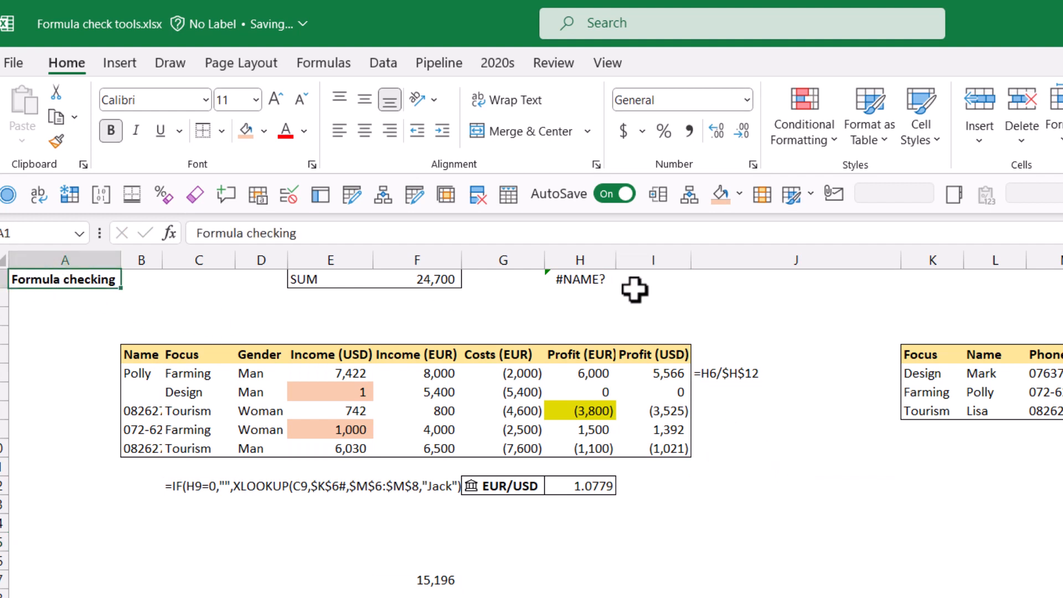
key("ctrl+a")
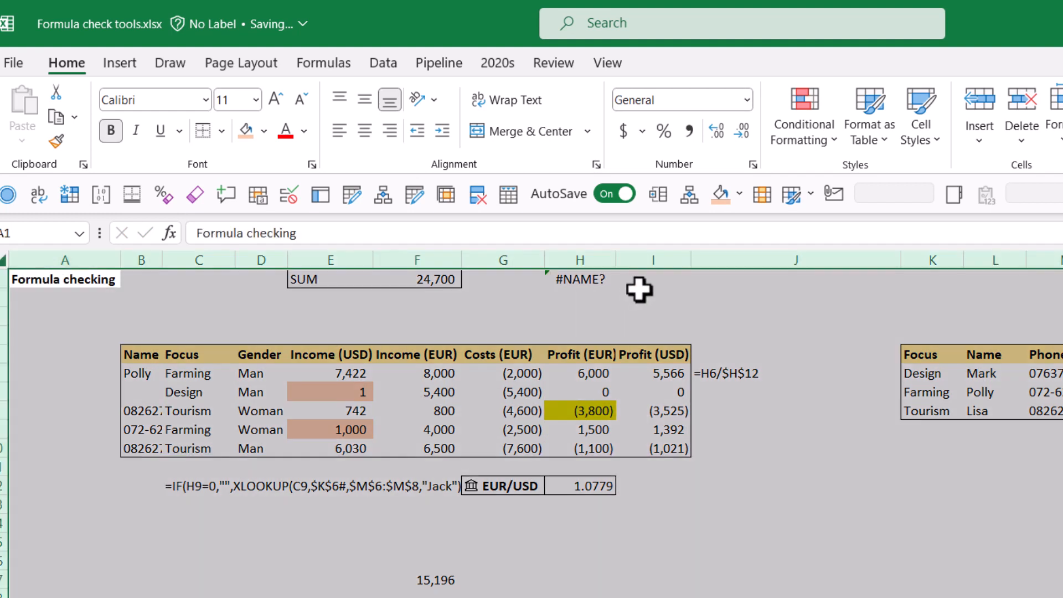
left_click(808, 114)
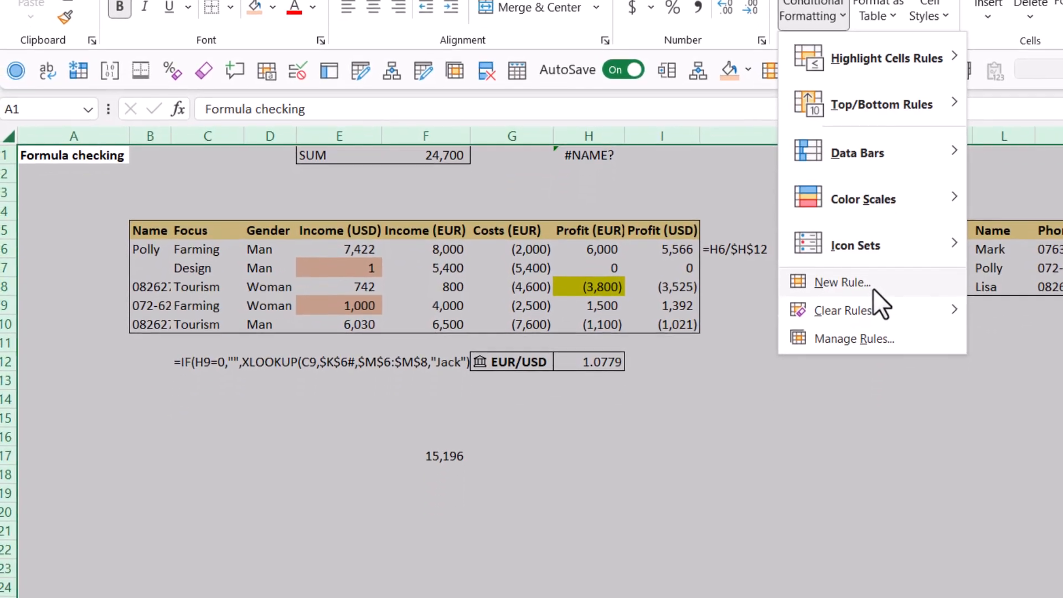
left_click(833, 406)
left_click(341, 365)
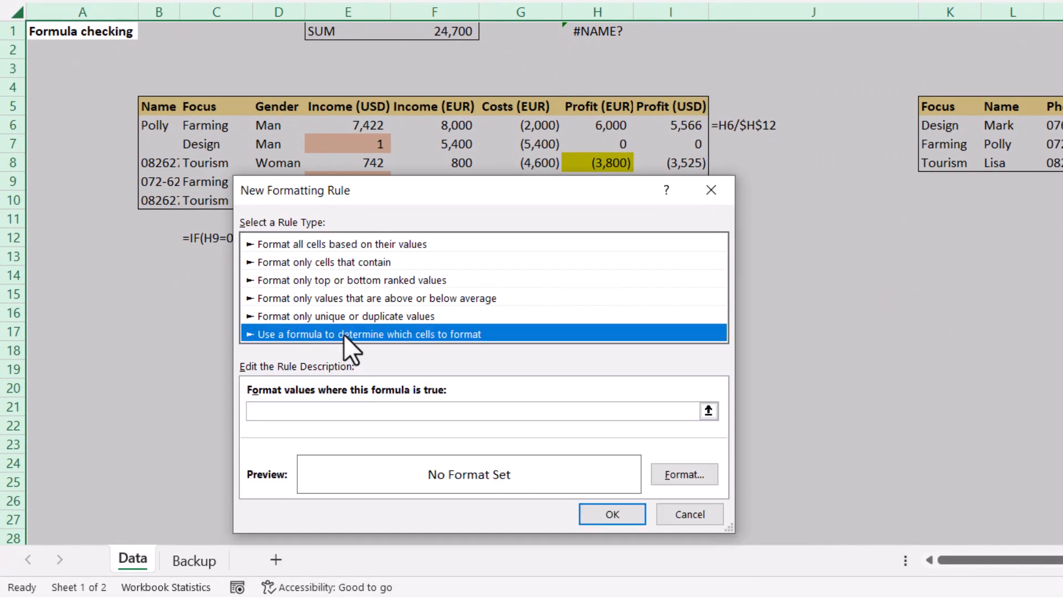
left_click(314, 444)
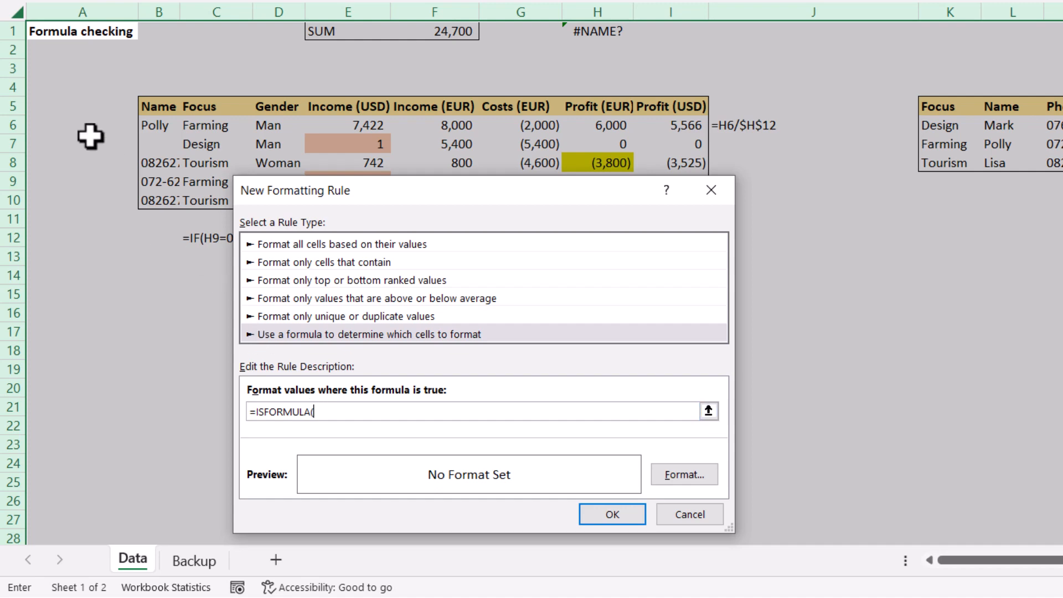
left_click(99, 31)
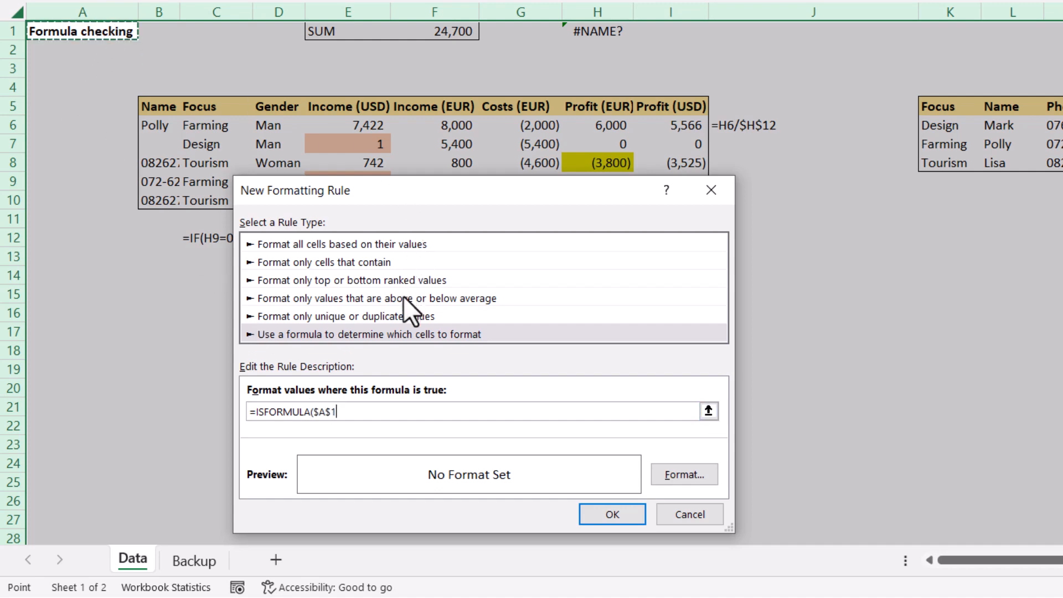
type(")")
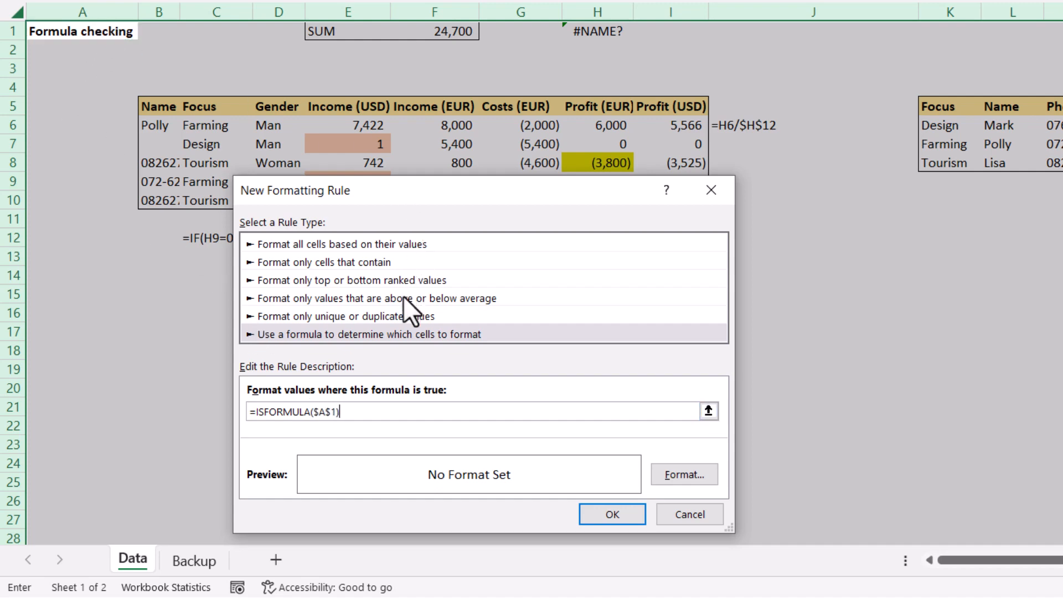
Step: Set the rule's format to a light blue fill
left_click(670, 476)
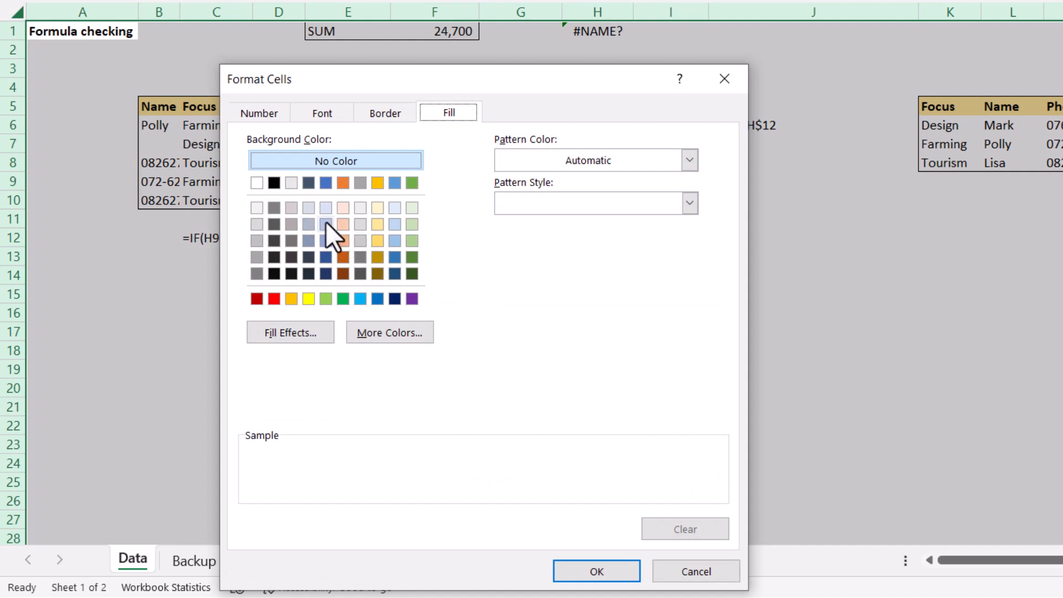
left_click(326, 224)
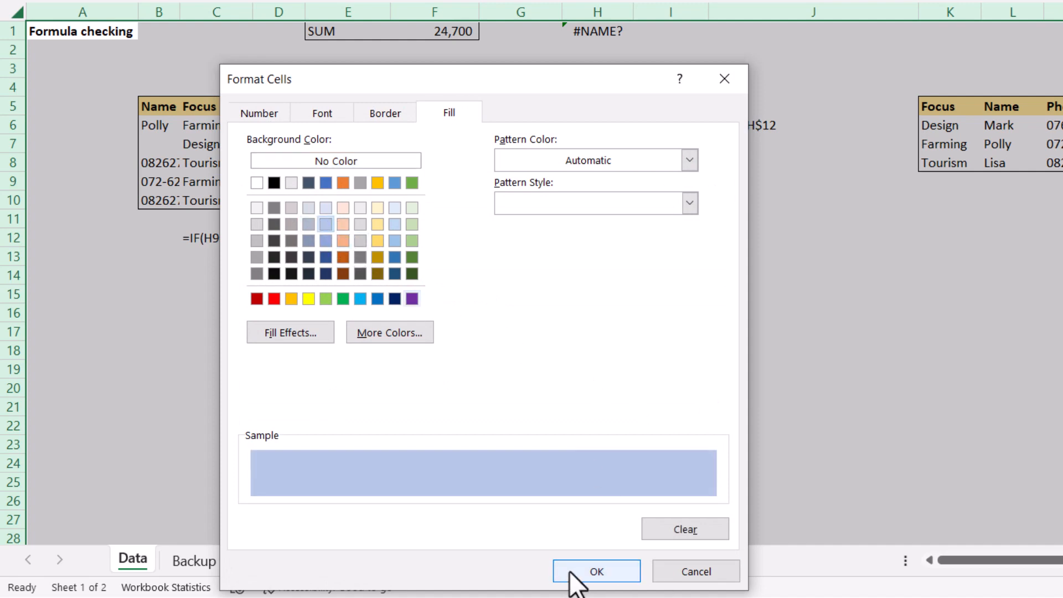
left_click(596, 572)
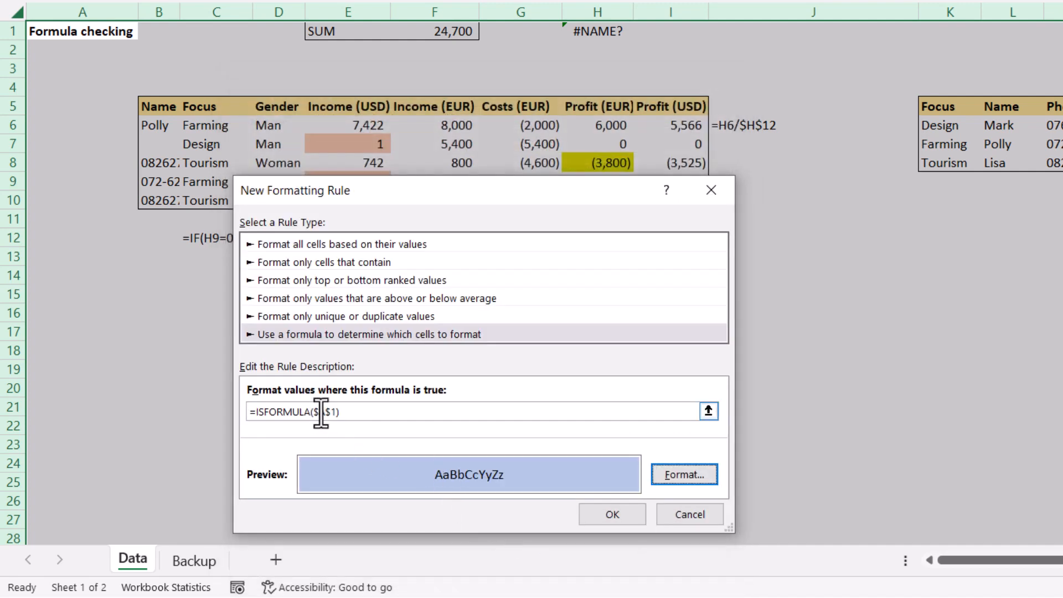
Step: Make the rule's reference relative as =ISFORMULA(A1) and apply the rule
left_click(348, 413)
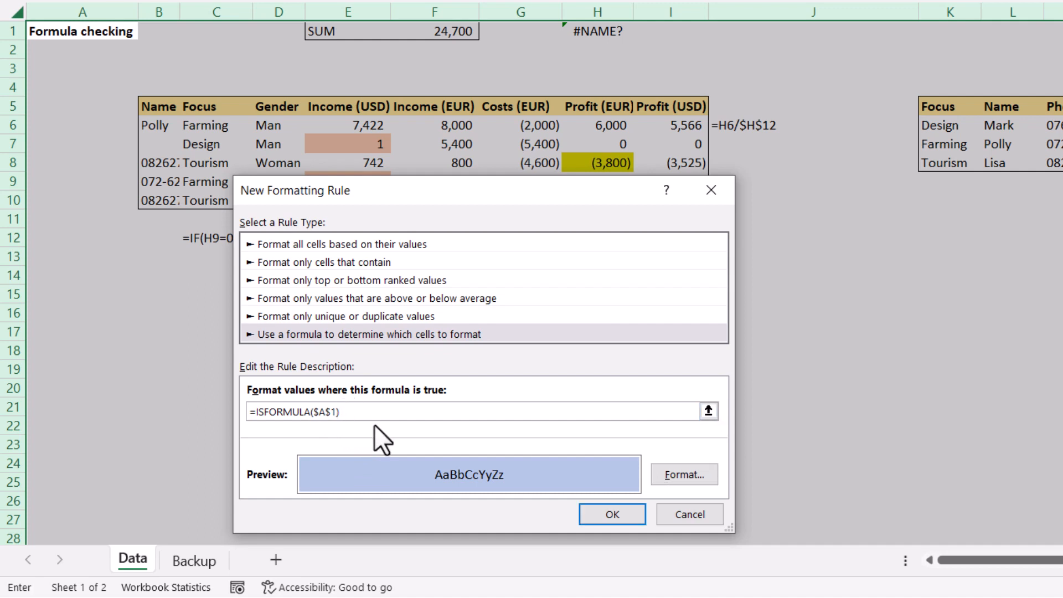
key("Left")
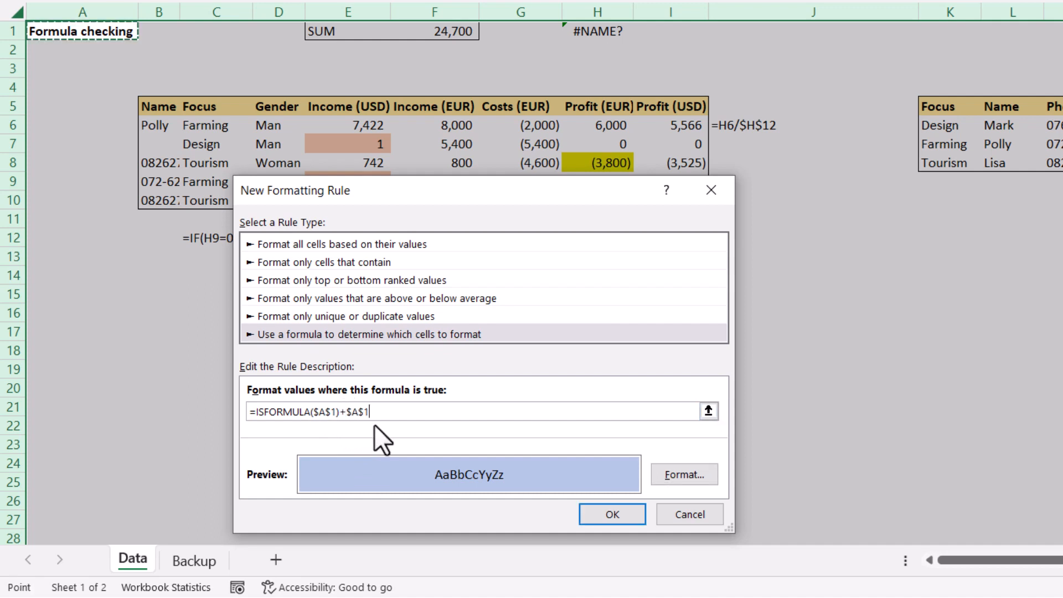
key("BackSpace")
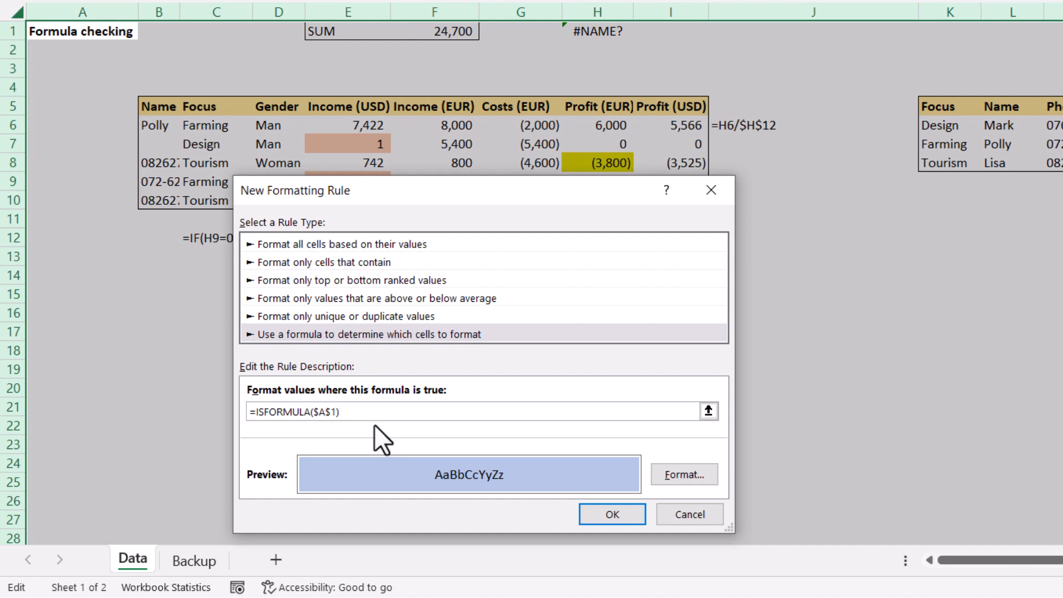
key("Left")
key("Left")
key("BackSpace")
key("Left")
key("BackSpace")
left_click(628, 517)
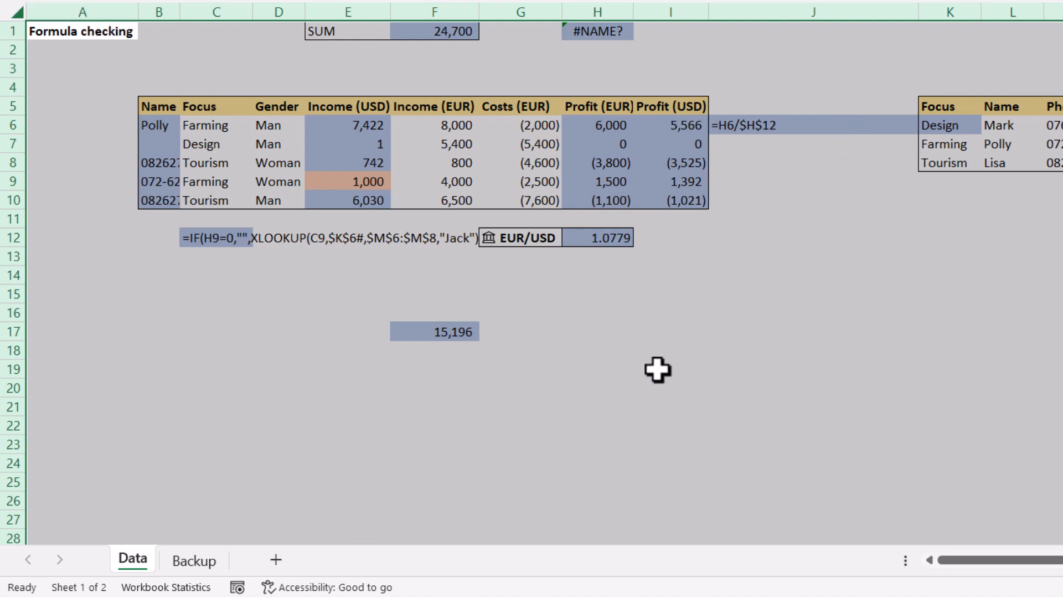
Step: With H15 active, add another formula rule =ISFORMULA(A1) with a light yellow fill
left_click(644, 304)
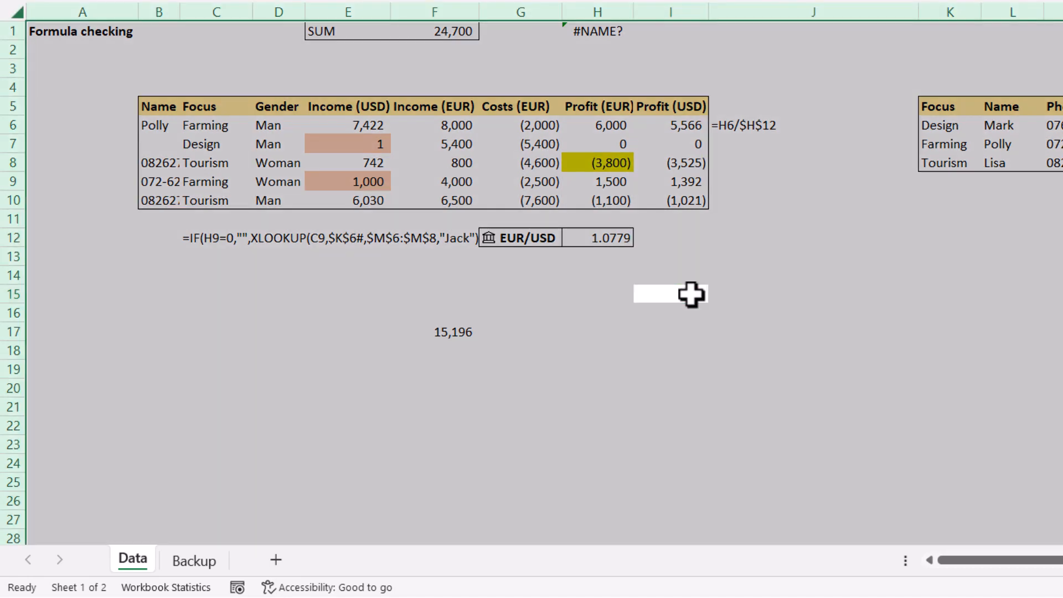
left_click(815, 1)
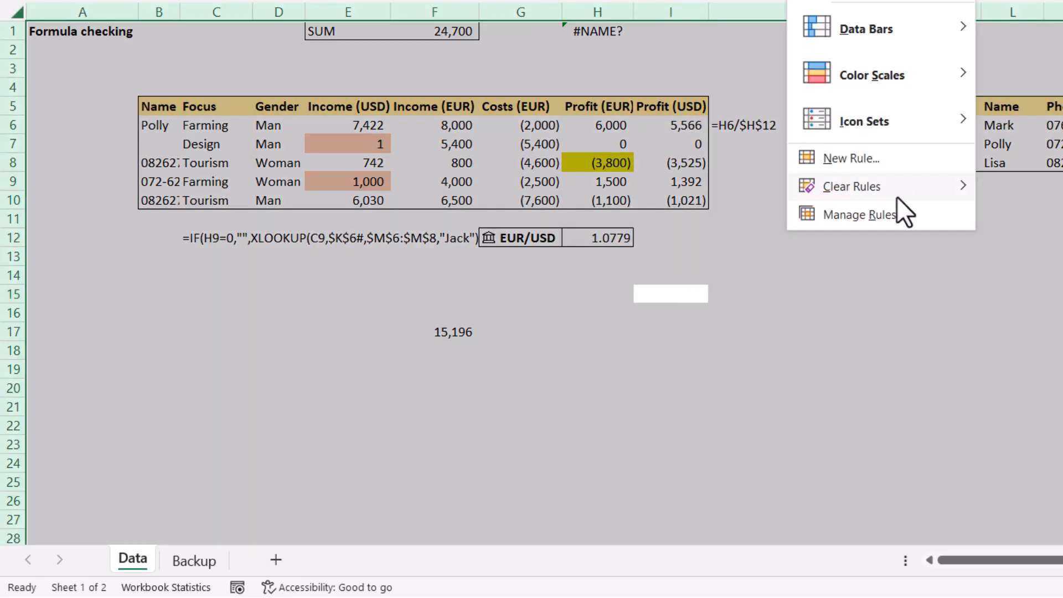
left_click(888, 161)
left_click(354, 315)
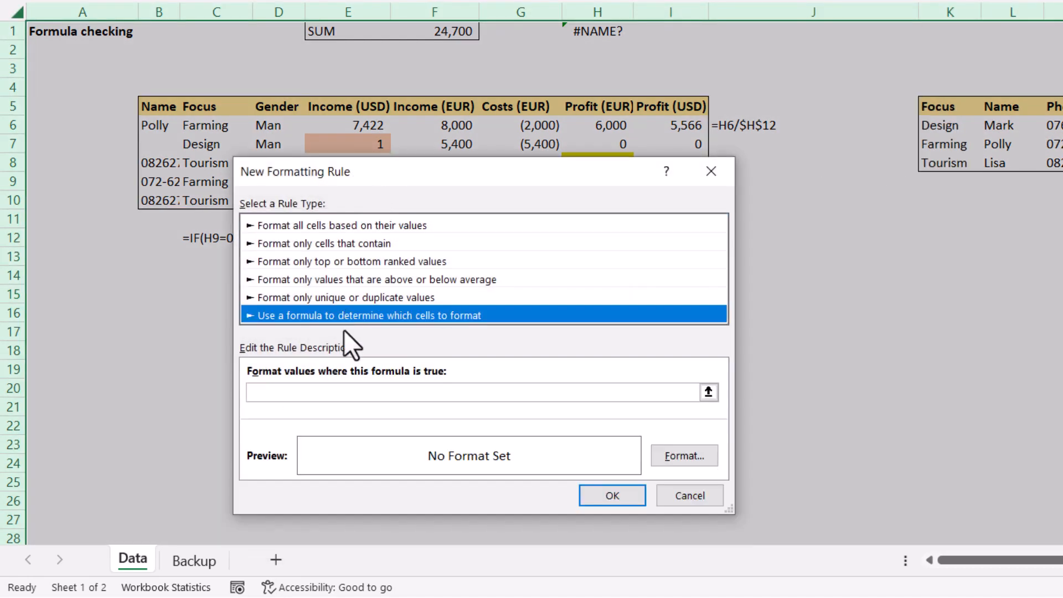
left_click(339, 390)
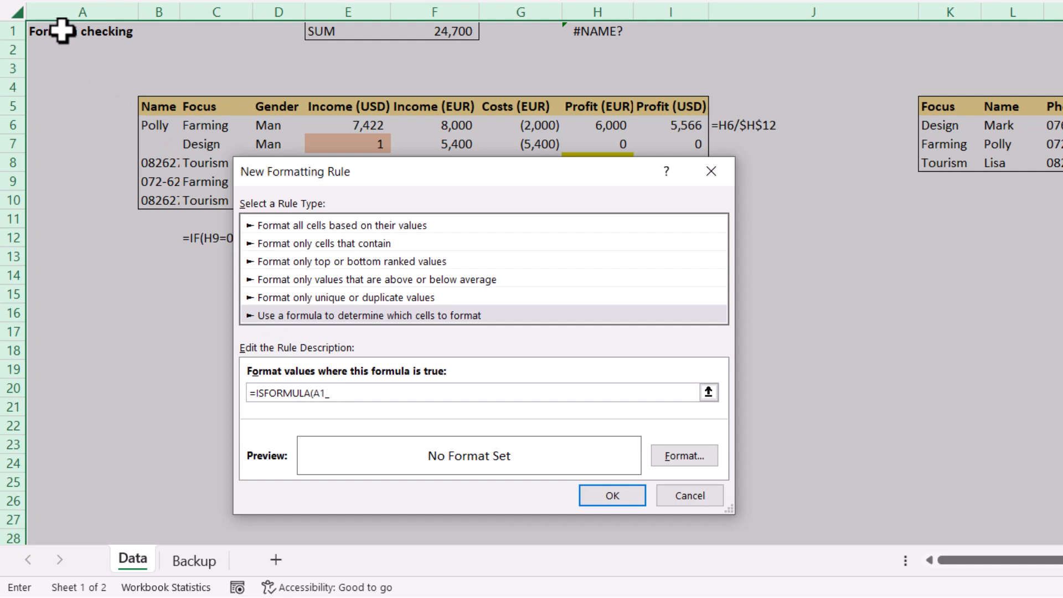
left_click(687, 458)
left_click(378, 217)
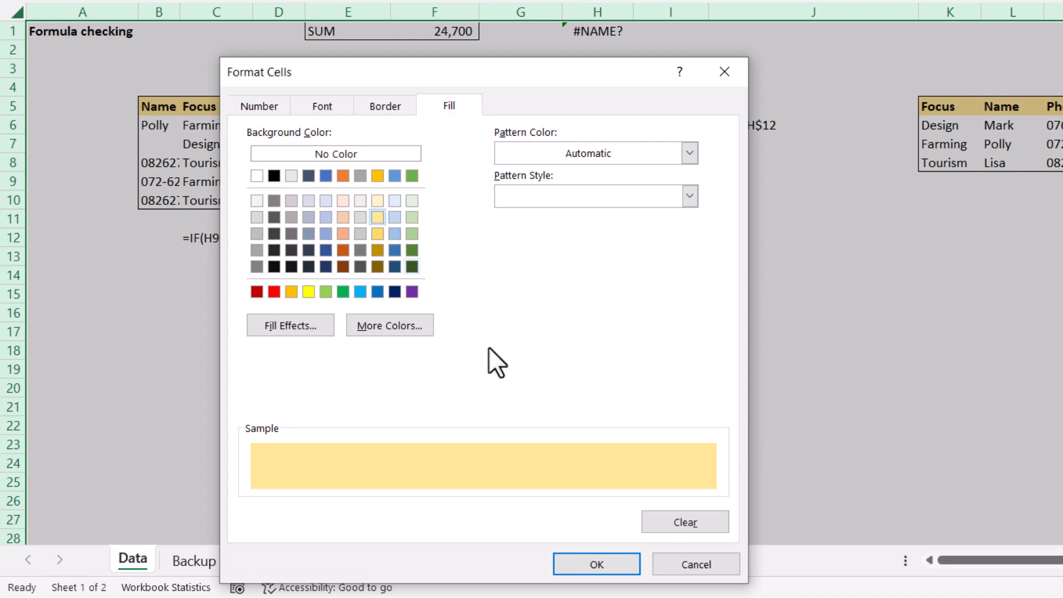
left_click(601, 548)
left_click(595, 559)
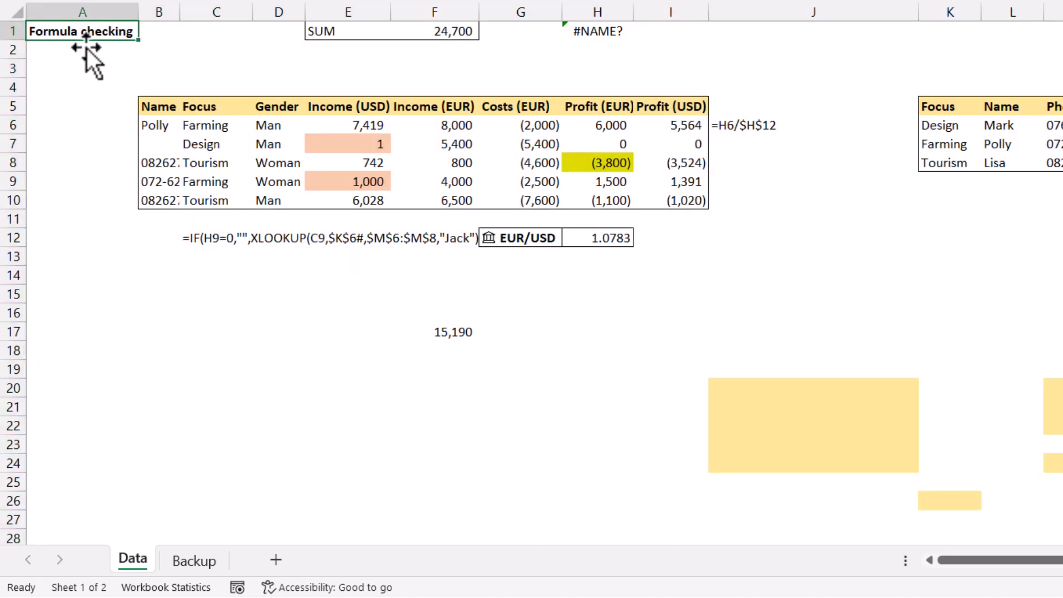
left_click(299, 295)
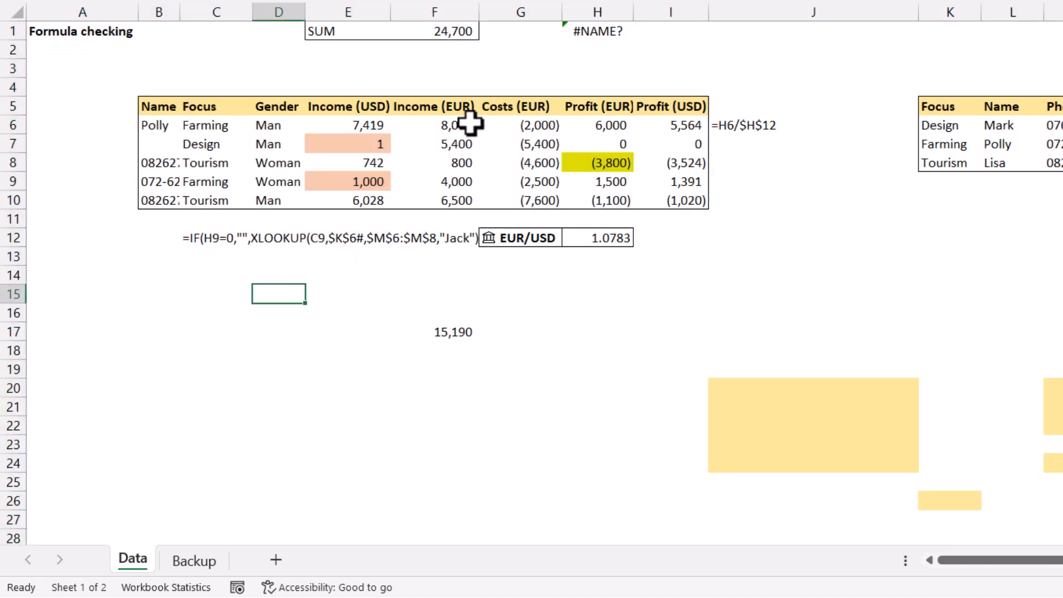
Step: Select a few different cells to examine how the formula highlighting responds to the active cell
left_click(779, 288)
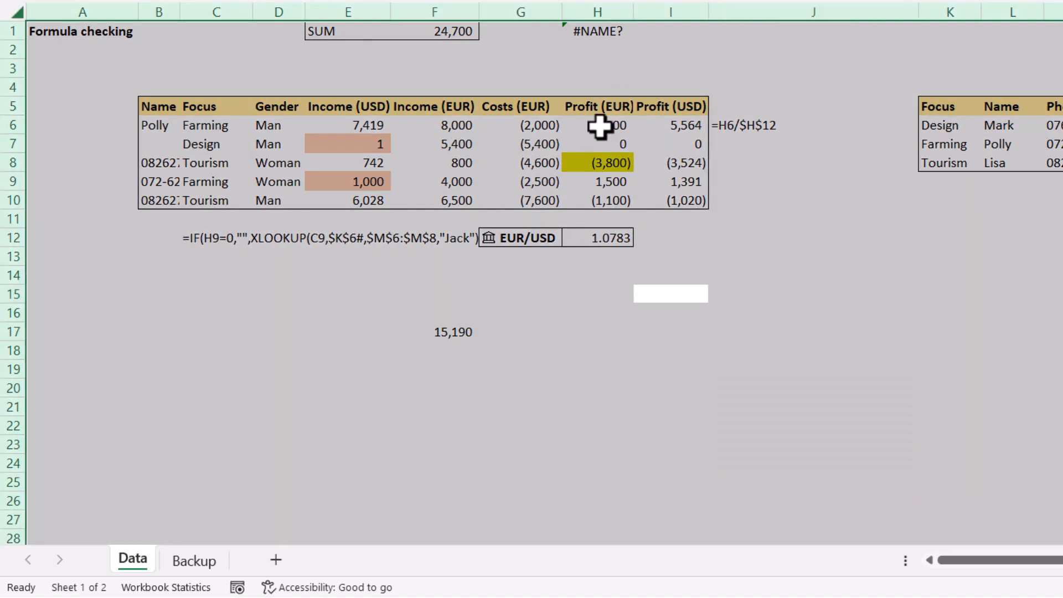
left_click(545, 144)
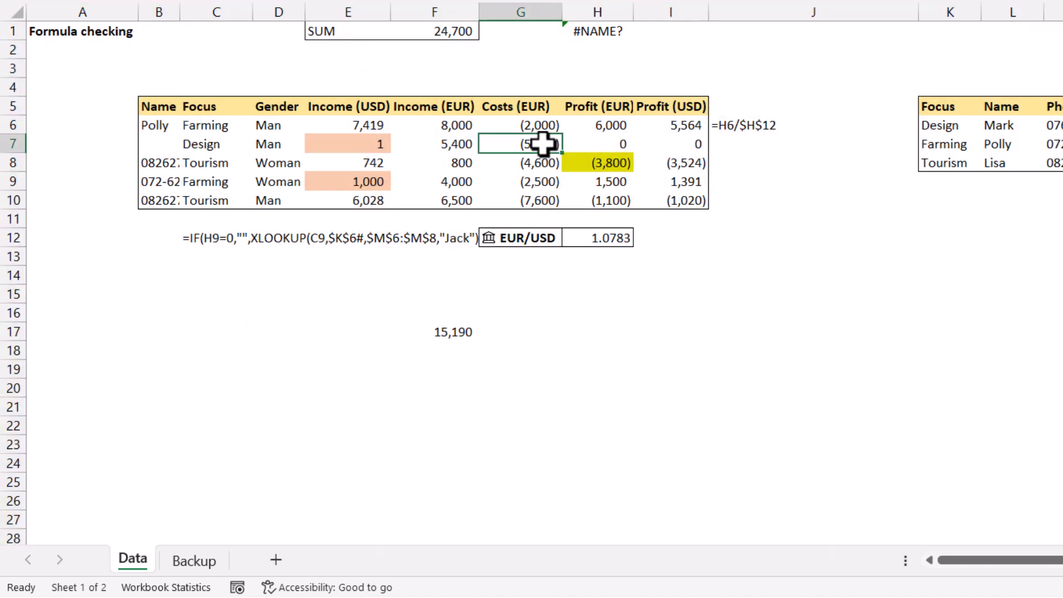
left_click(538, 125)
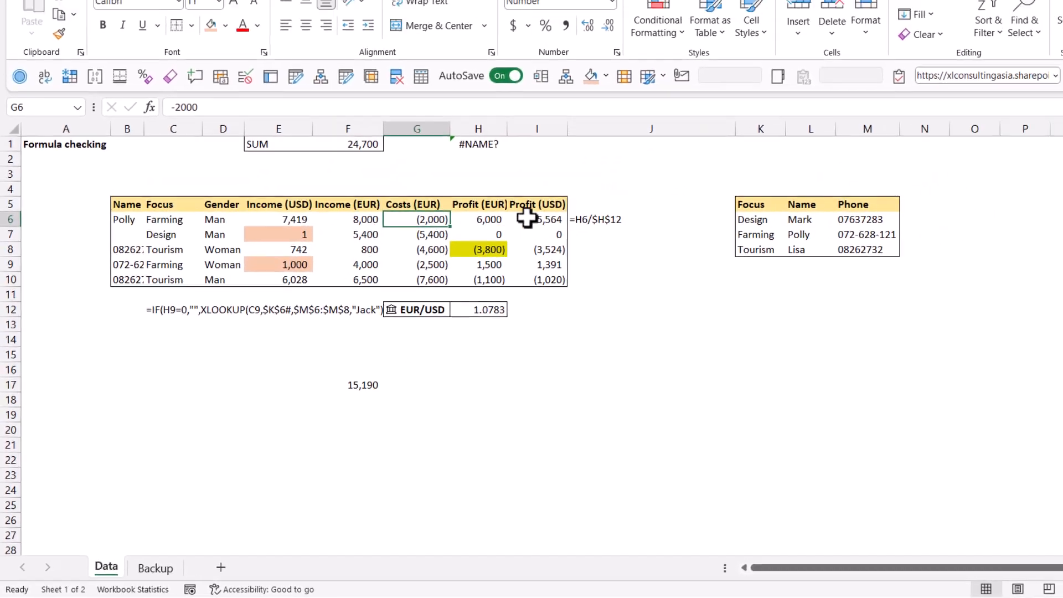
Step: Trace the dependents of the Profit (USD) cells I6:I8, then trace the precedents of I8
left_click_drag(539, 221, 551, 278)
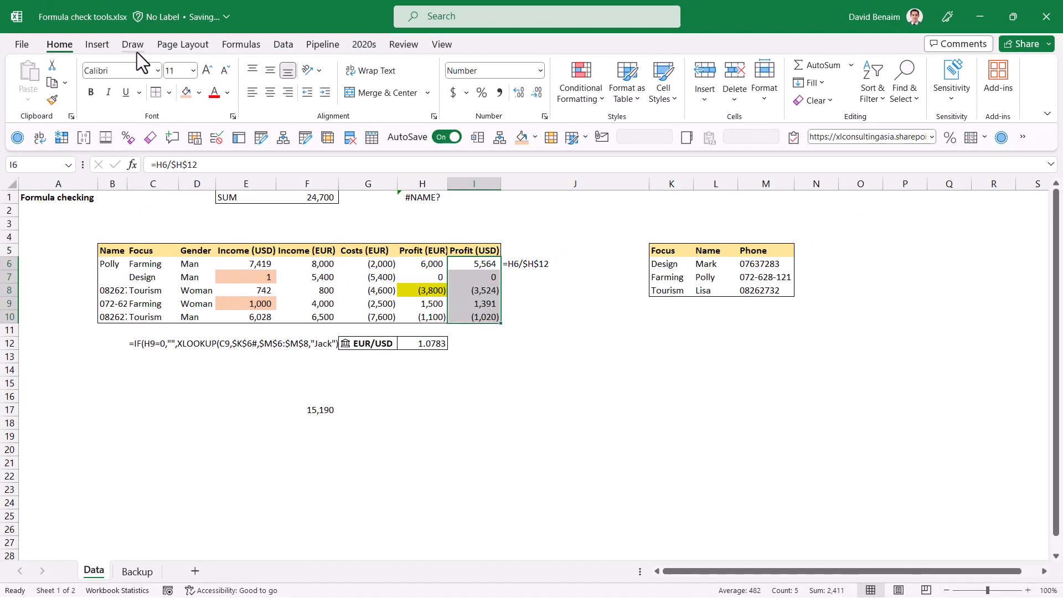
left_click(242, 44)
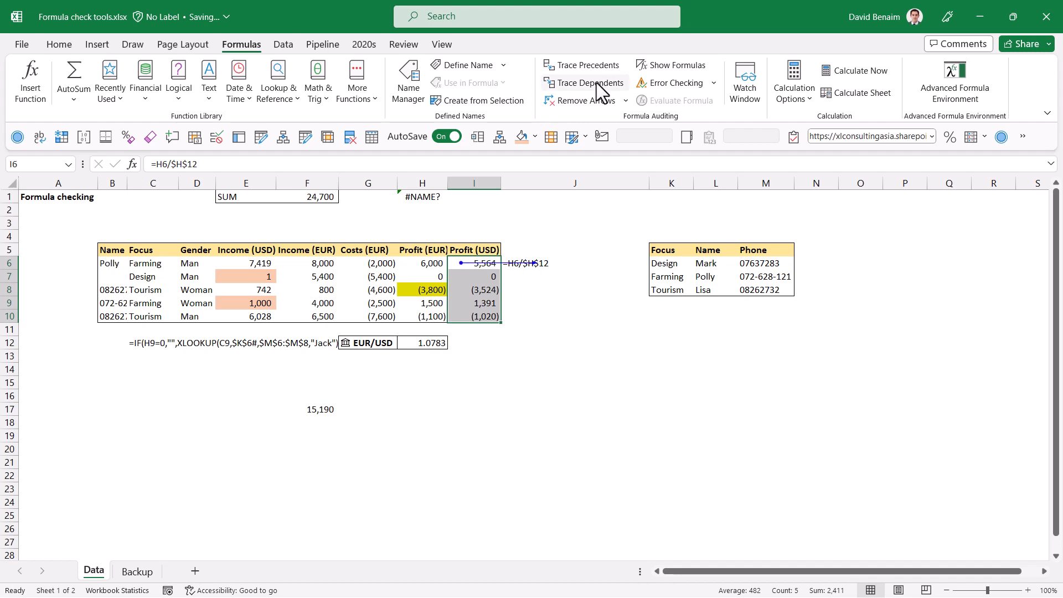
left_click(483, 291)
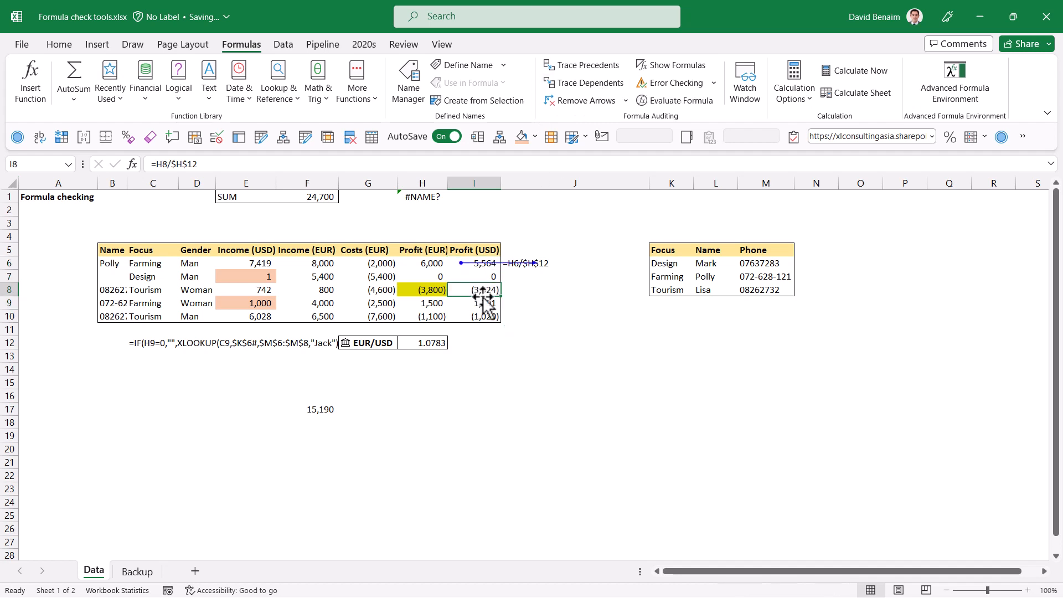
left_click_drag(482, 289, 483, 264)
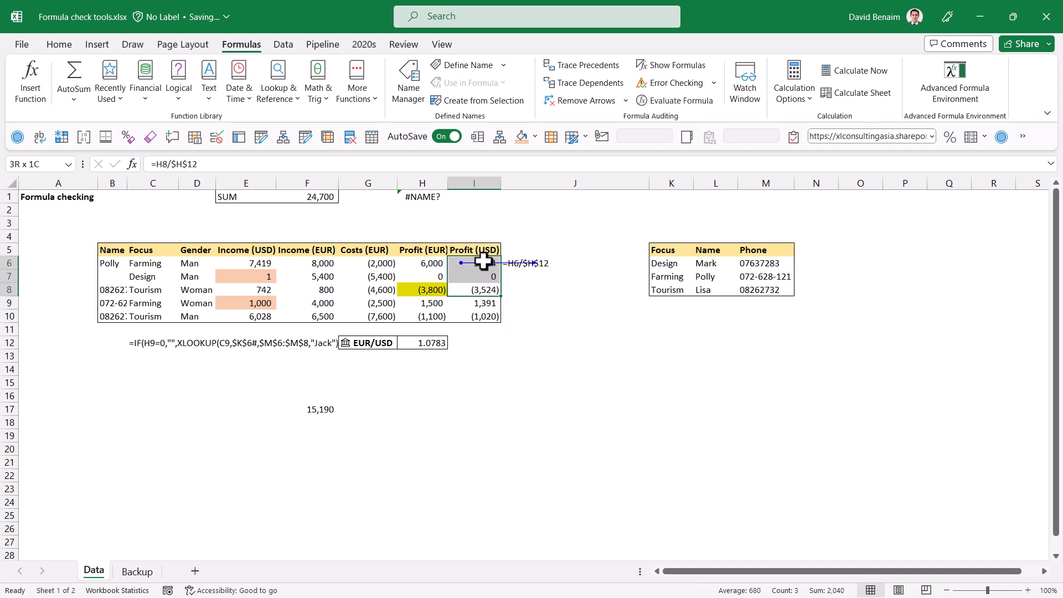
left_click(589, 85)
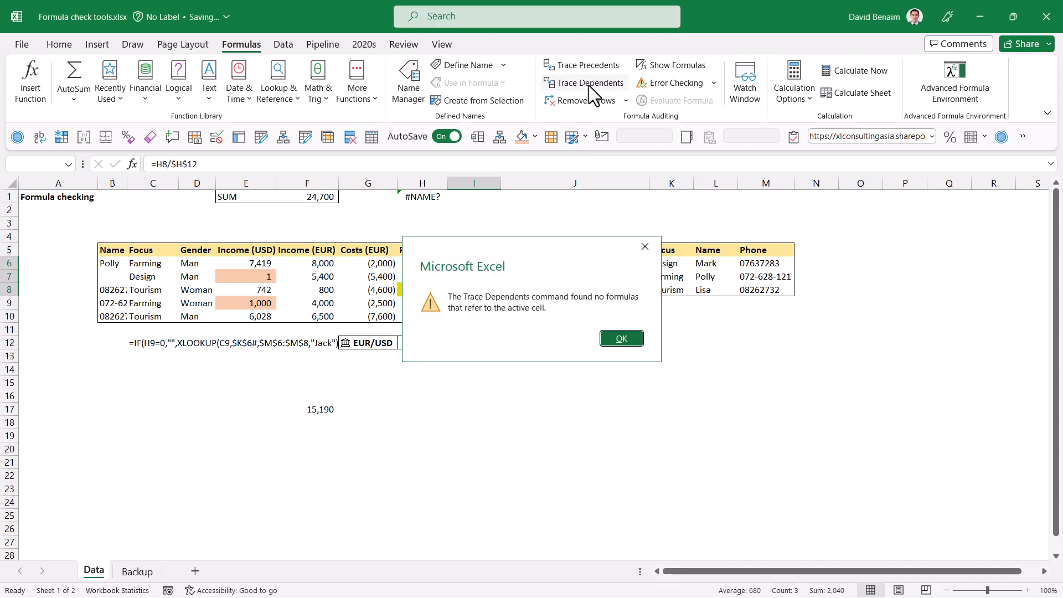
key("Return")
left_click(589, 68)
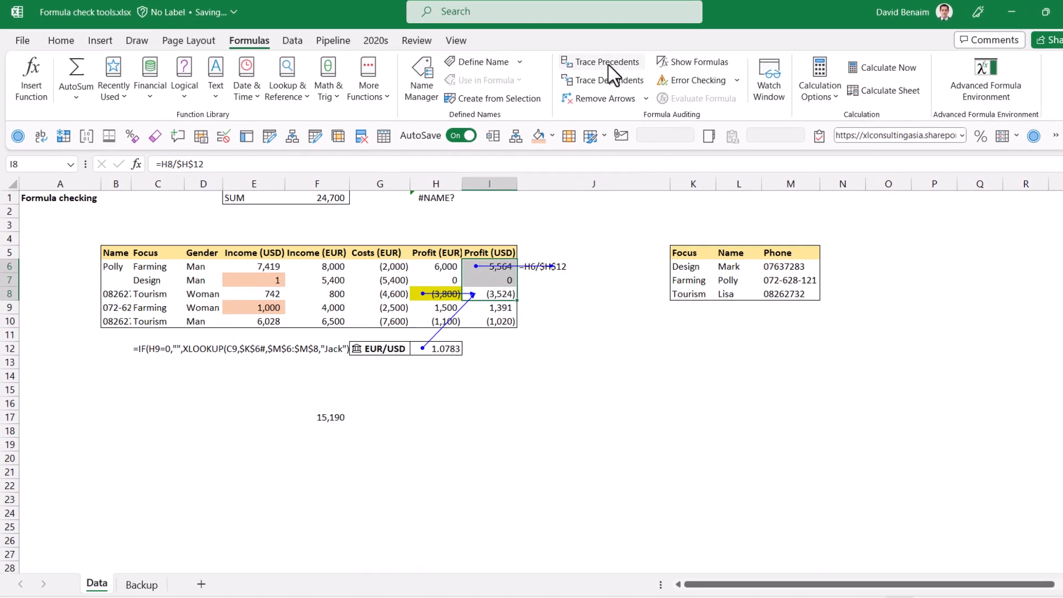
left_click(593, 293)
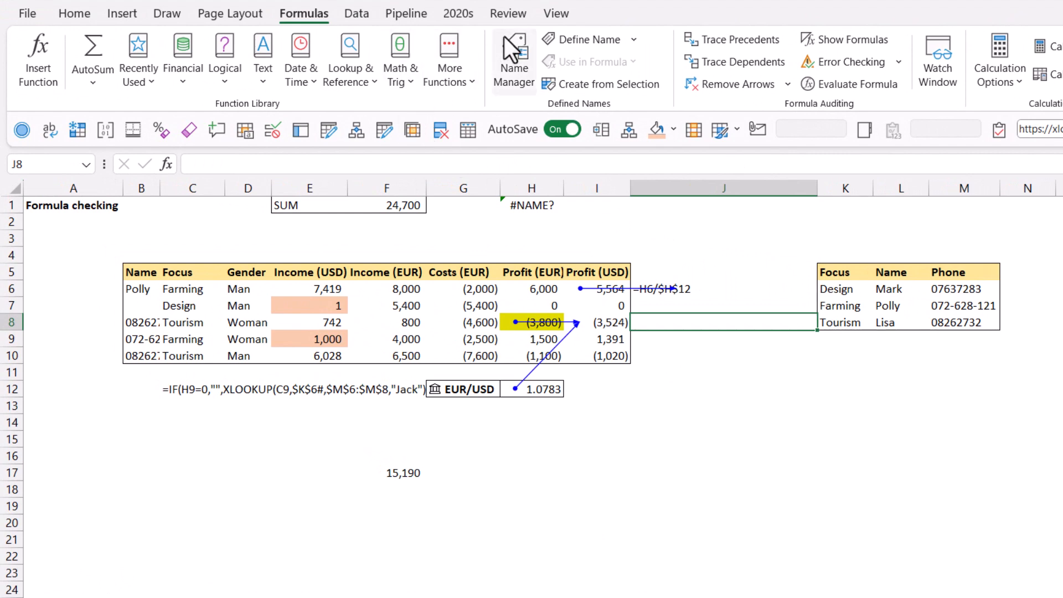
Step: Open Workbook Statistics to review the sheet and workbook formula counts, then close it
left_click(508, 14)
left_click(150, 52)
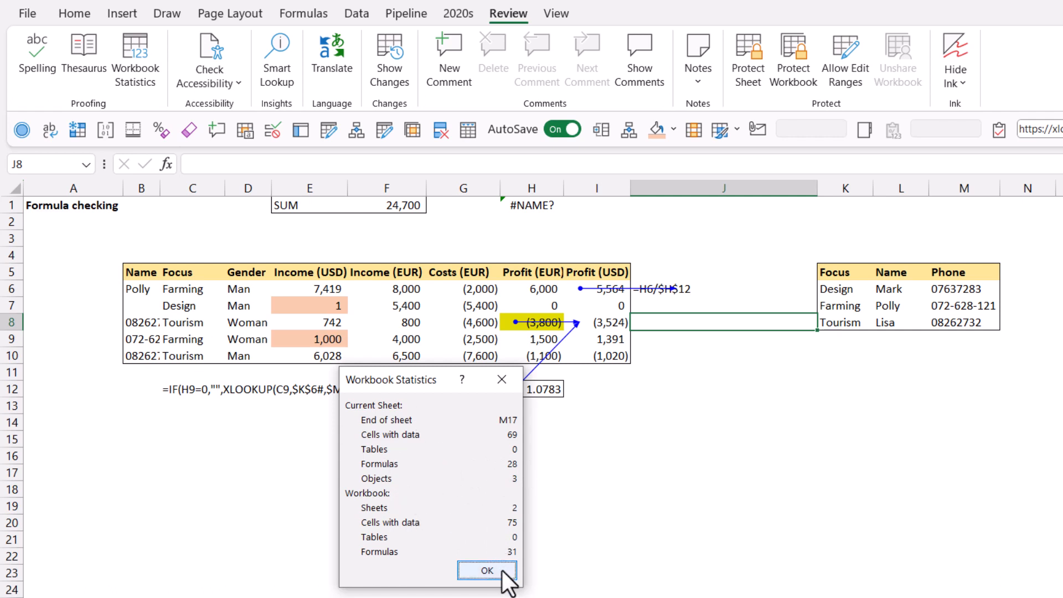
left_click(509, 387)
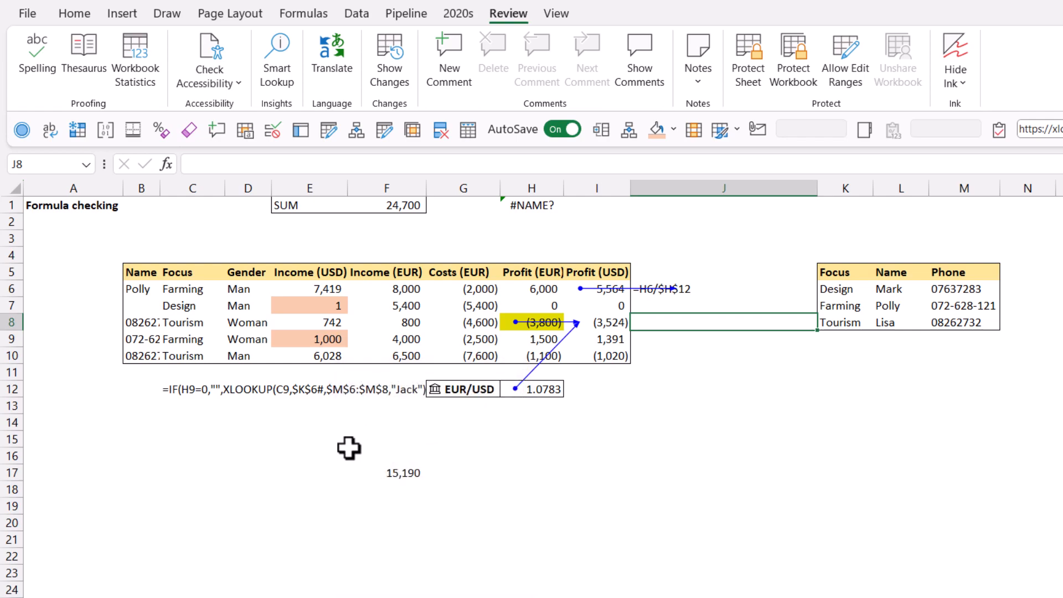
Step: From cell E17, open Go To Special and explore its Data validation, Precedents and Dependents options
left_click(294, 469)
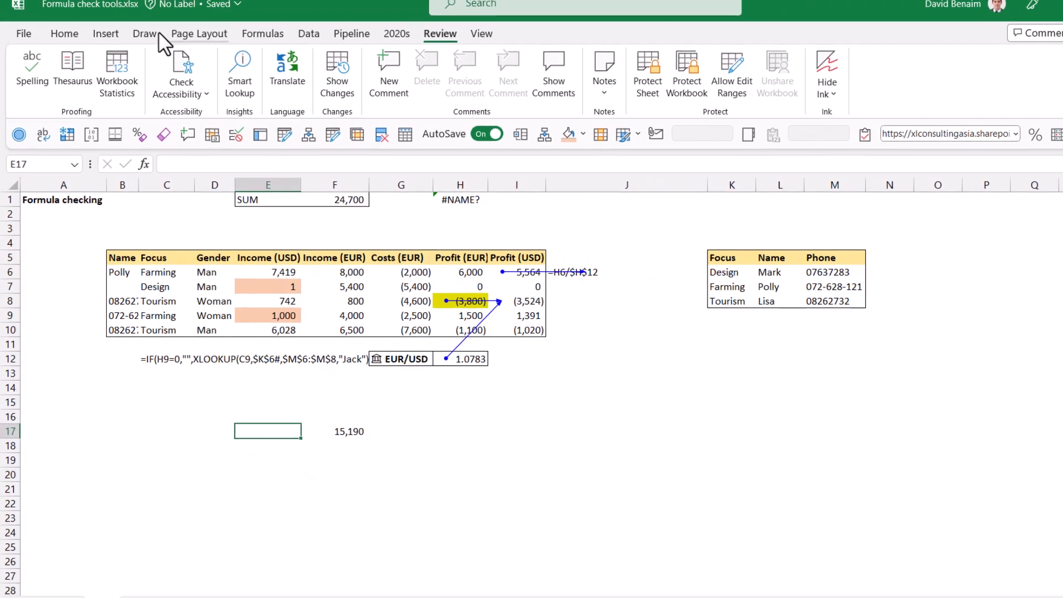
left_click(74, 13)
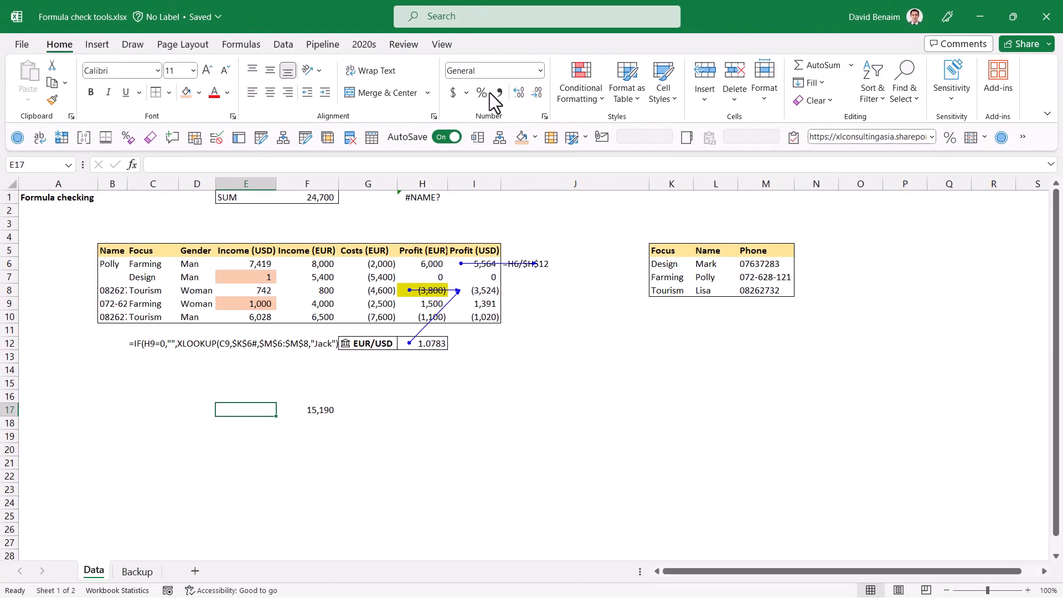
left_click(908, 106)
left_click(935, 181)
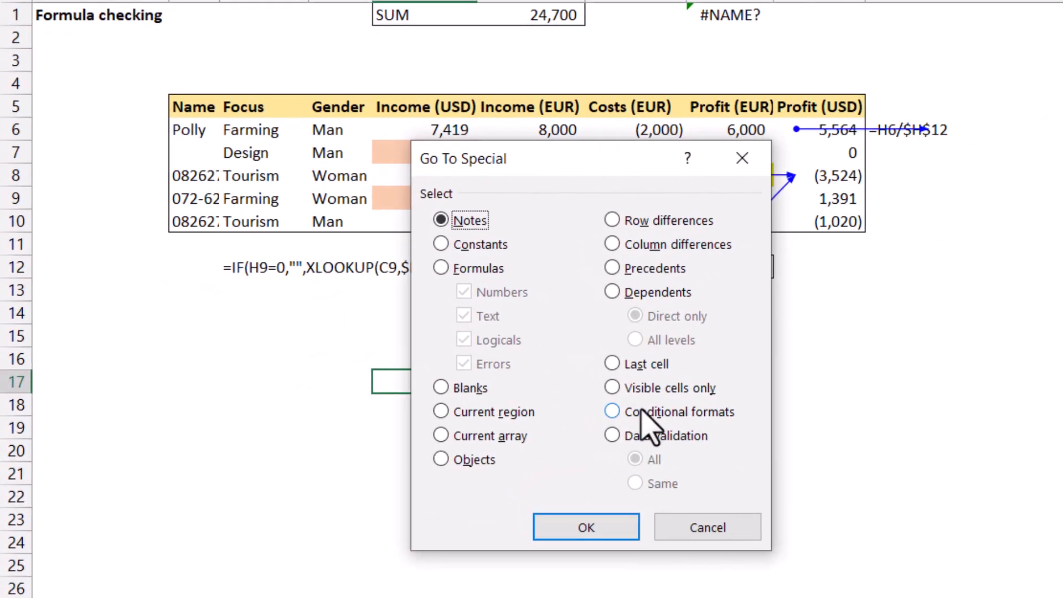
left_click(487, 422)
left_click(460, 440)
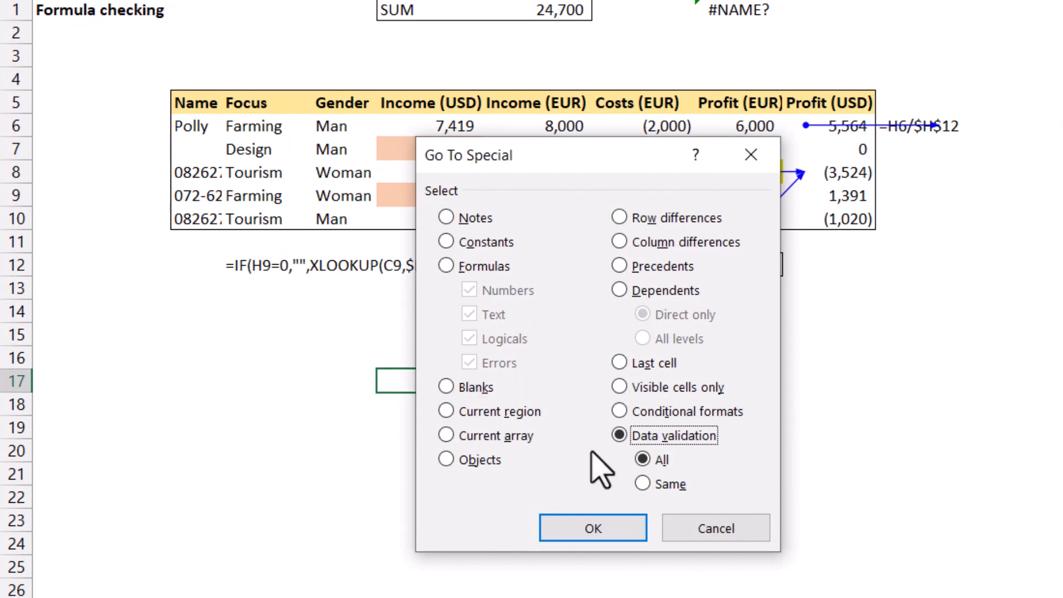
left_click(650, 267)
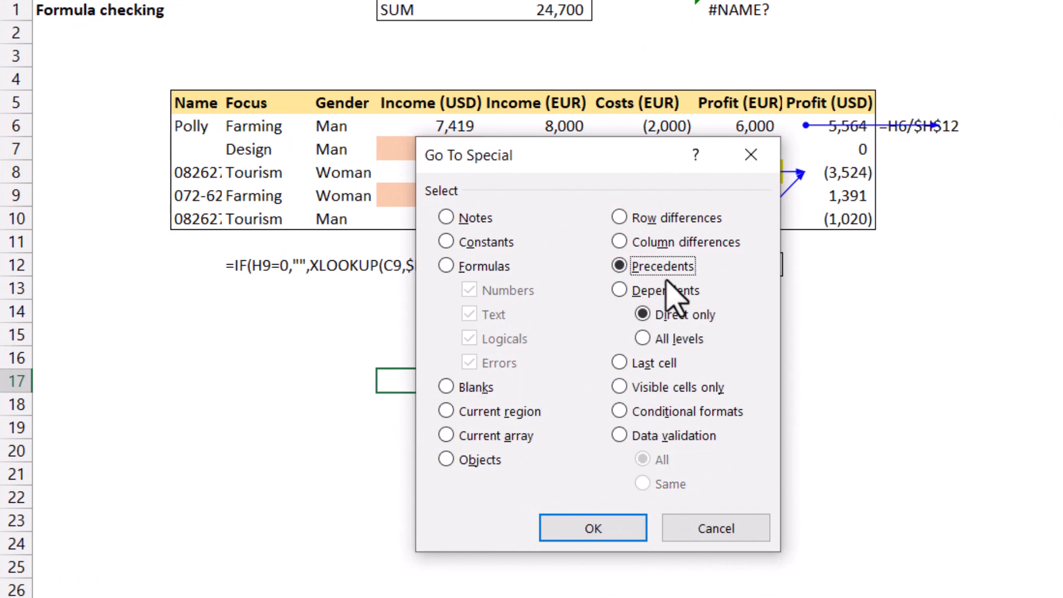
left_click(667, 285)
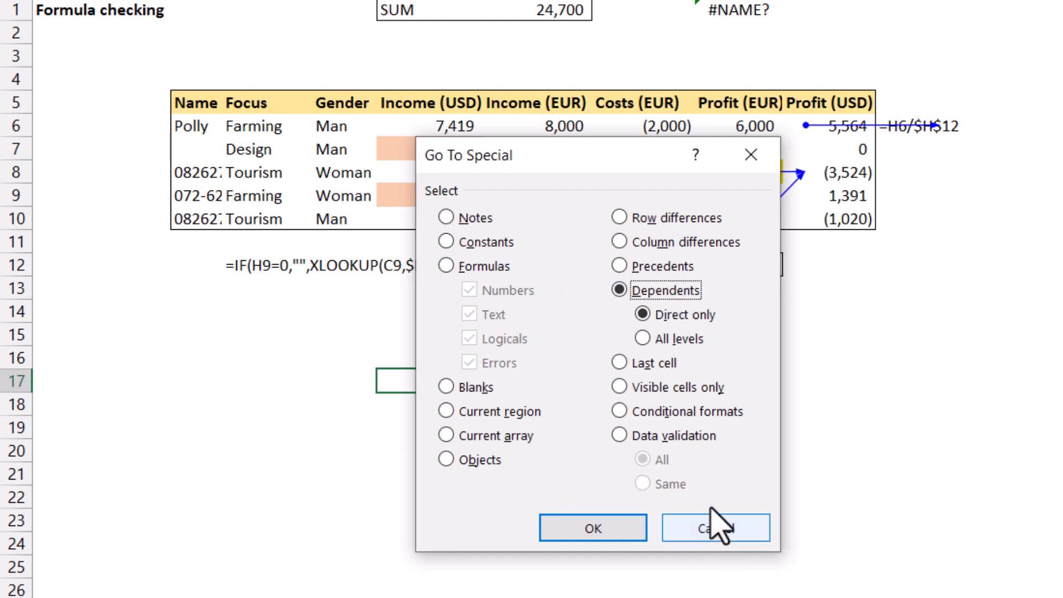